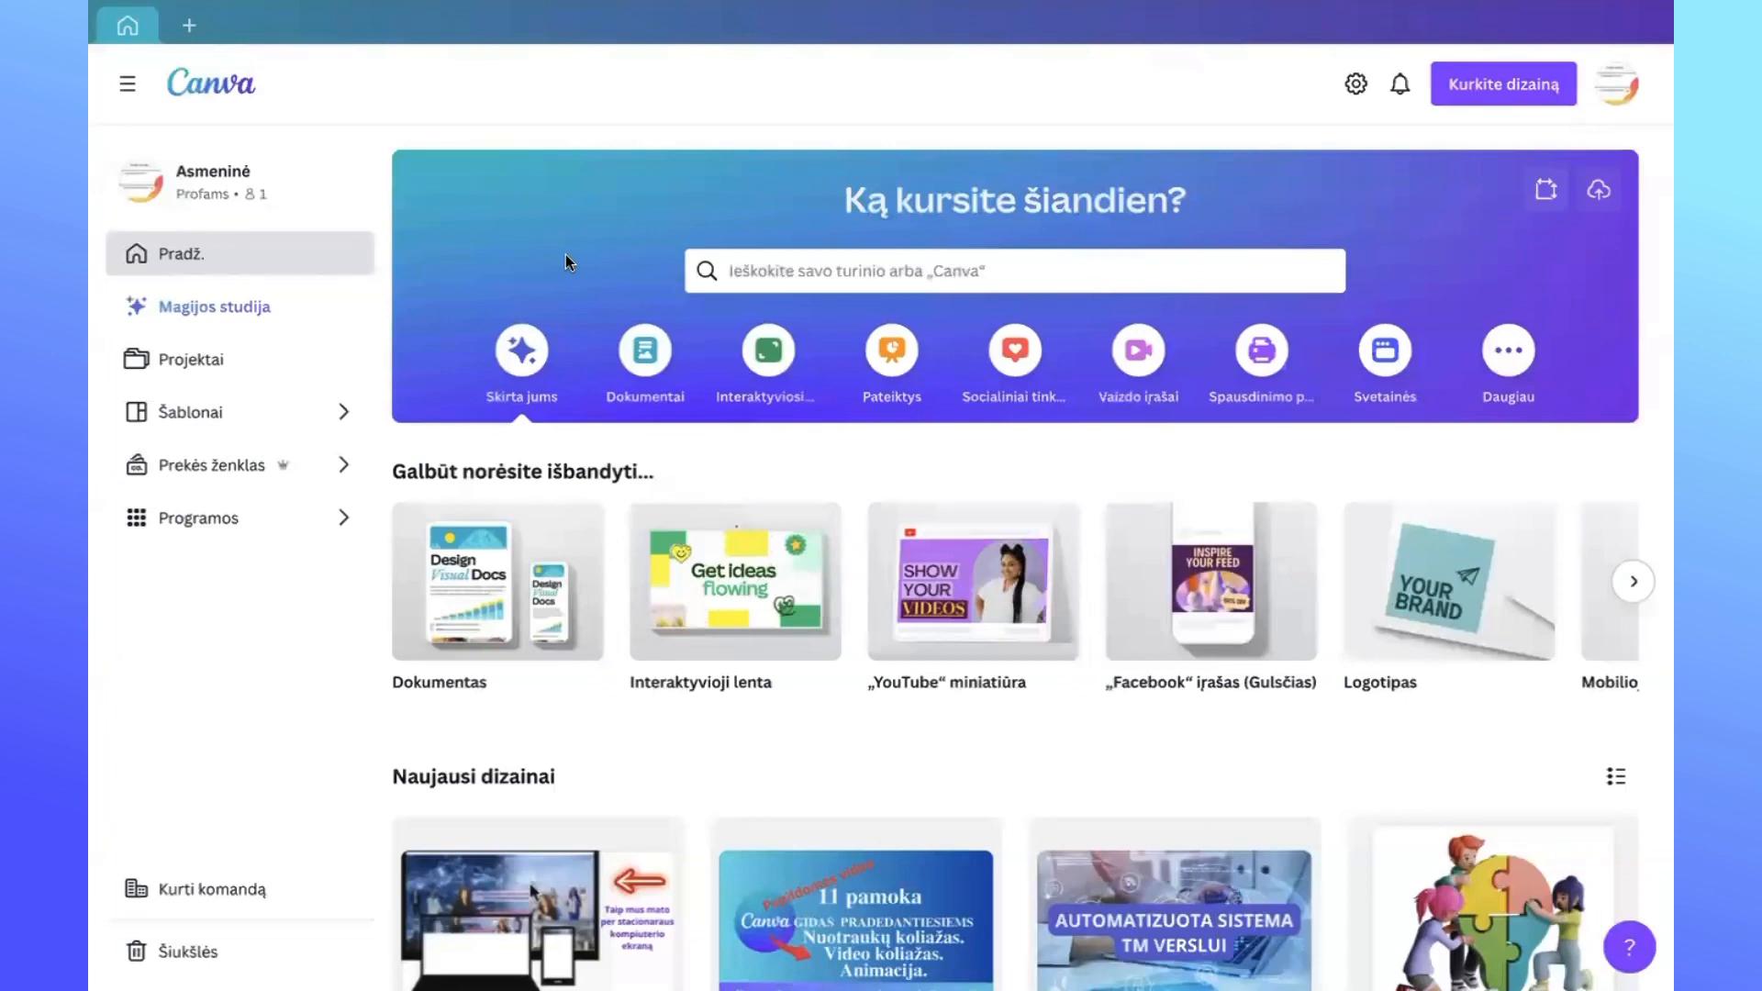
Step: Search the template library for "diplomas"
left_click(815, 273)
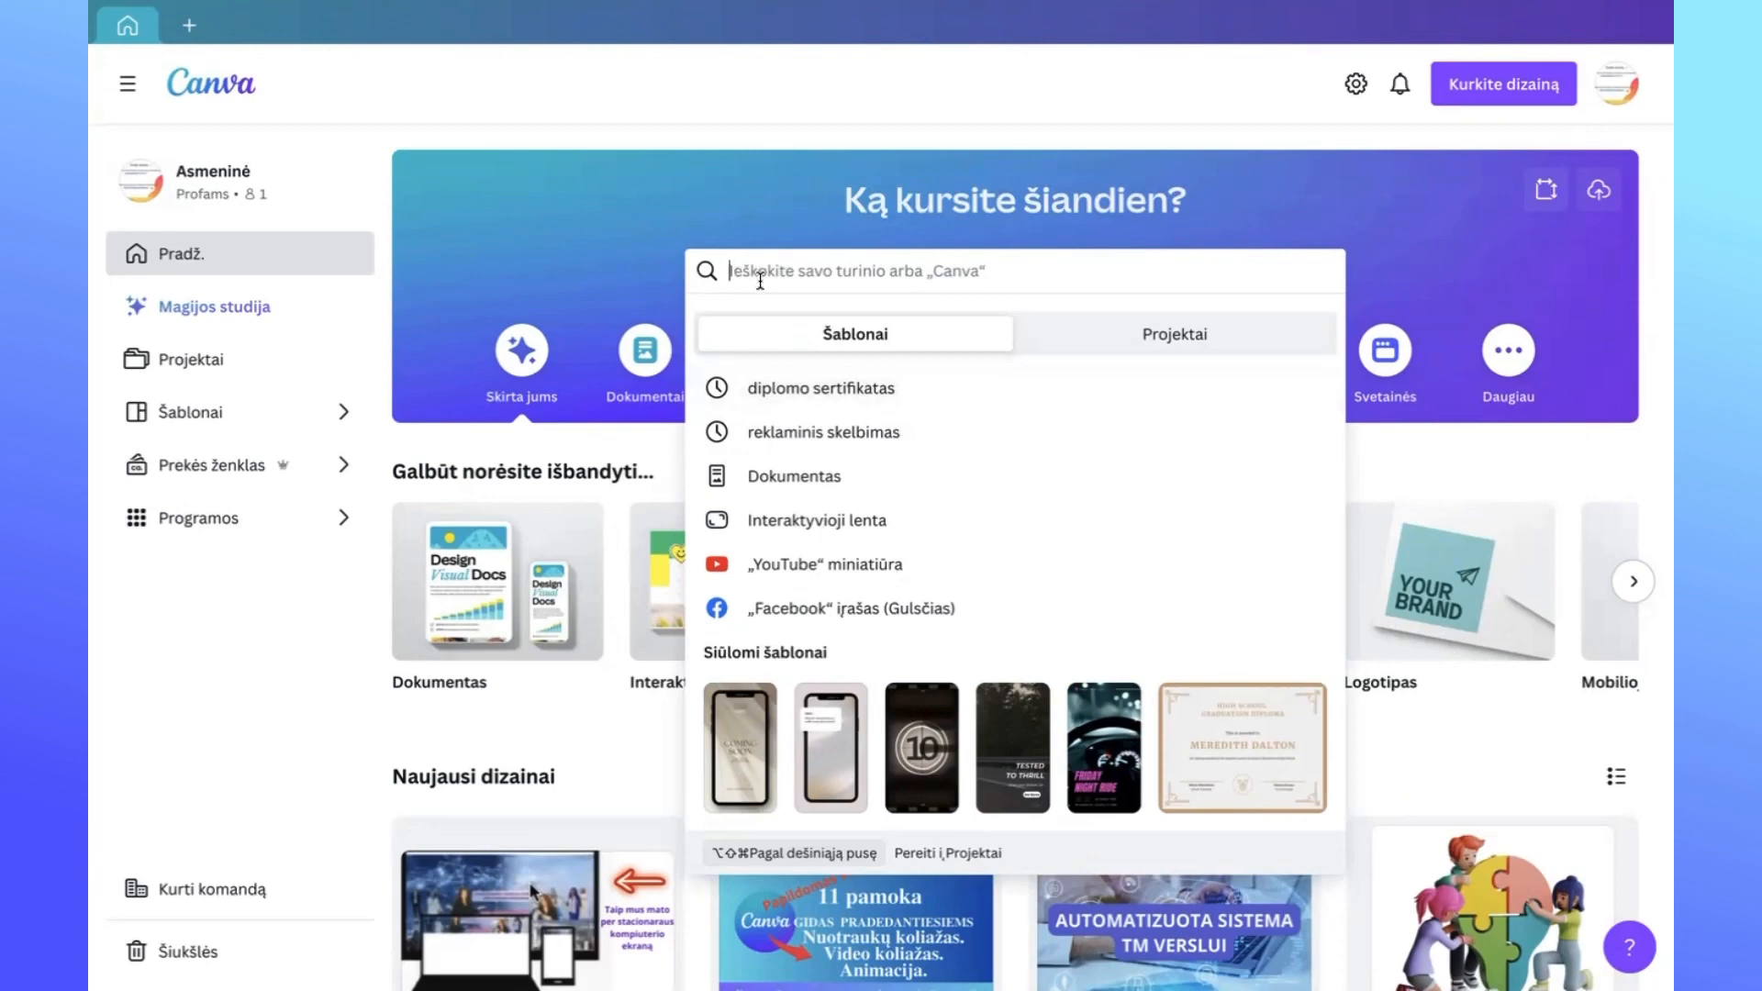
type("diplomas")
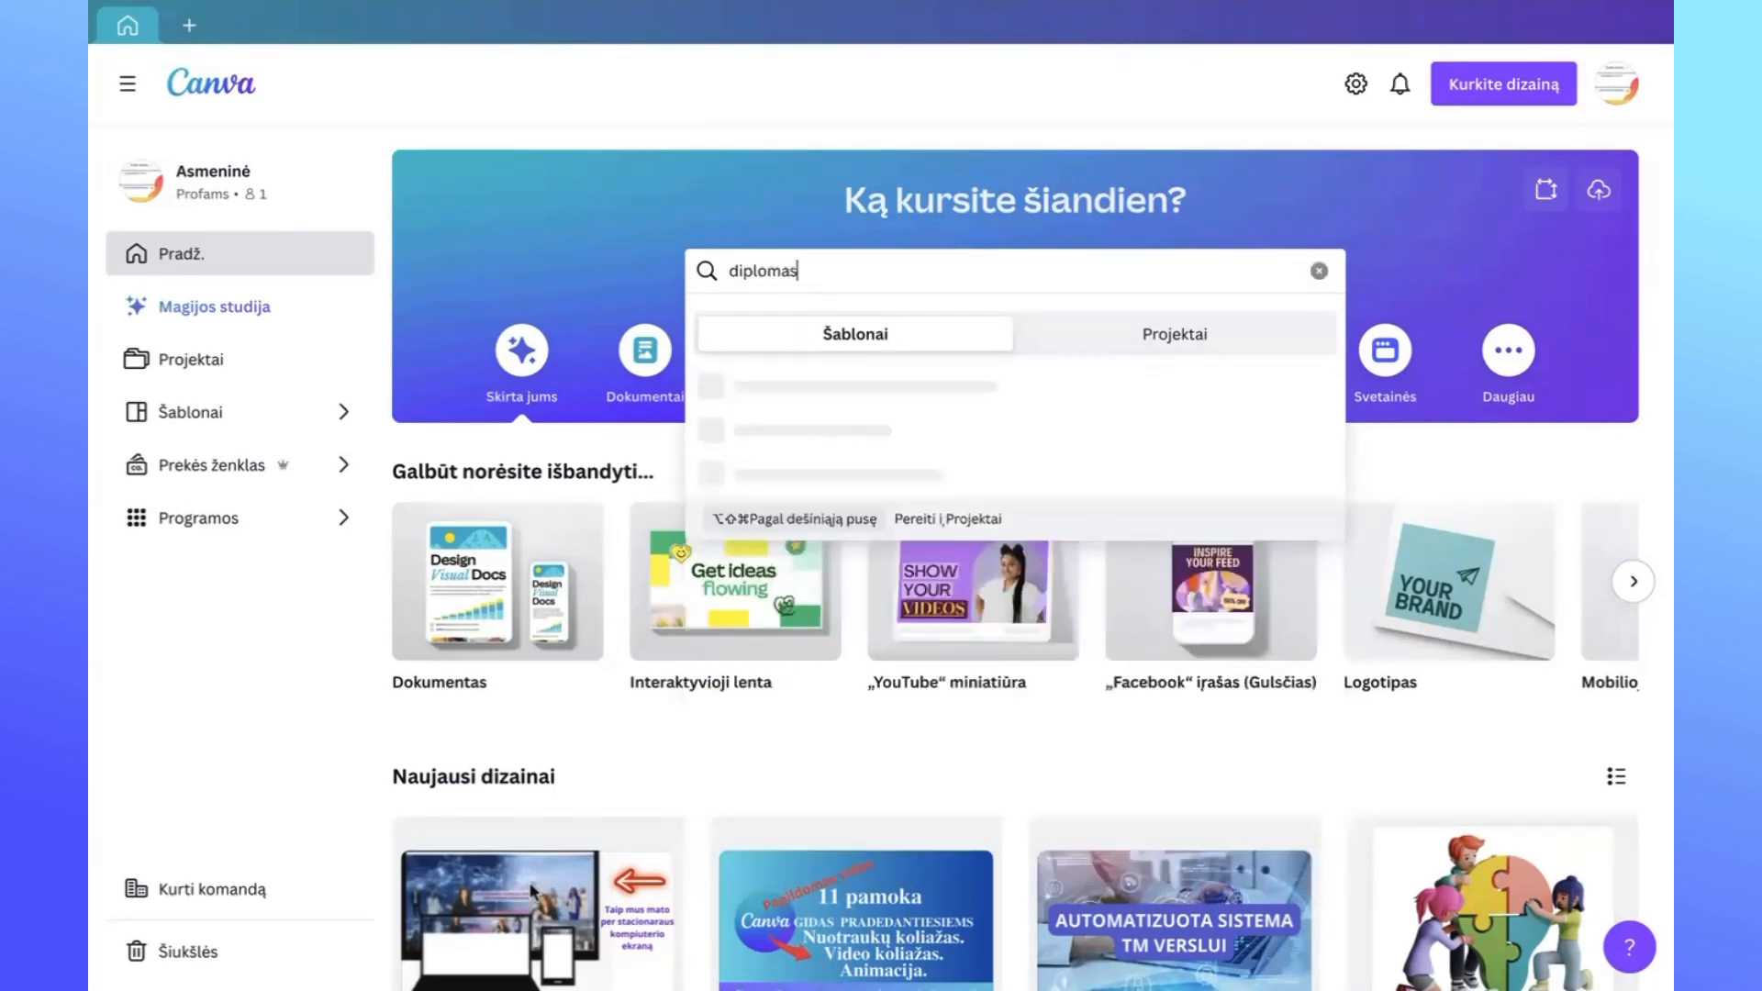
key("Return")
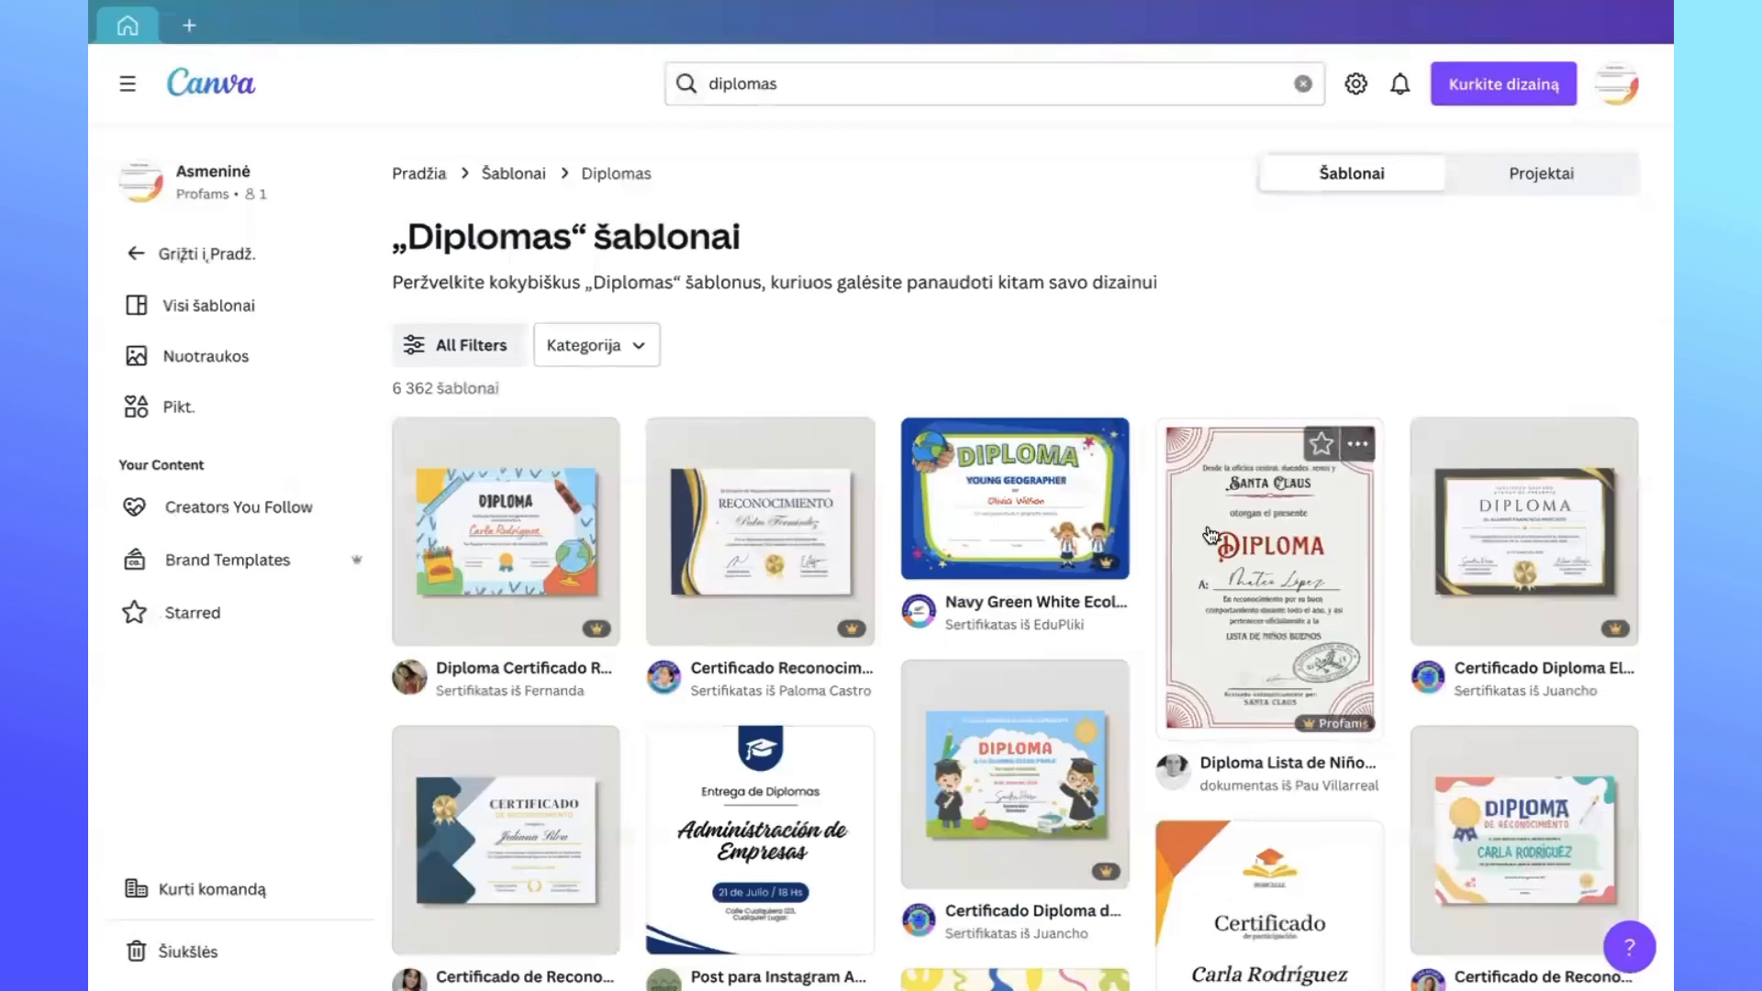
Step: Look through the diploma and certificate templates in the search results for a suitable design
scroll(1144, 670, "down", 3)
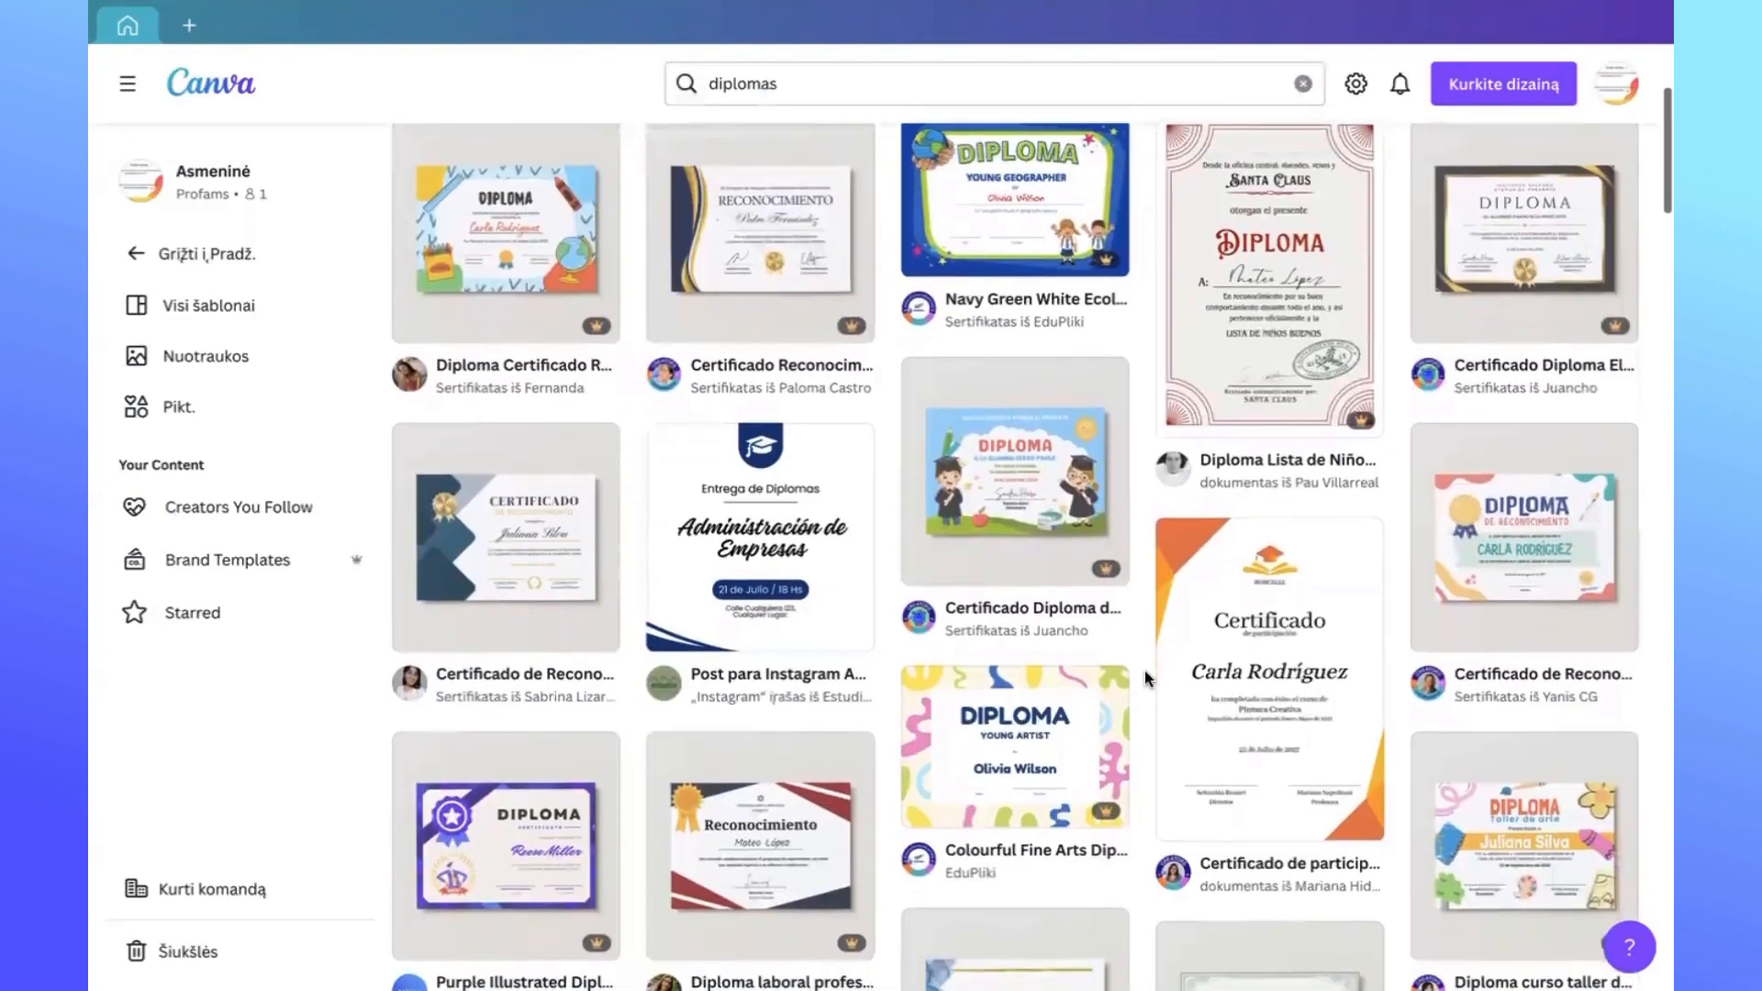
scroll(1144, 677, "down", 1)
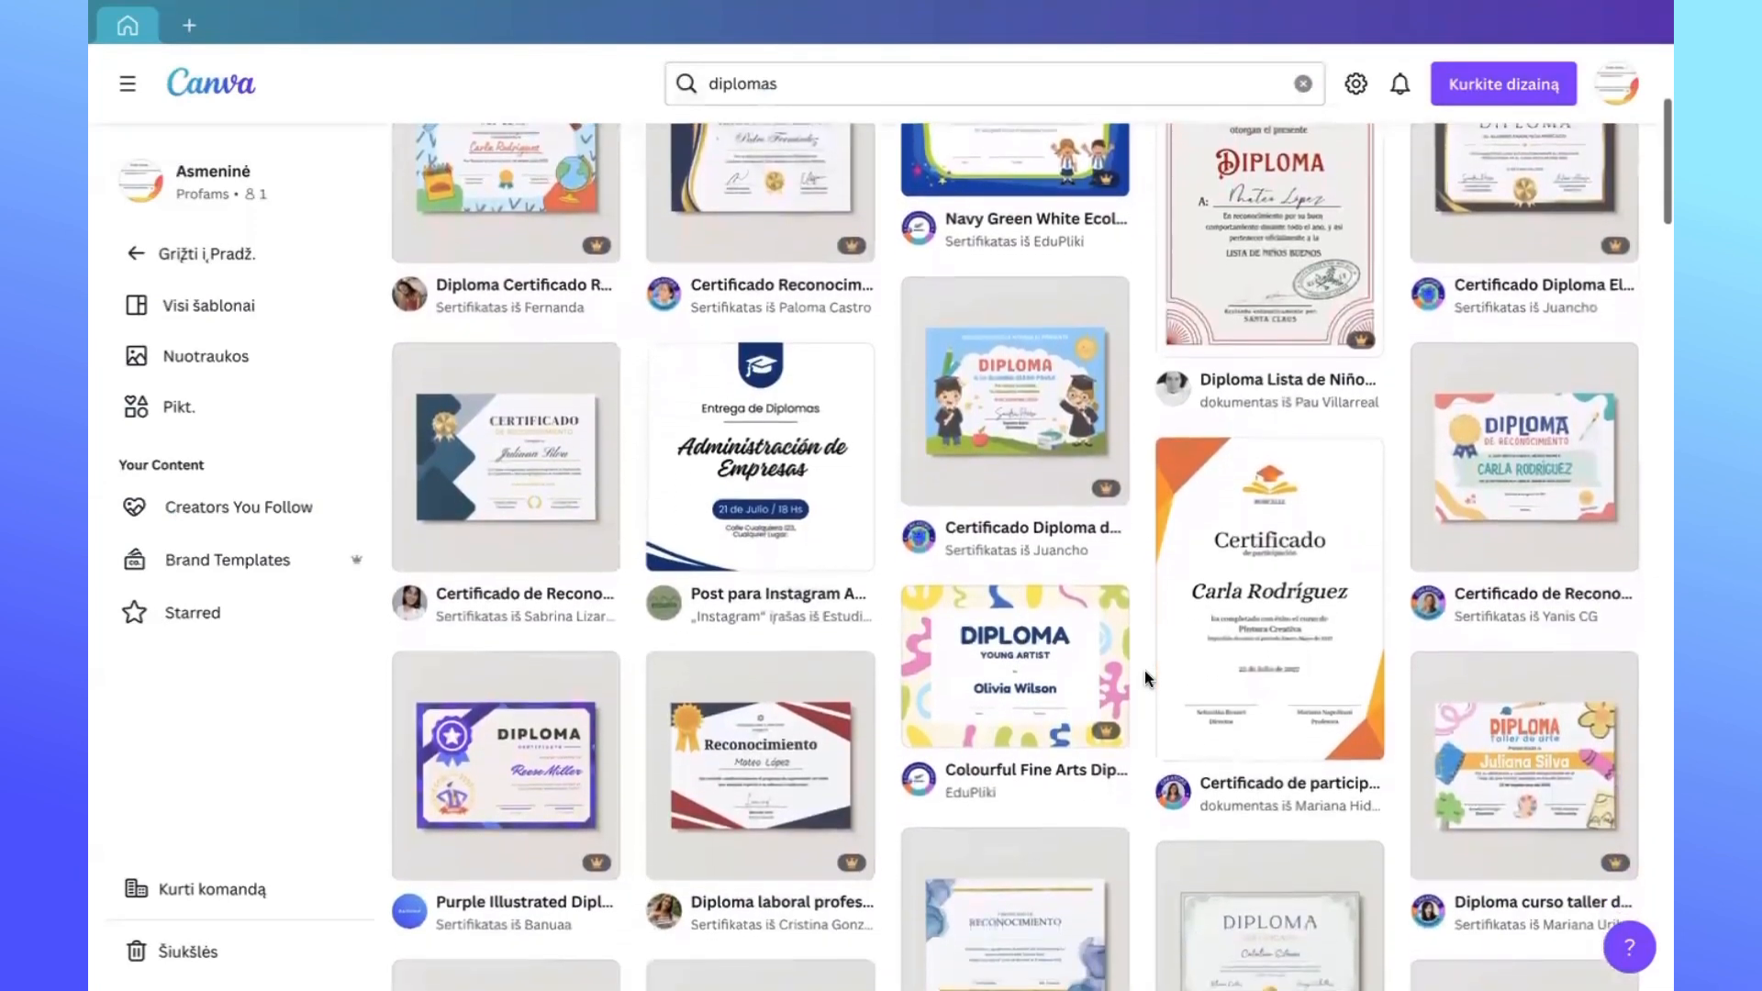
scroll(1144, 678, "up", 3)
scroll(1143, 670, "up", 1)
scroll(1144, 670, "down", 1)
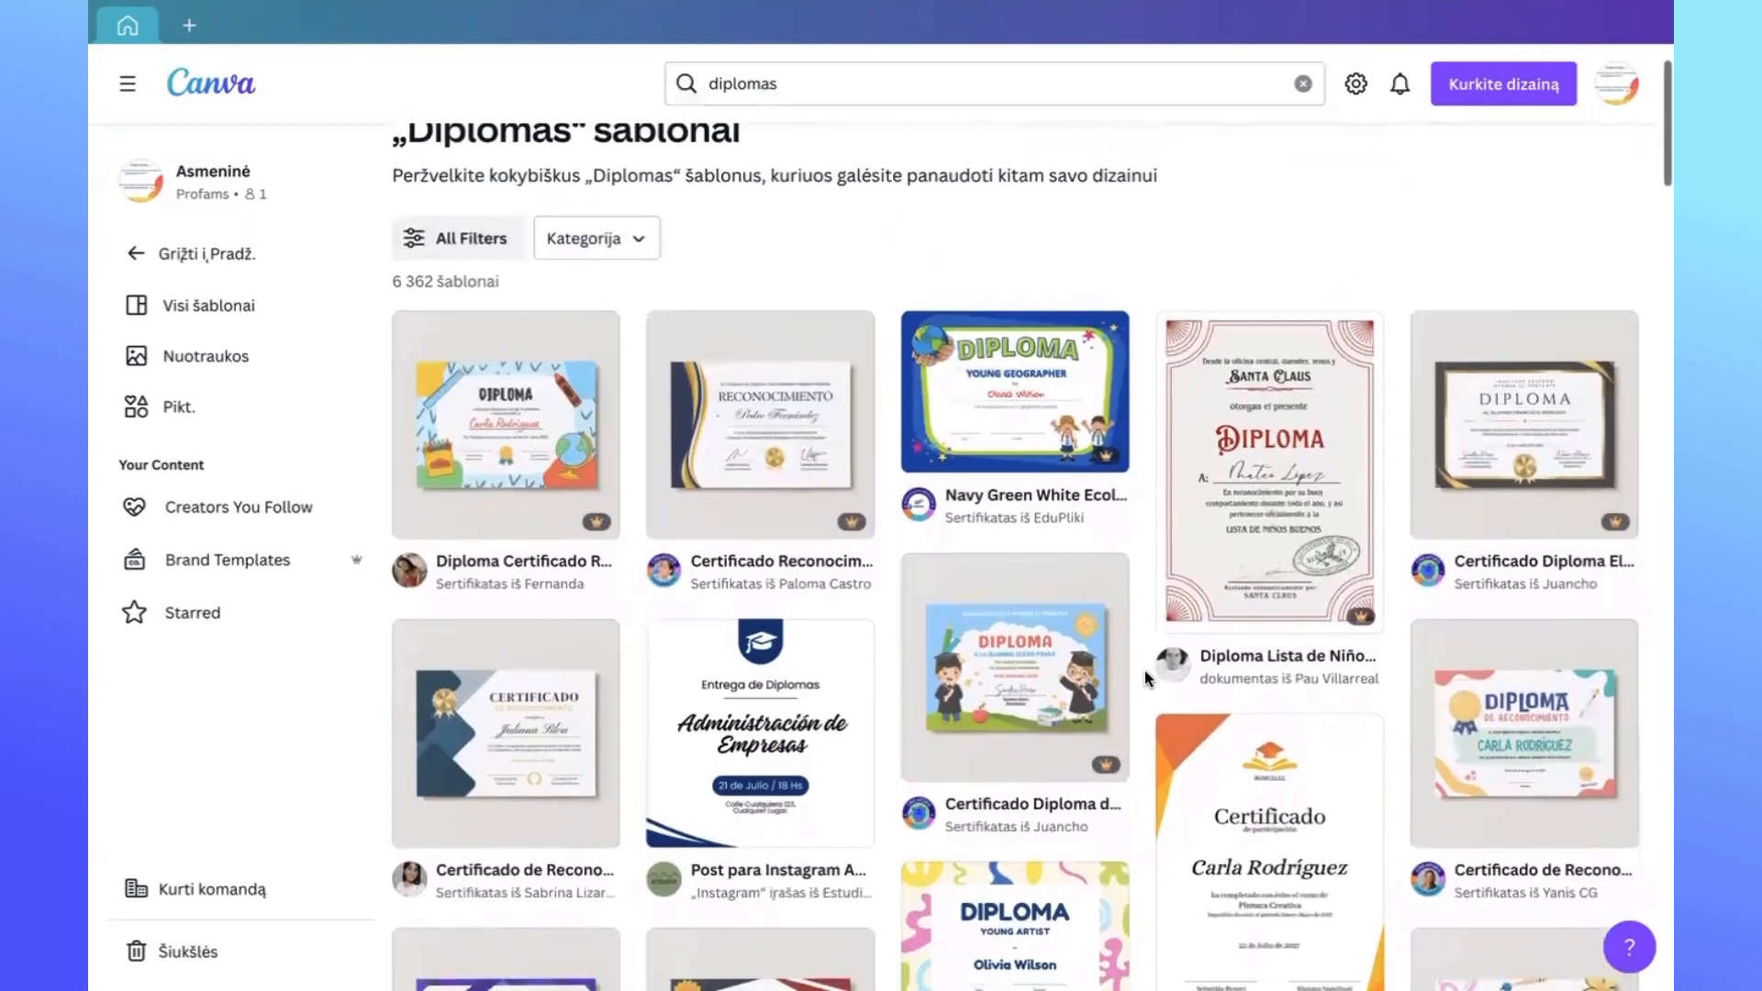
scroll(1144, 670, "down", 5)
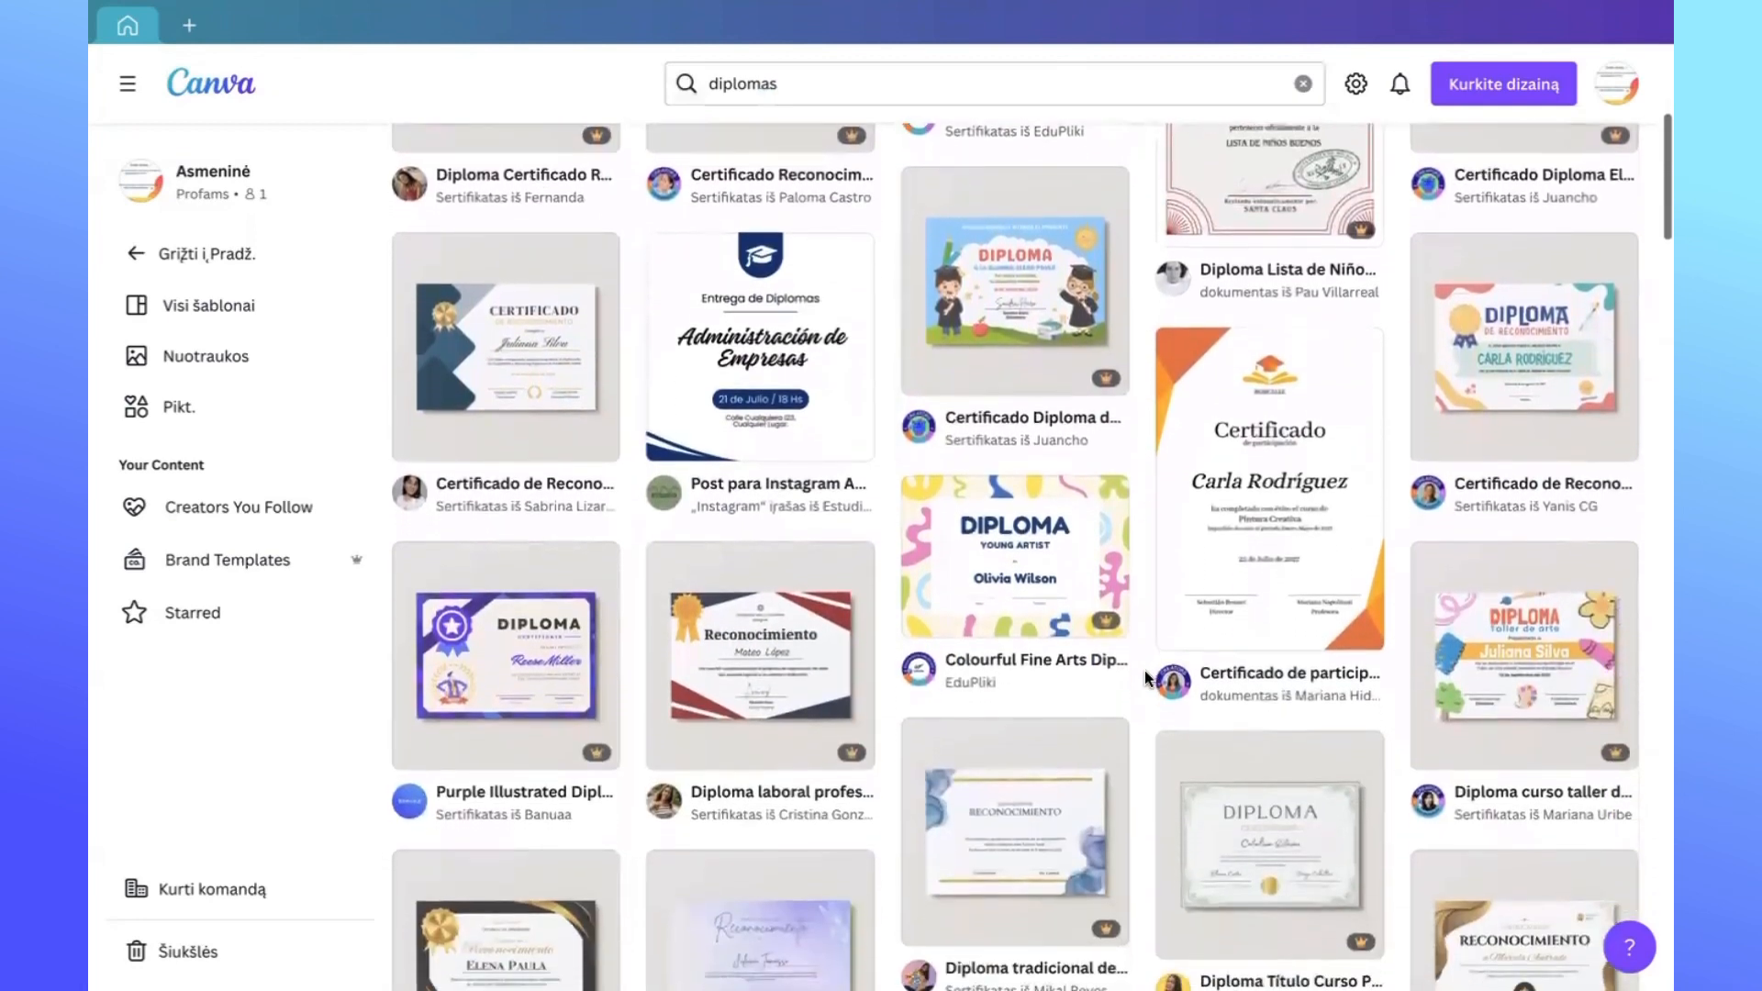
scroll(1143, 670, "down", 3)
scroll(1144, 670, "up", 1)
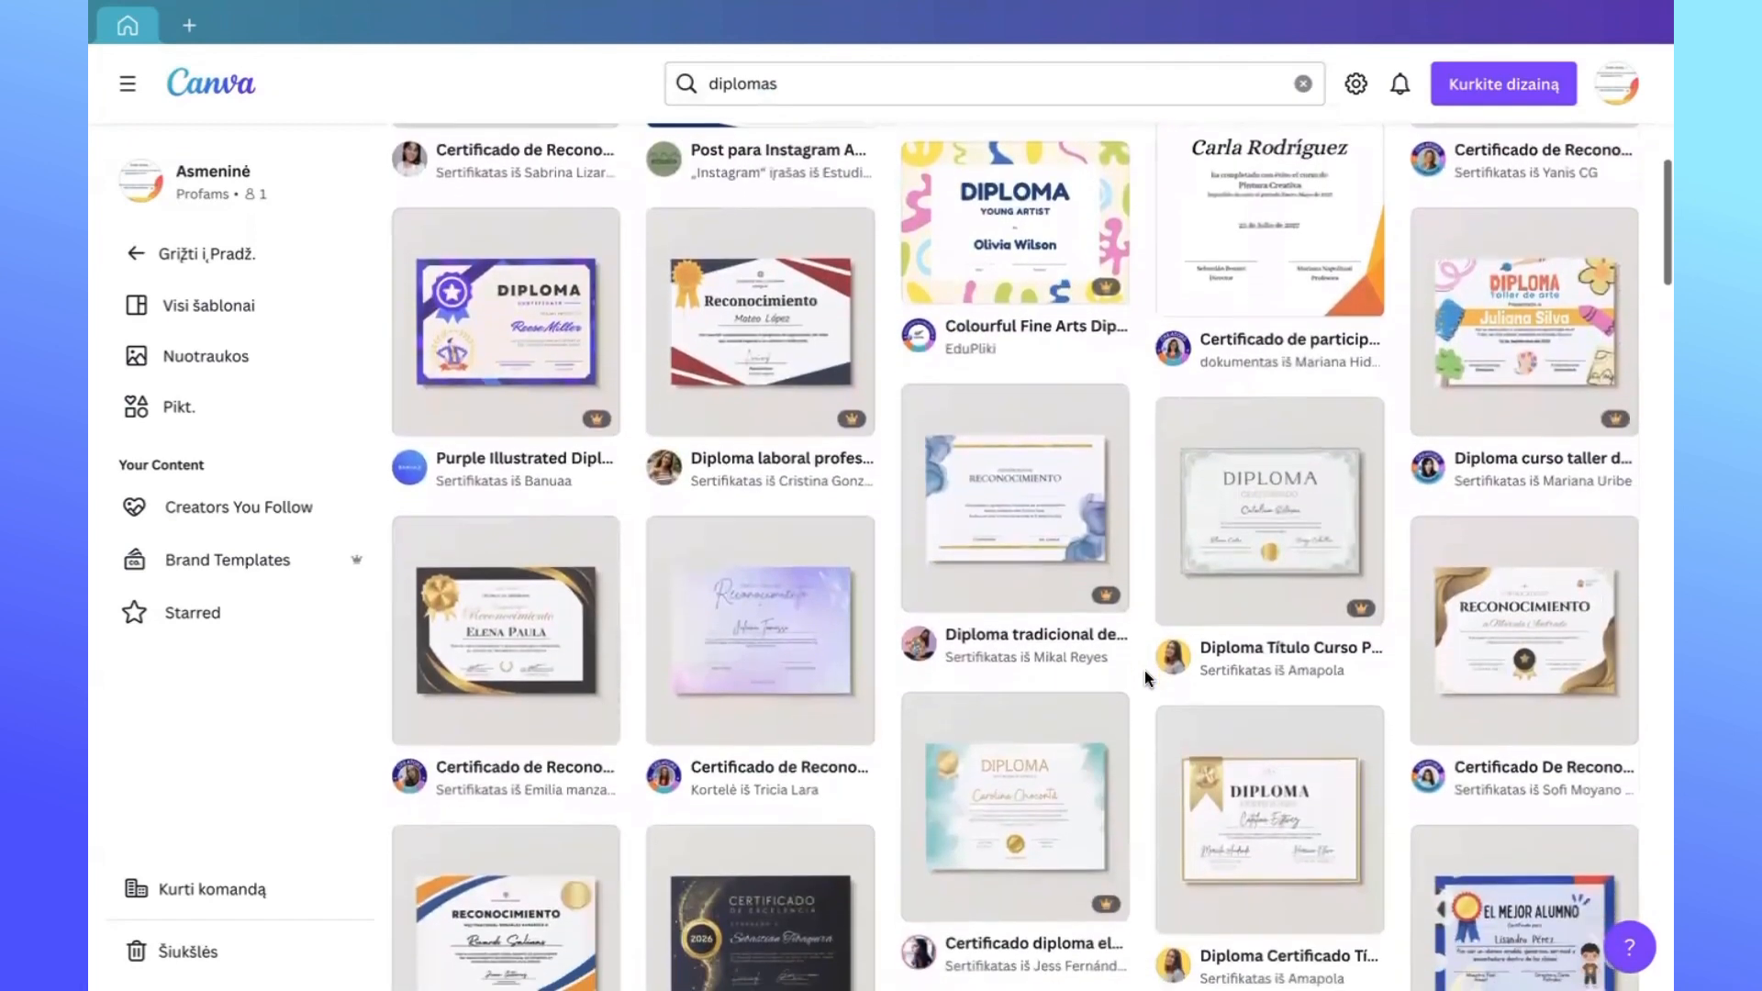
scroll(1144, 670, "down", 1)
scroll(1144, 670, "down", 2)
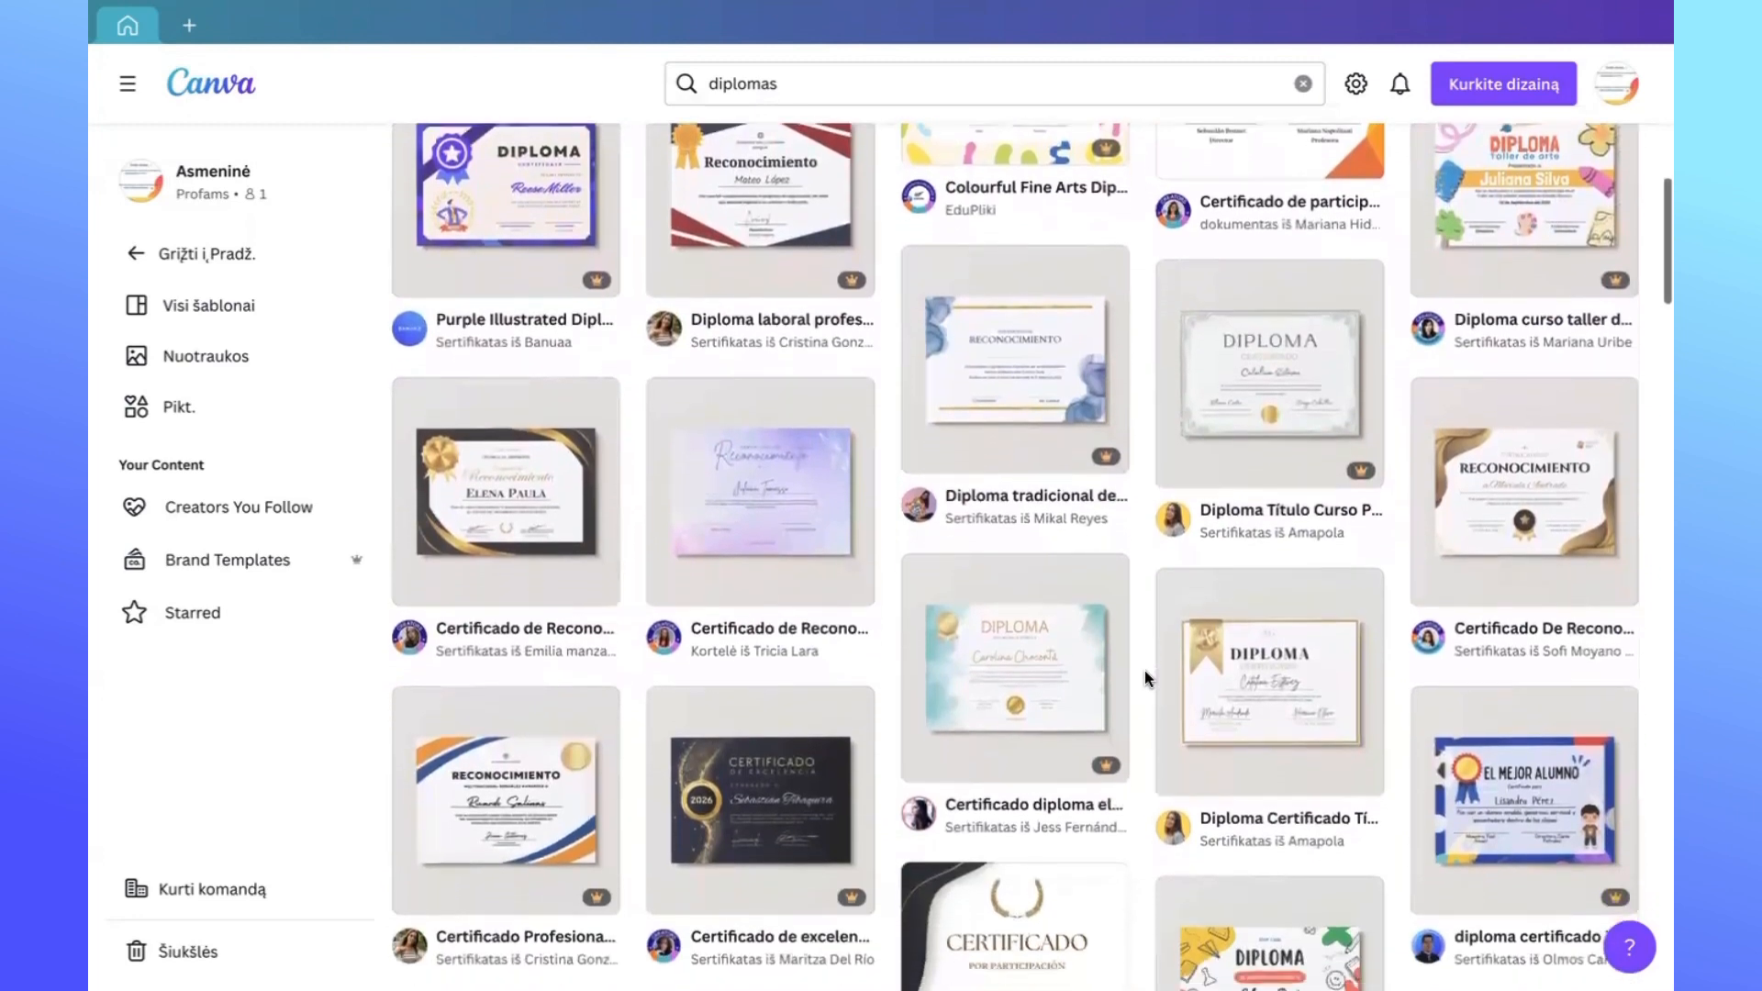
scroll(1143, 671, "up", 10)
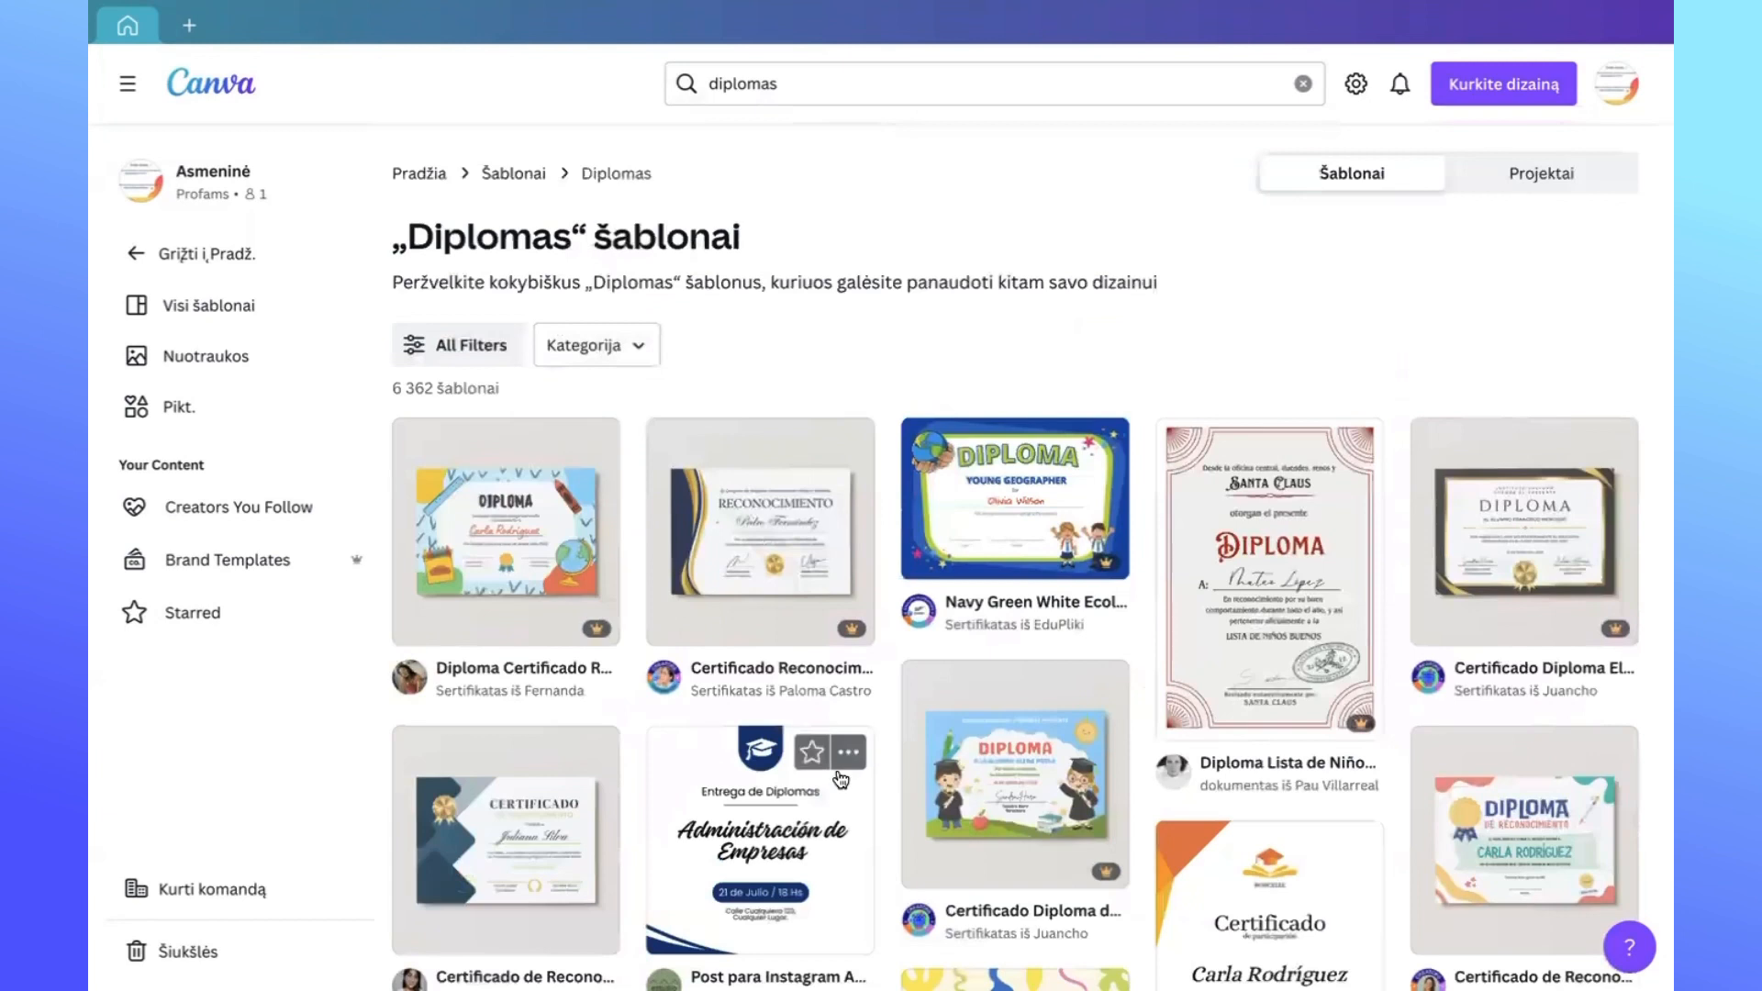
scroll(839, 779, "down", 1)
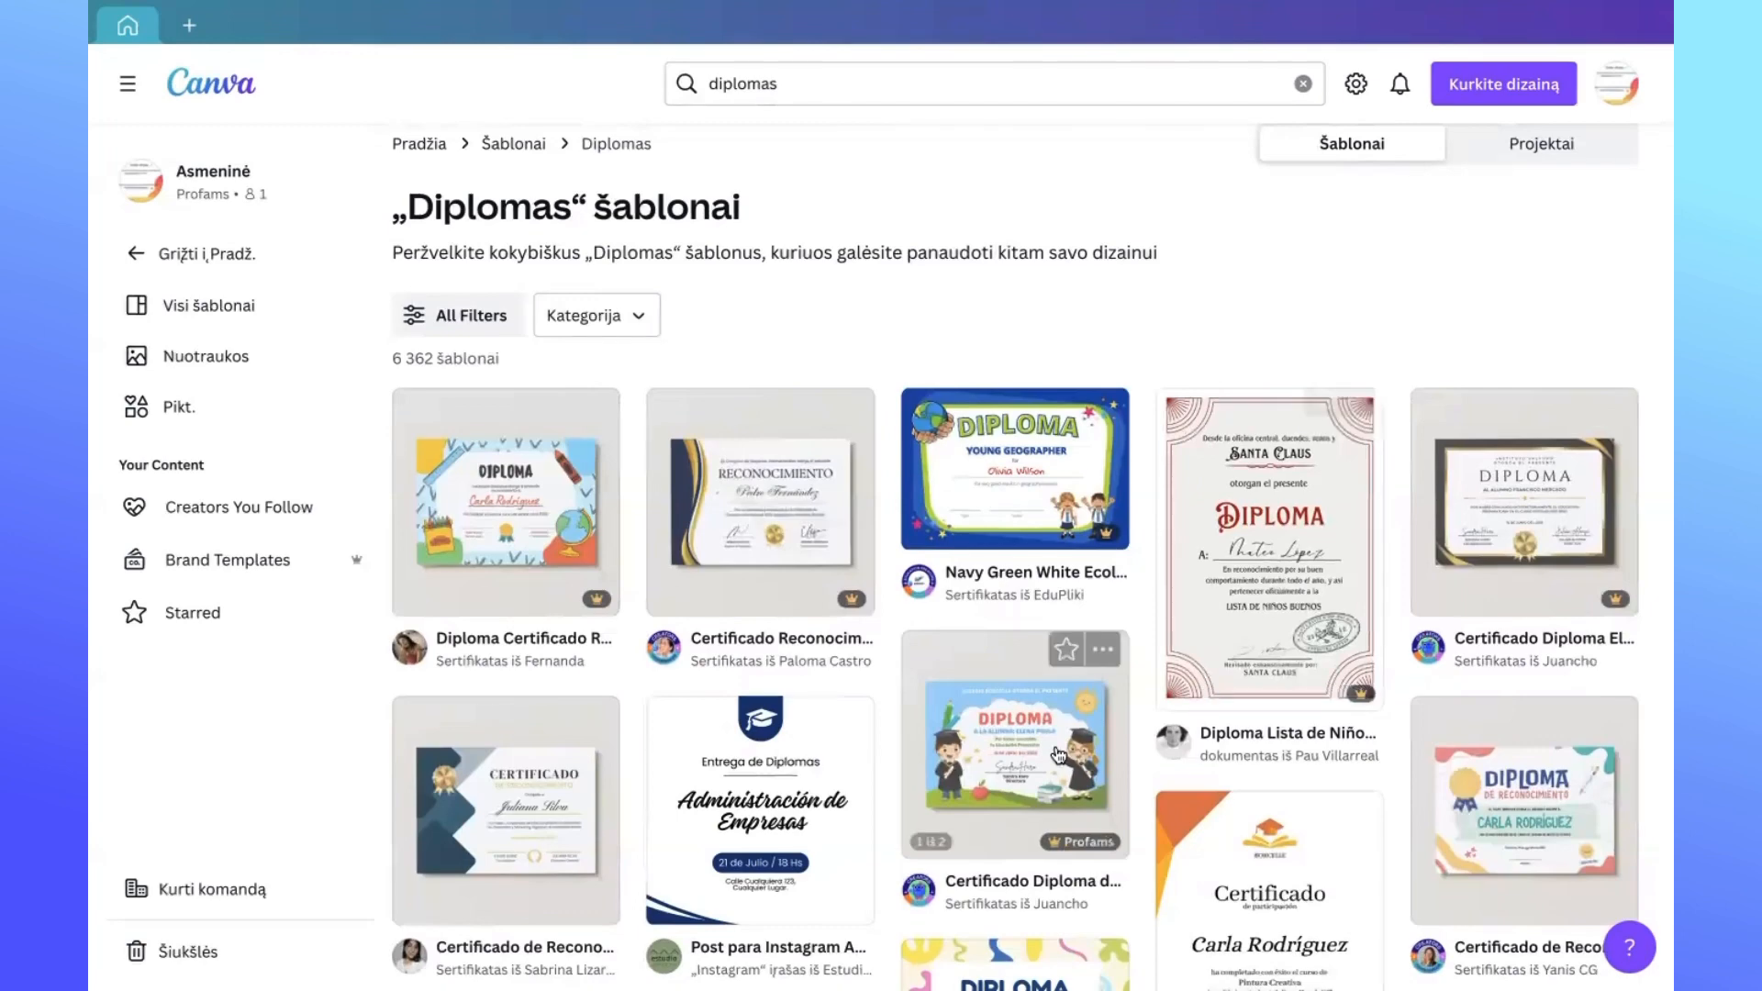
scroll(1037, 770, "down", 2)
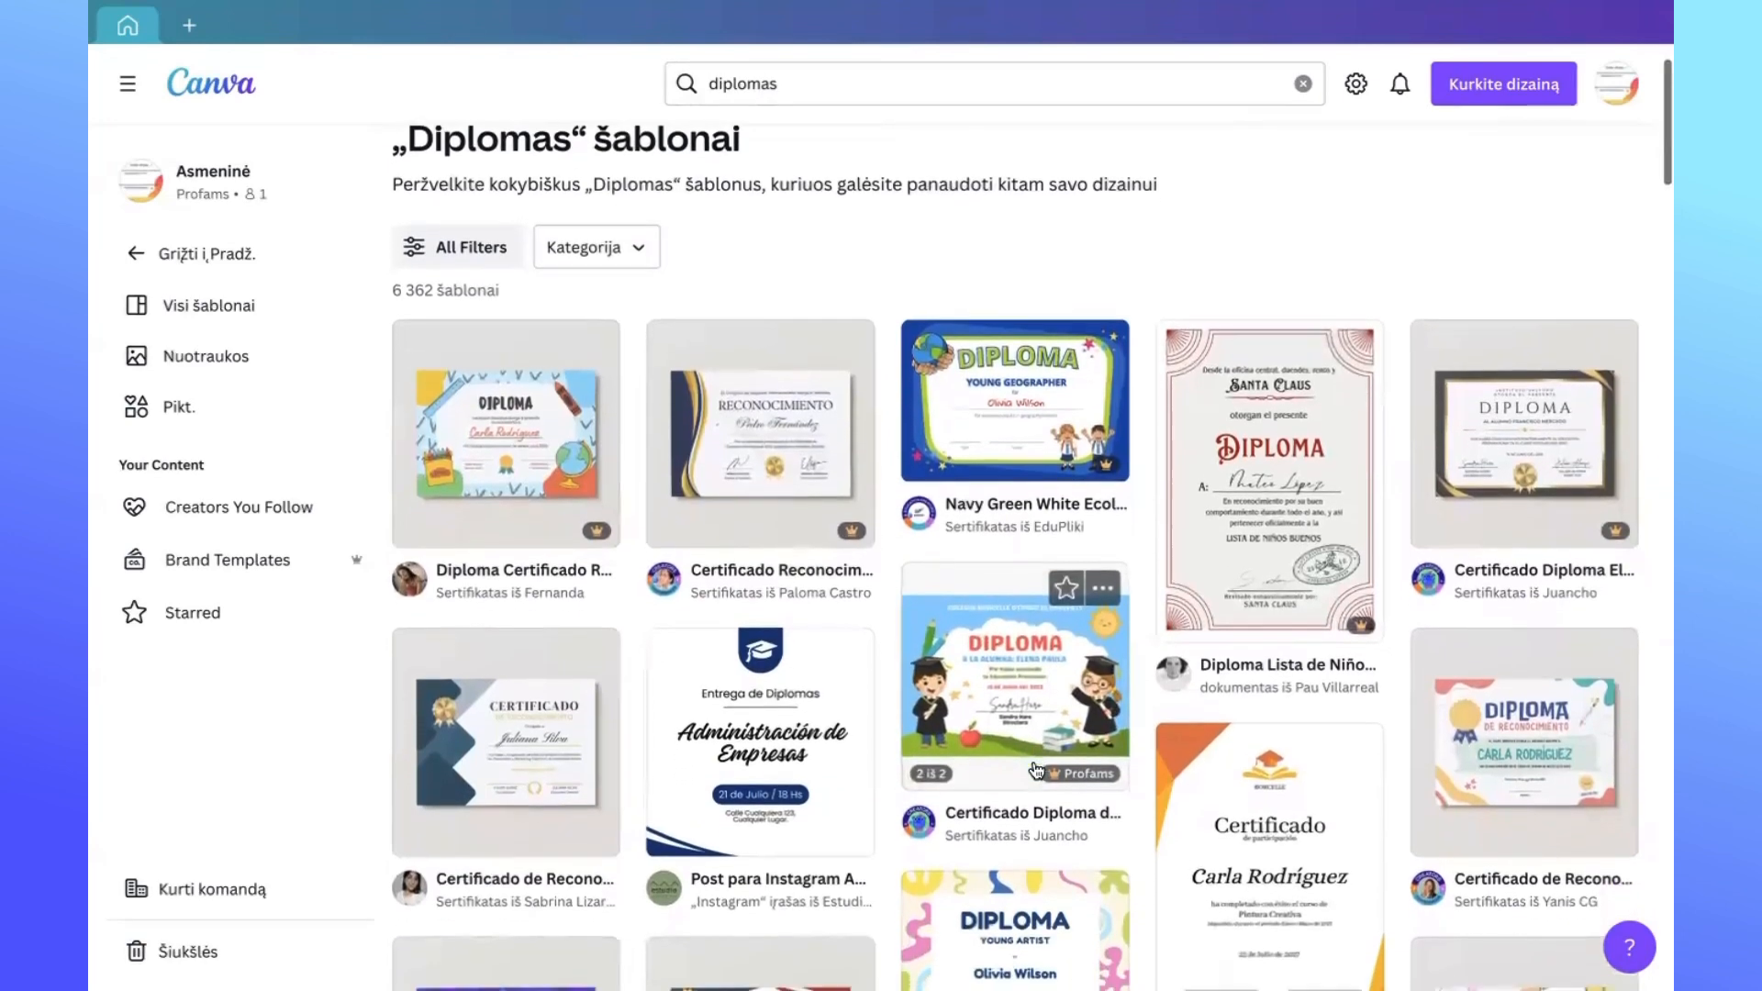
scroll(1037, 769, "down", 2)
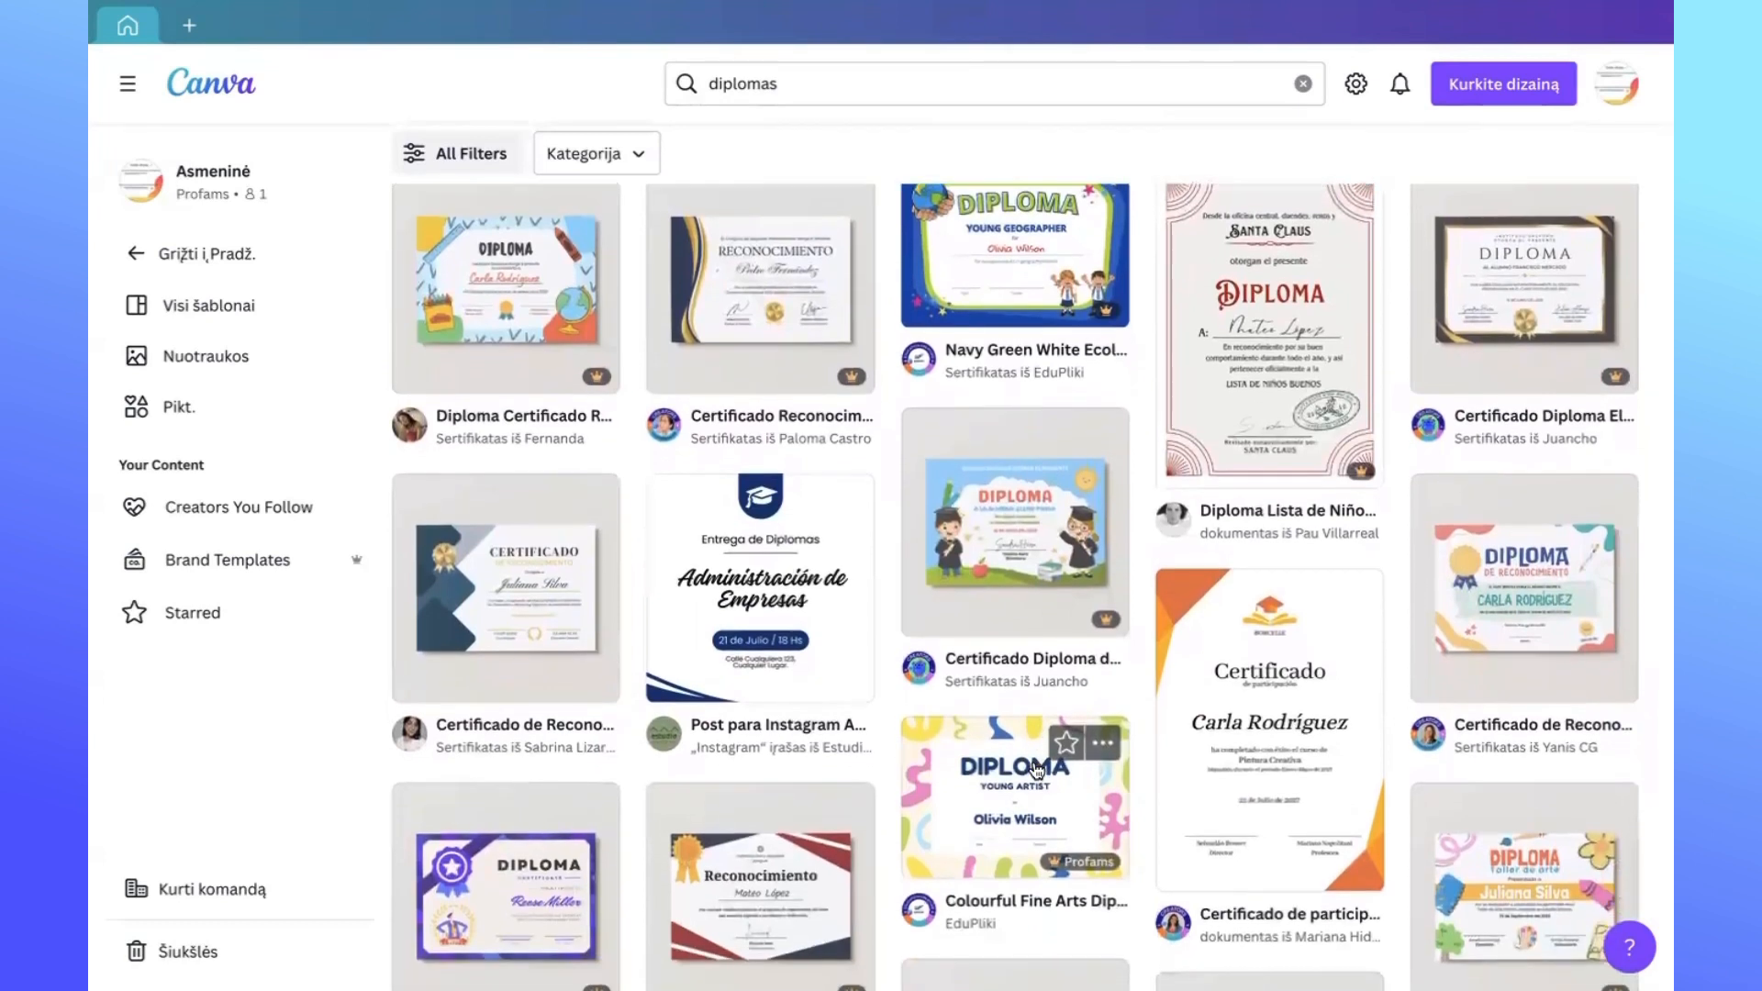
Step: Preview the full design of the "Certificado de Reconocimiento Elegante Azul y blanco" template and open it for customizing
left_click(543, 636)
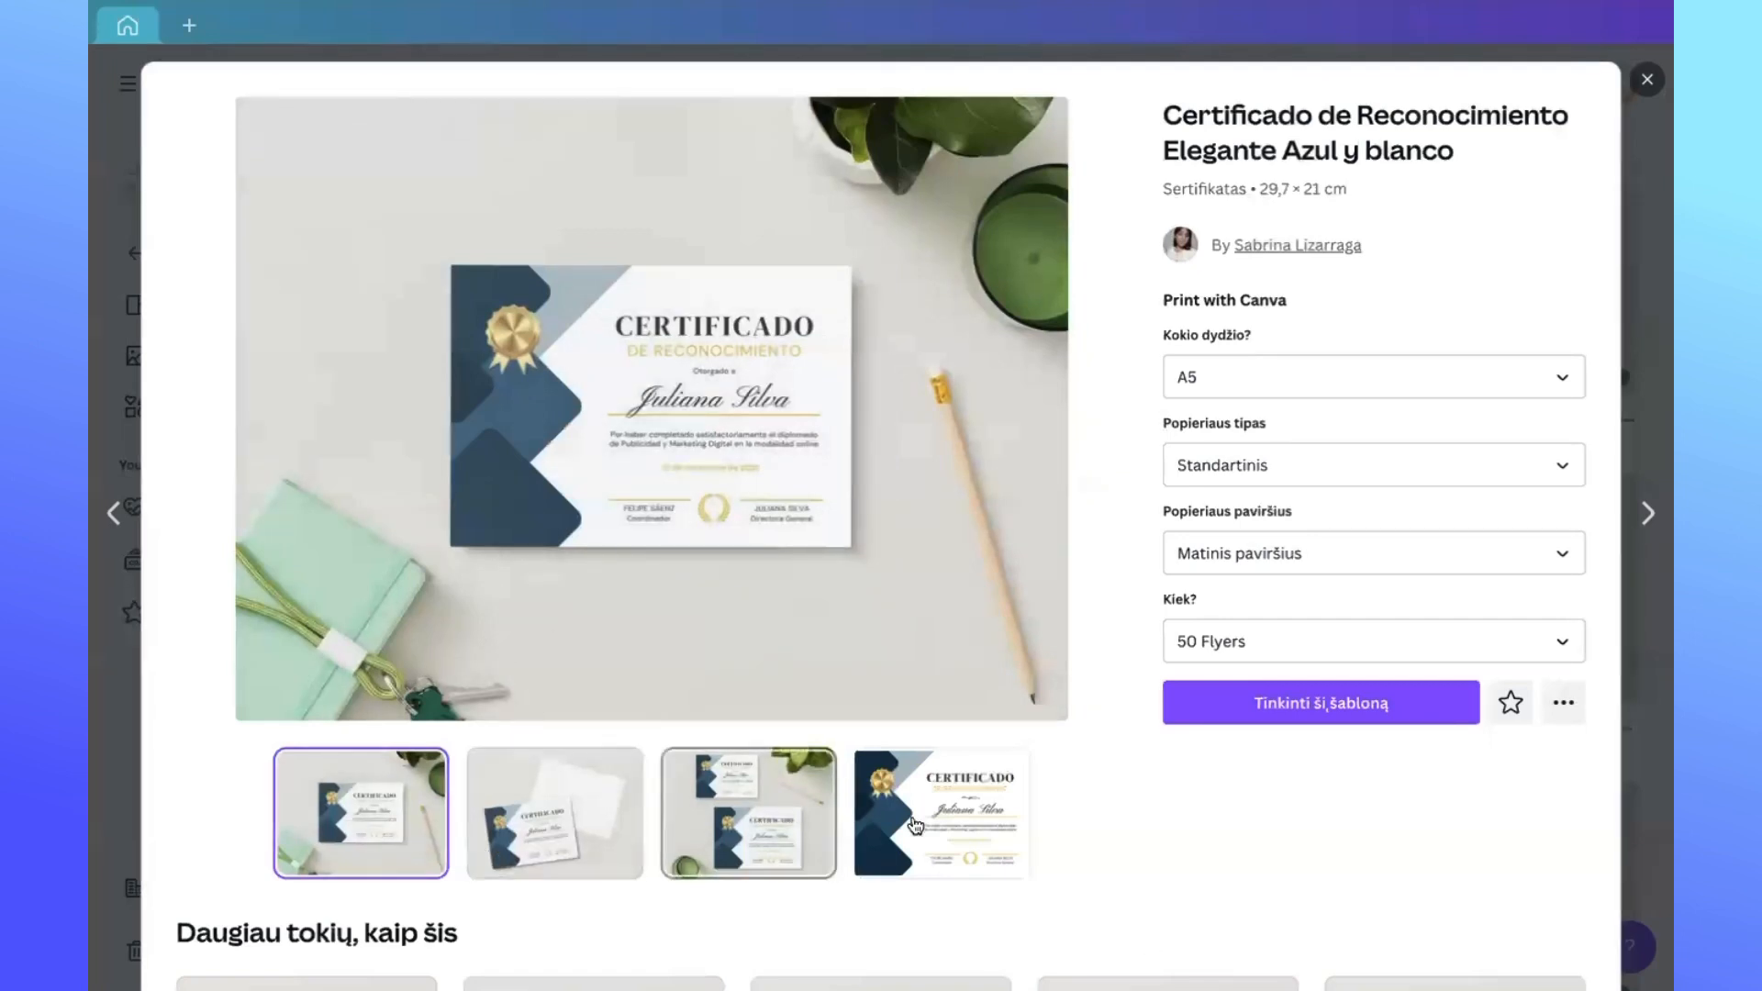
left_click(951, 837)
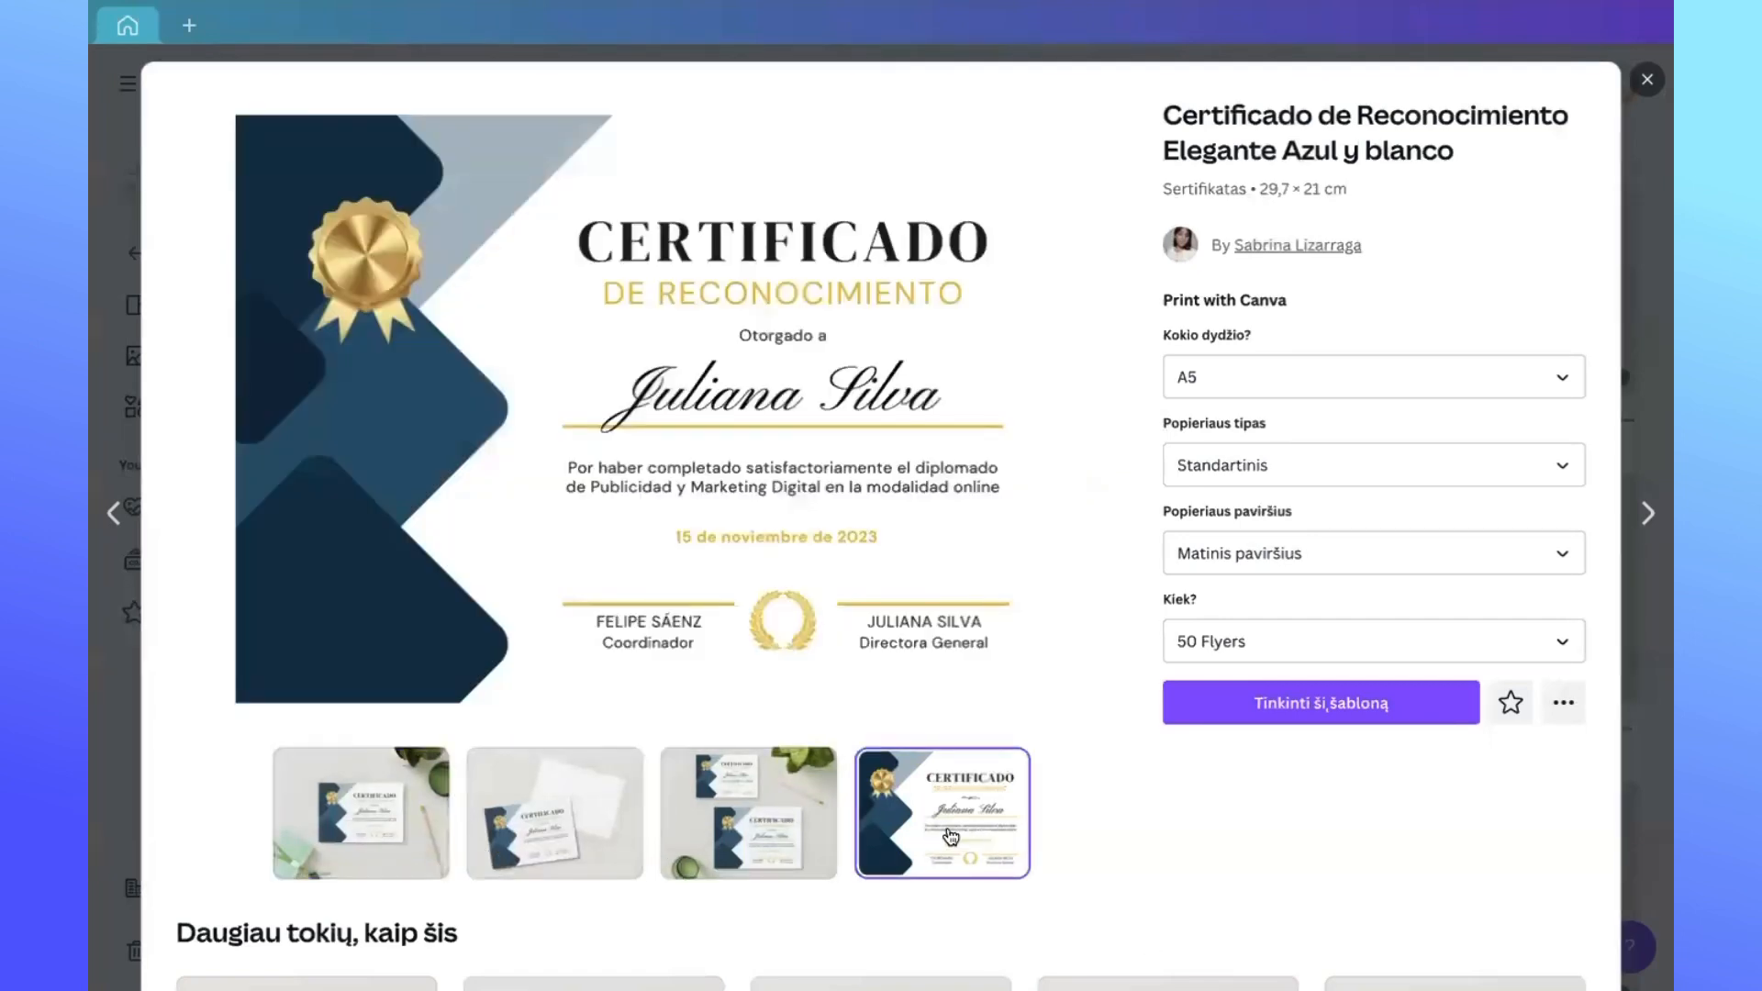
left_click(1332, 710)
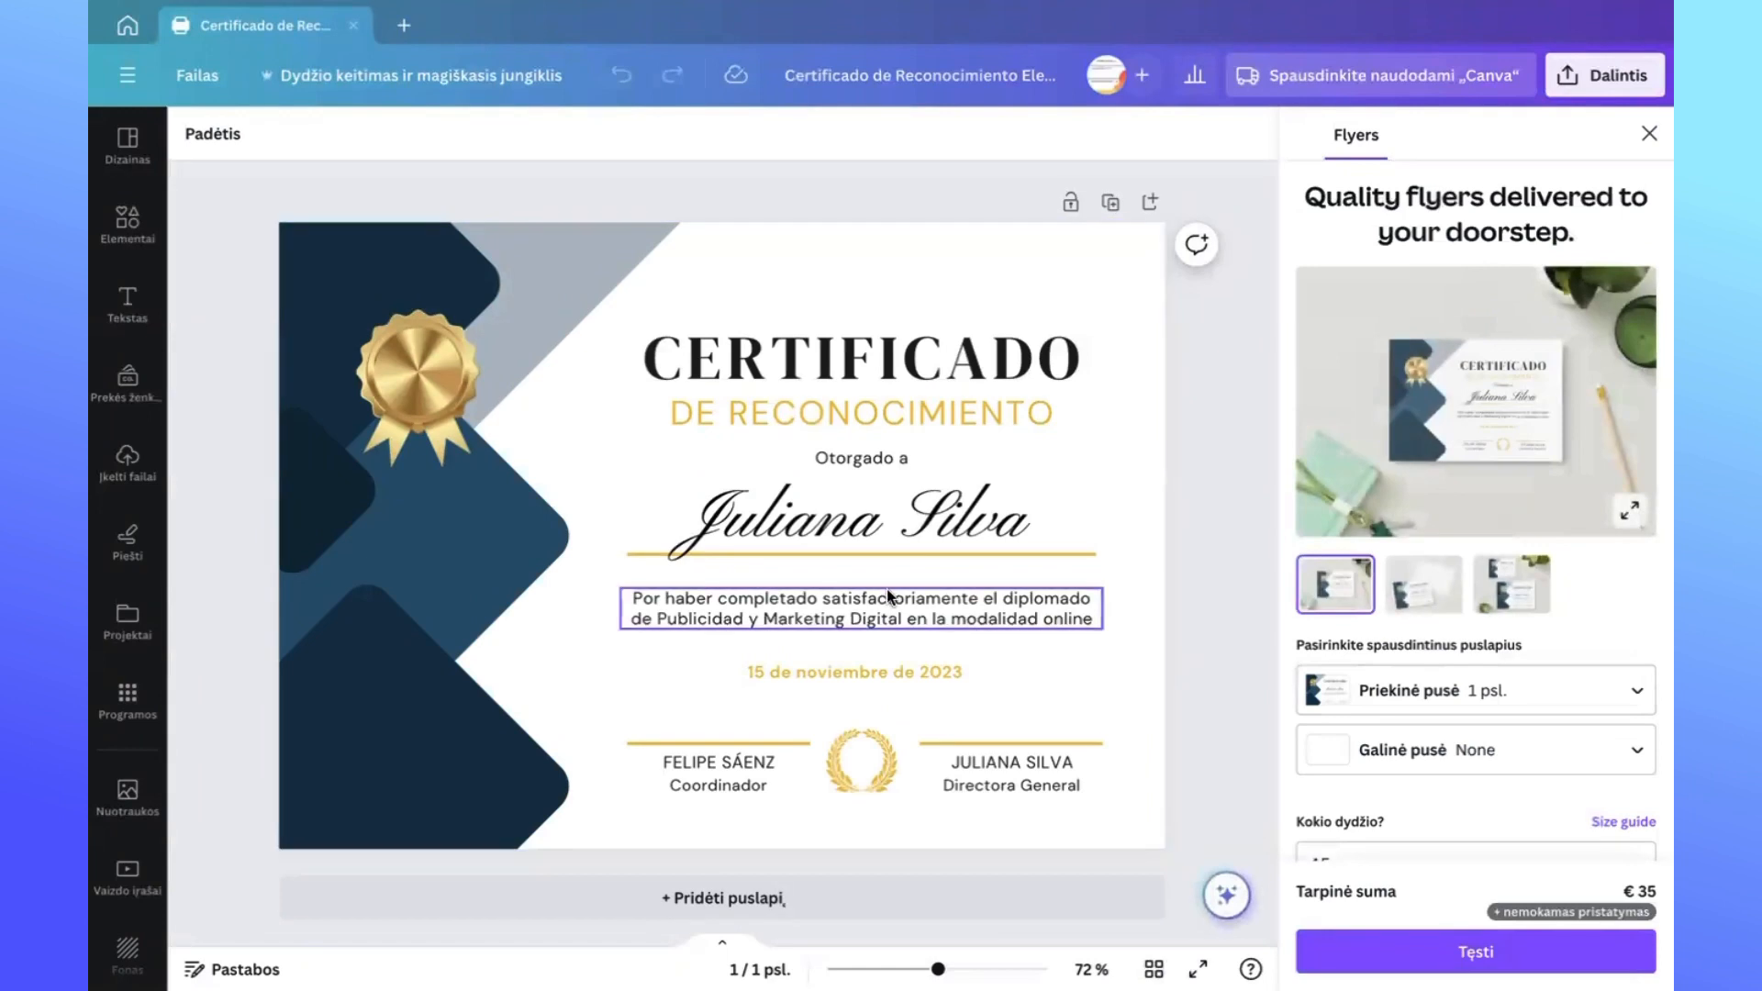
Step: Replace the certificate's main heading text with "SERTIFIKATAS"
left_click(940, 367)
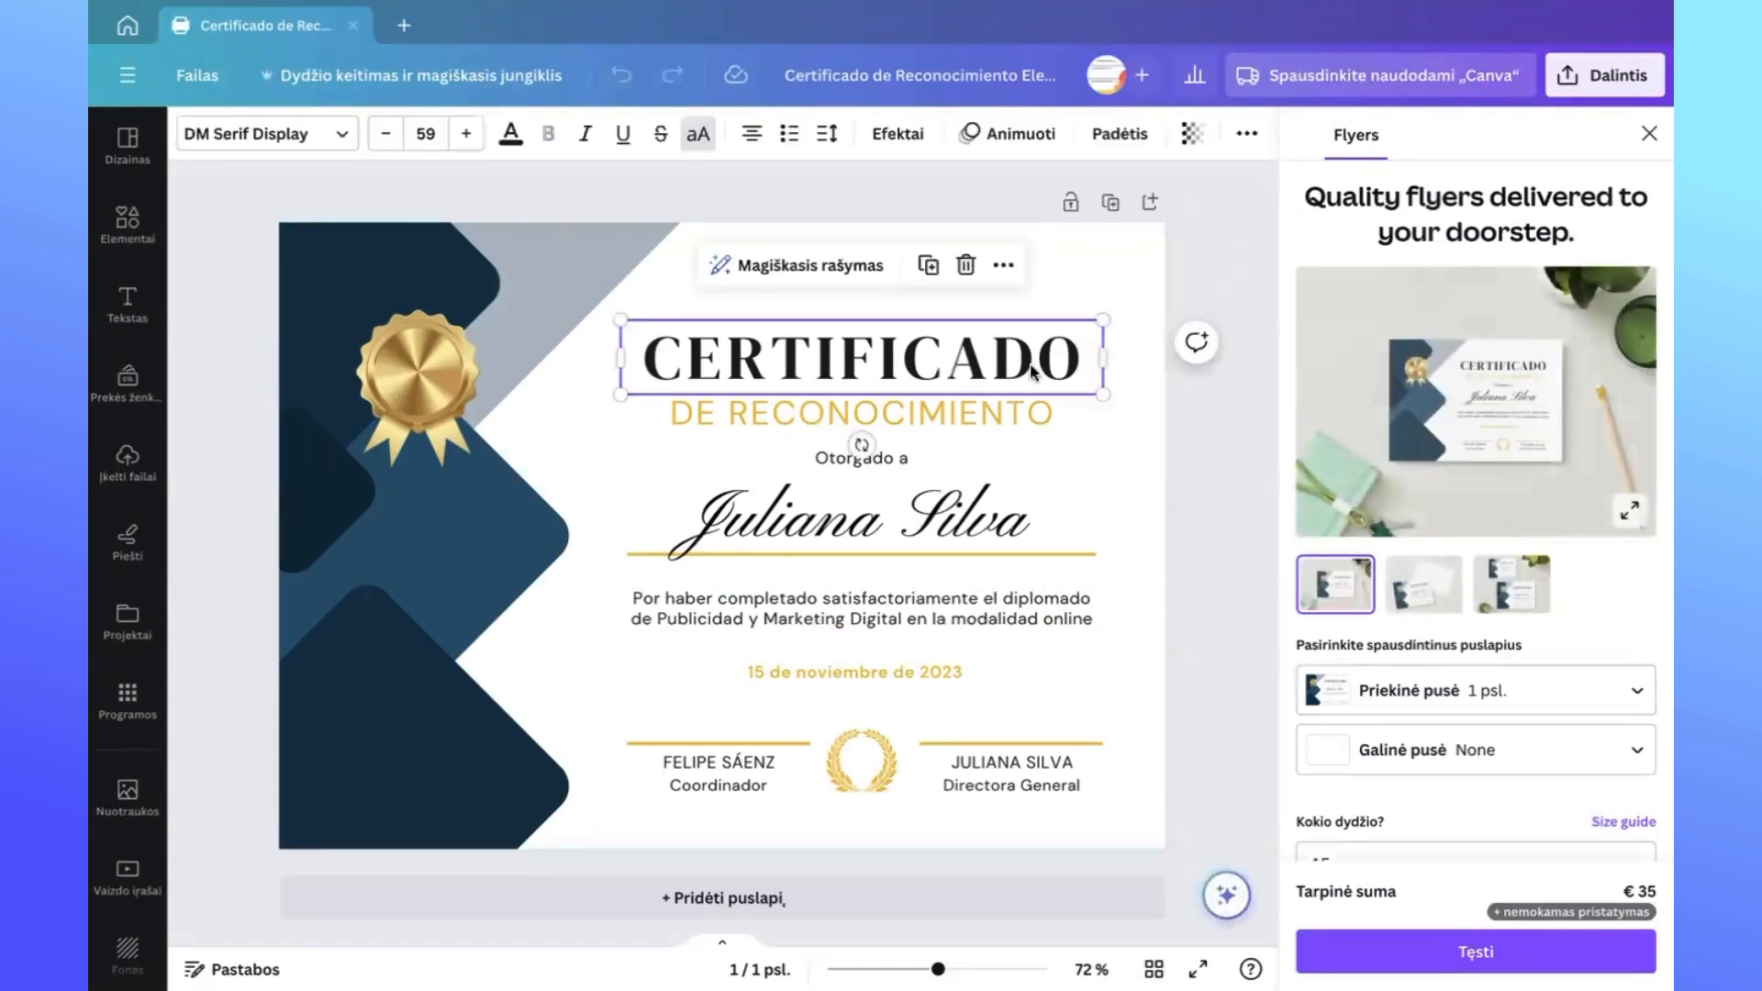
double_click(1082, 358)
type("SER")
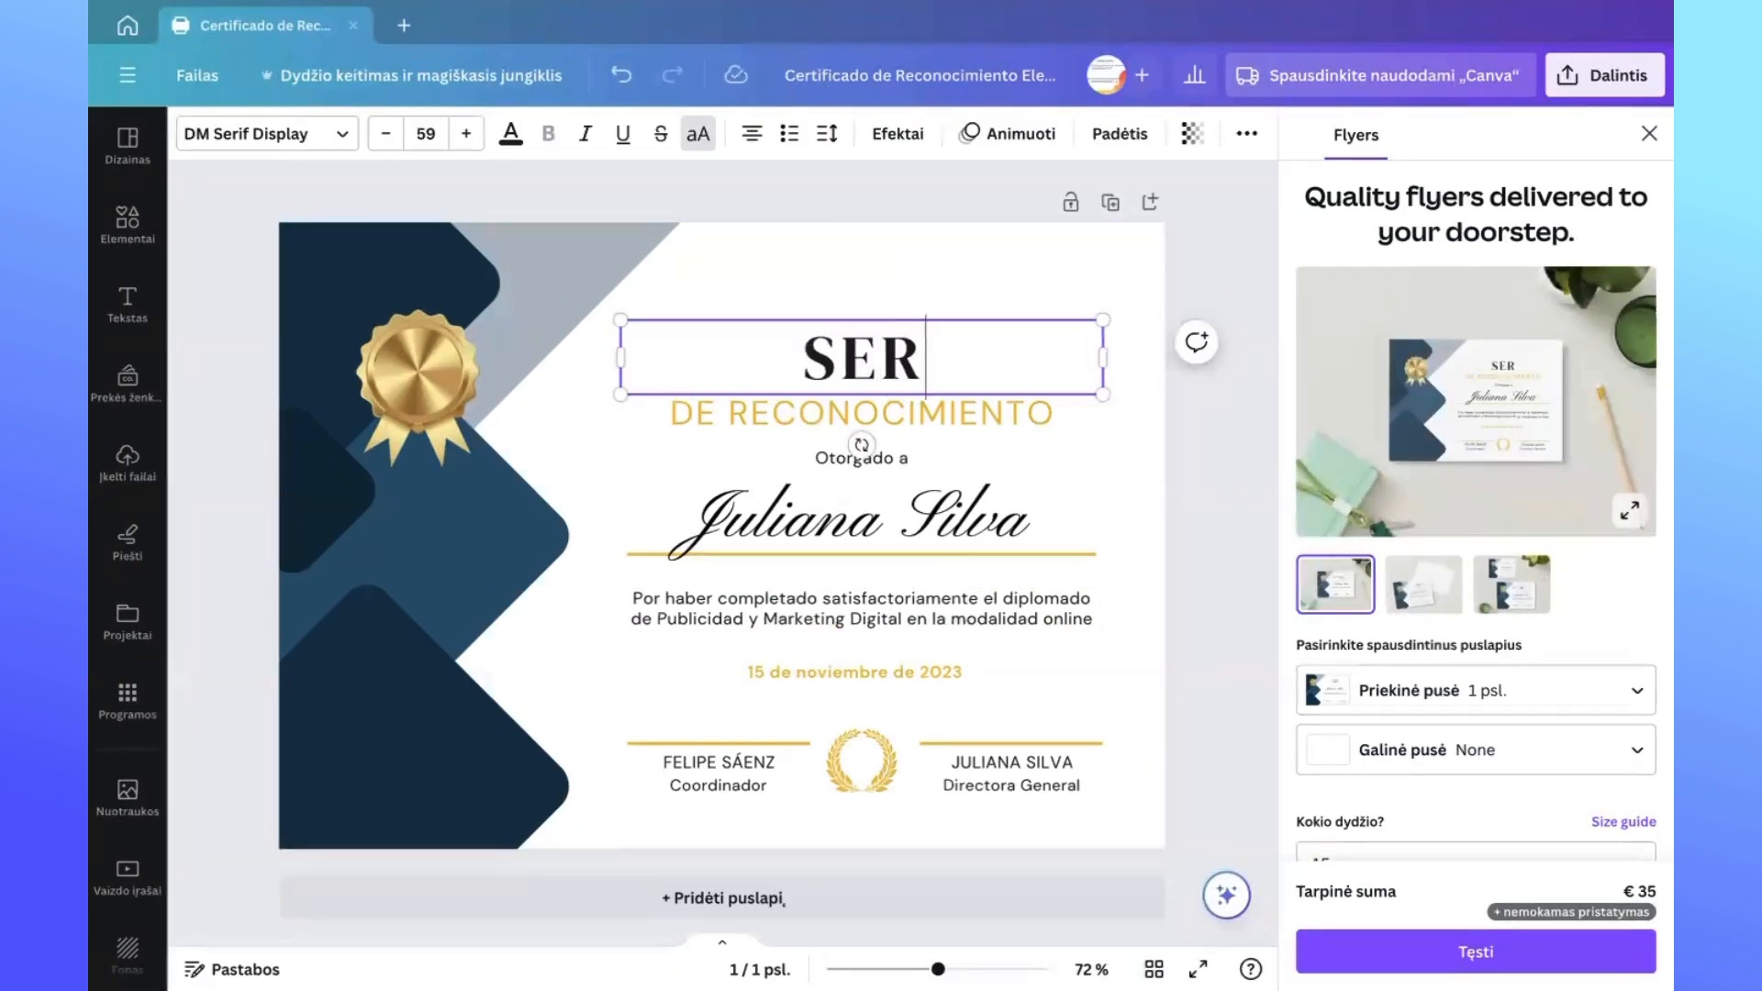
type("TIFIKATAS")
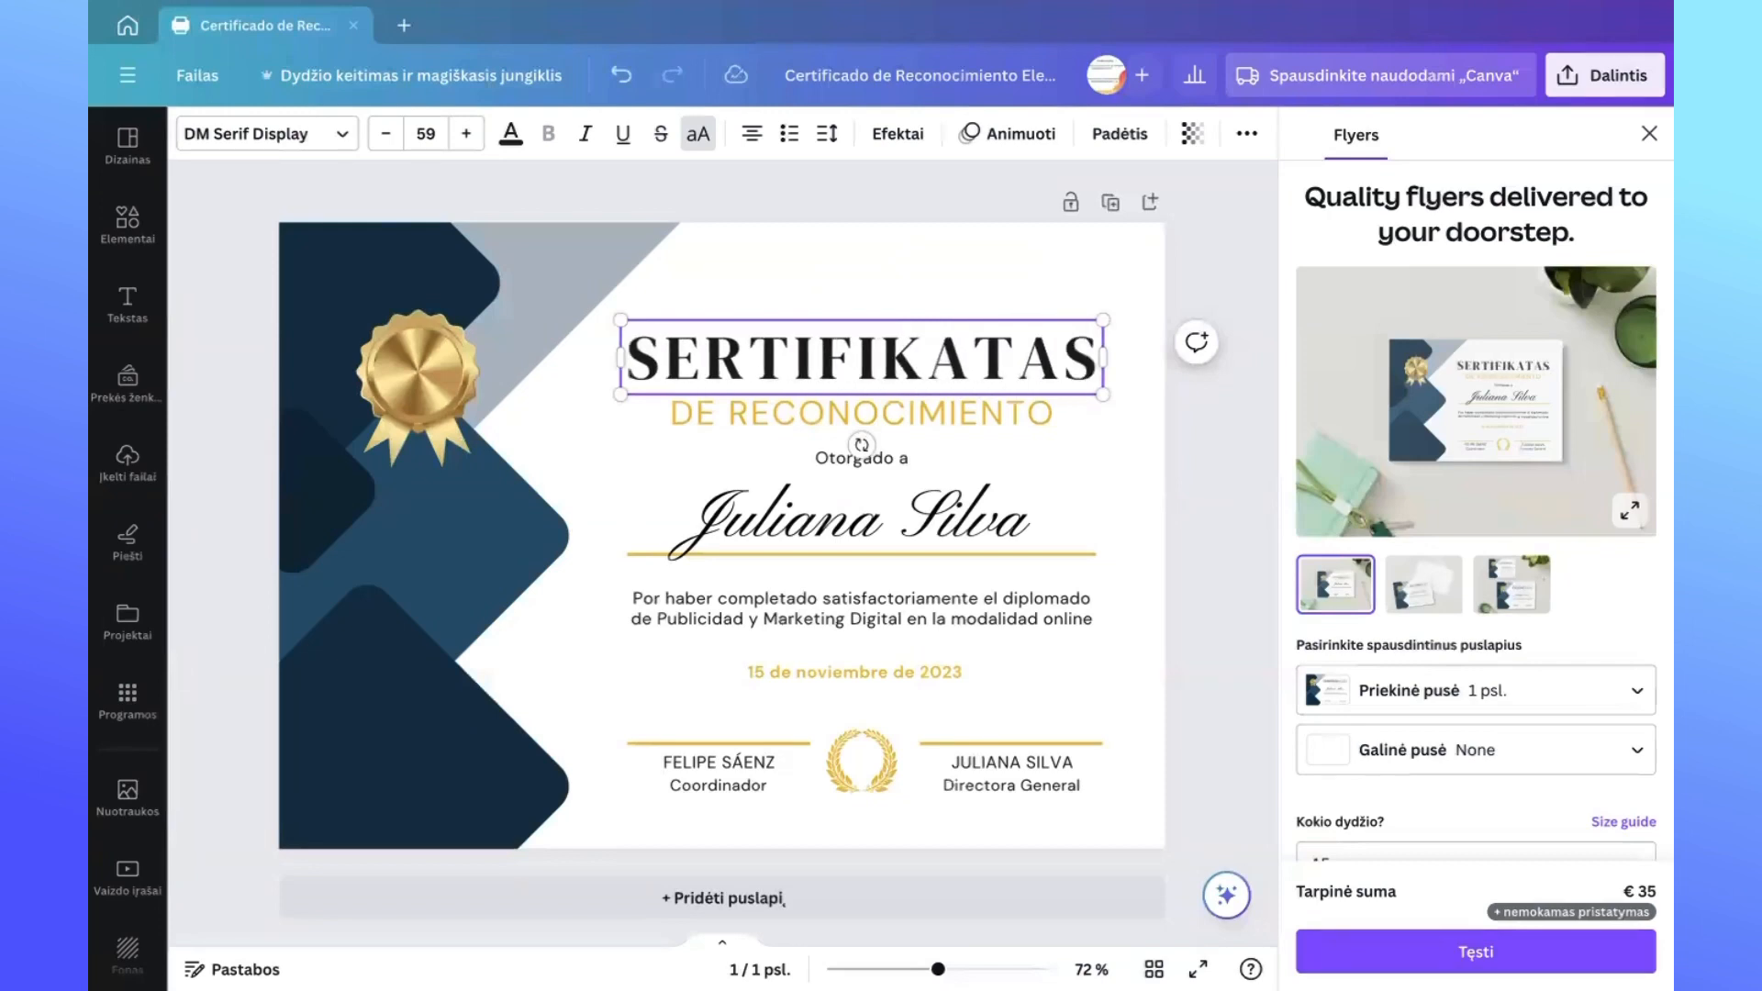
Step: Check that the subtitle, recipient name and description are selectable text boxes, and close the Flyers print offer
left_click(1034, 417)
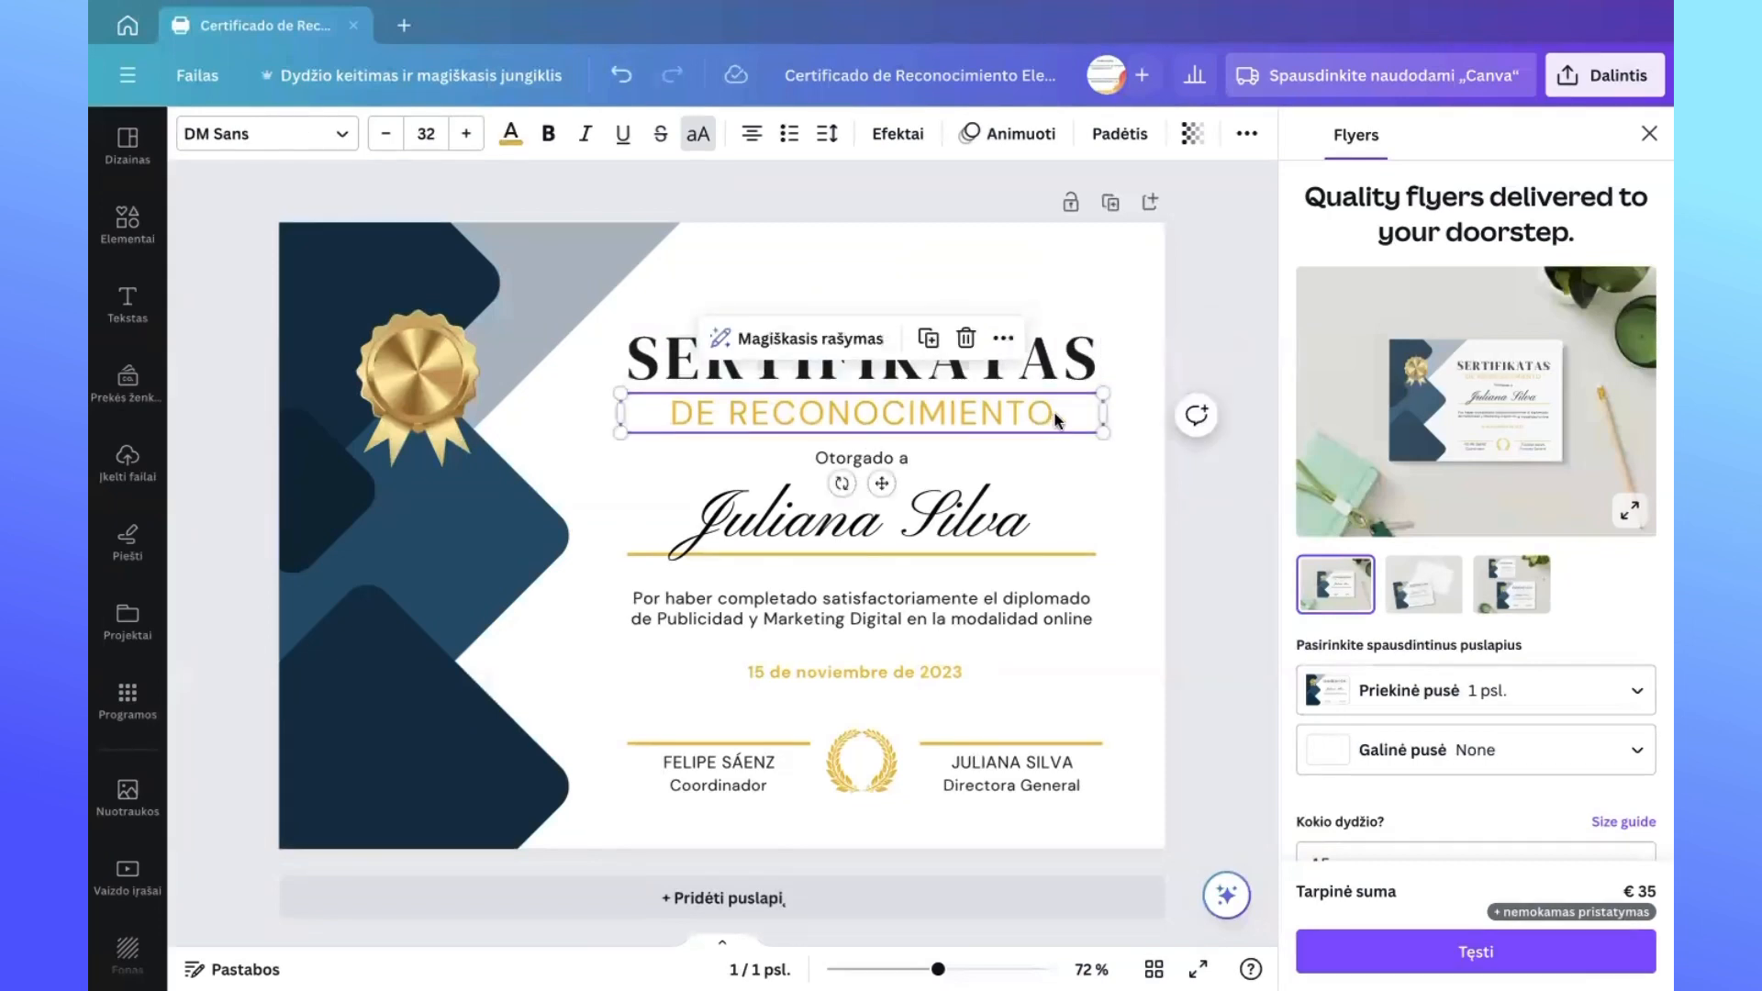
double_click(1054, 414)
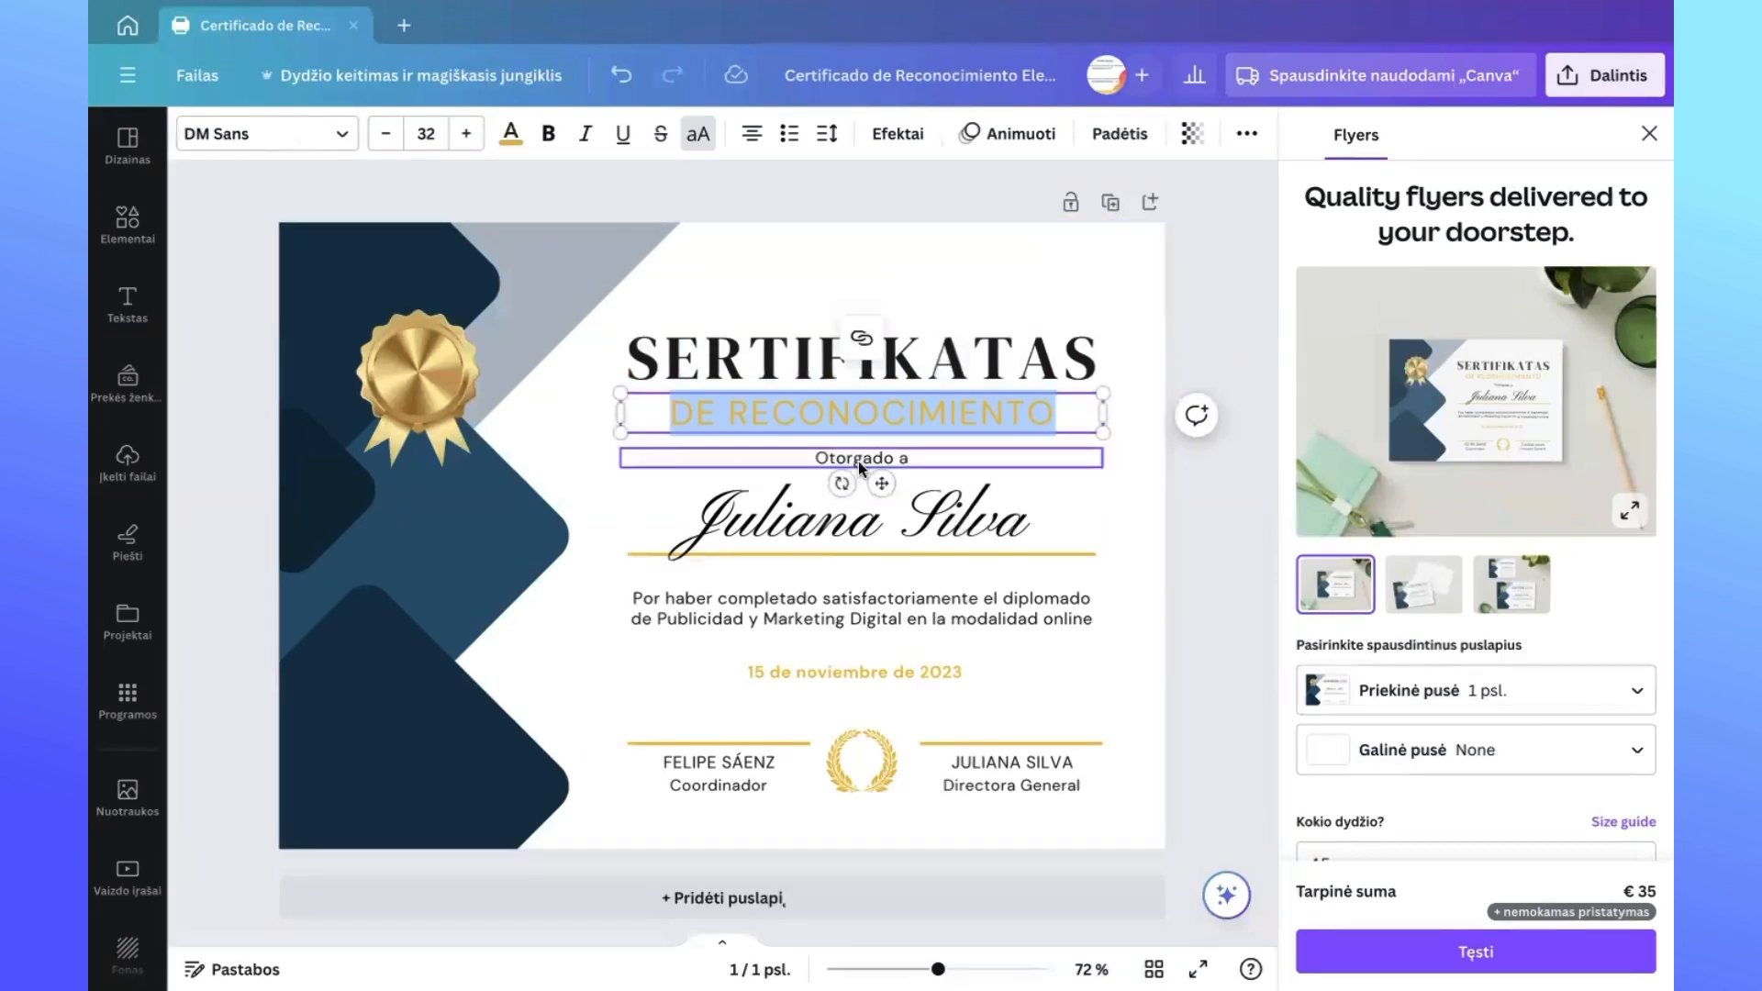
left_click(980, 531)
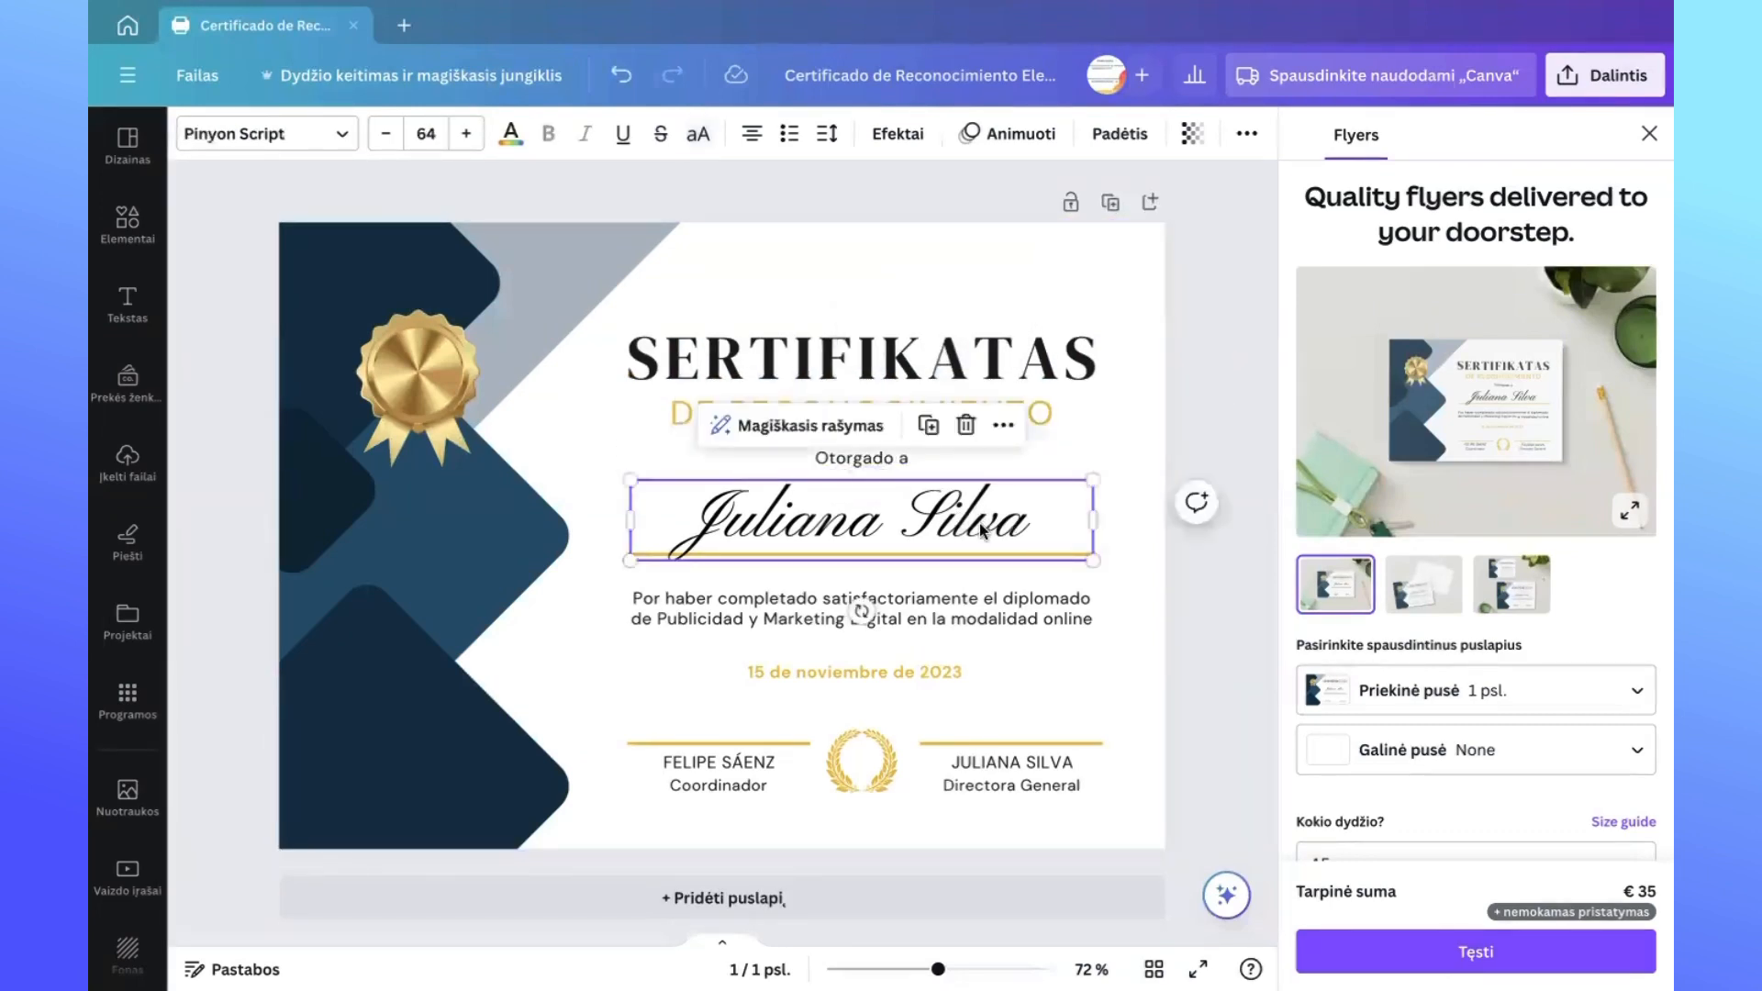
left_click(1002, 620)
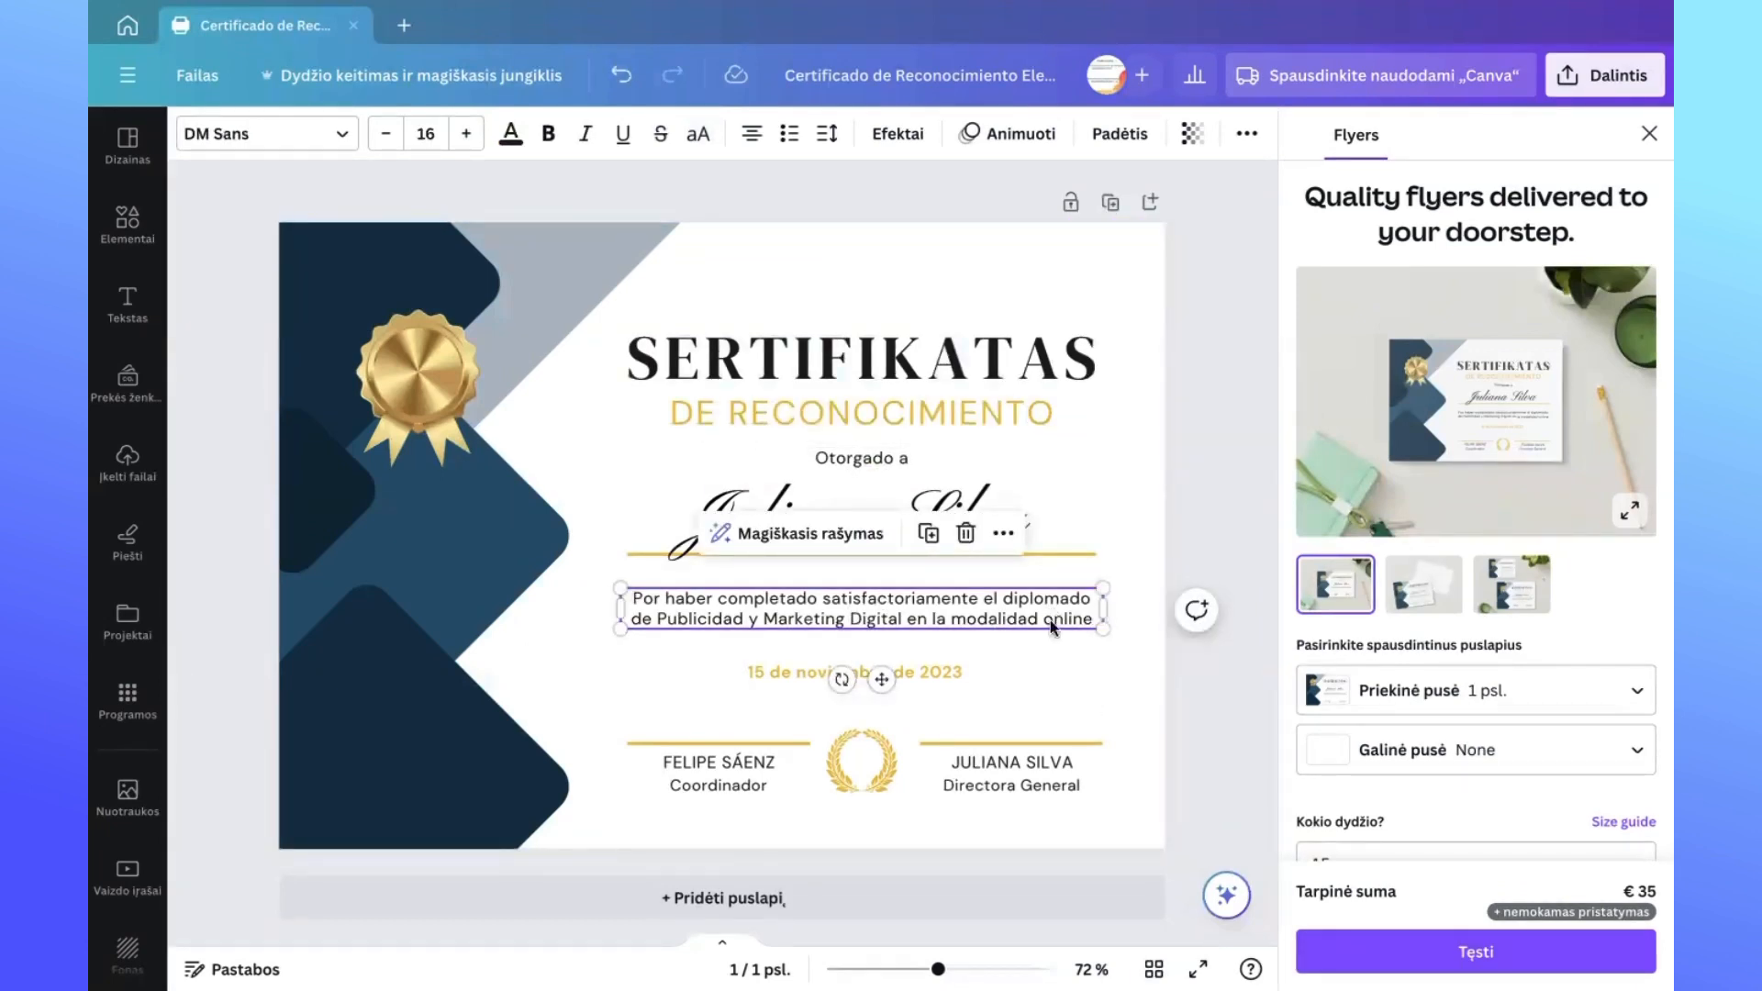
left_click(1651, 135)
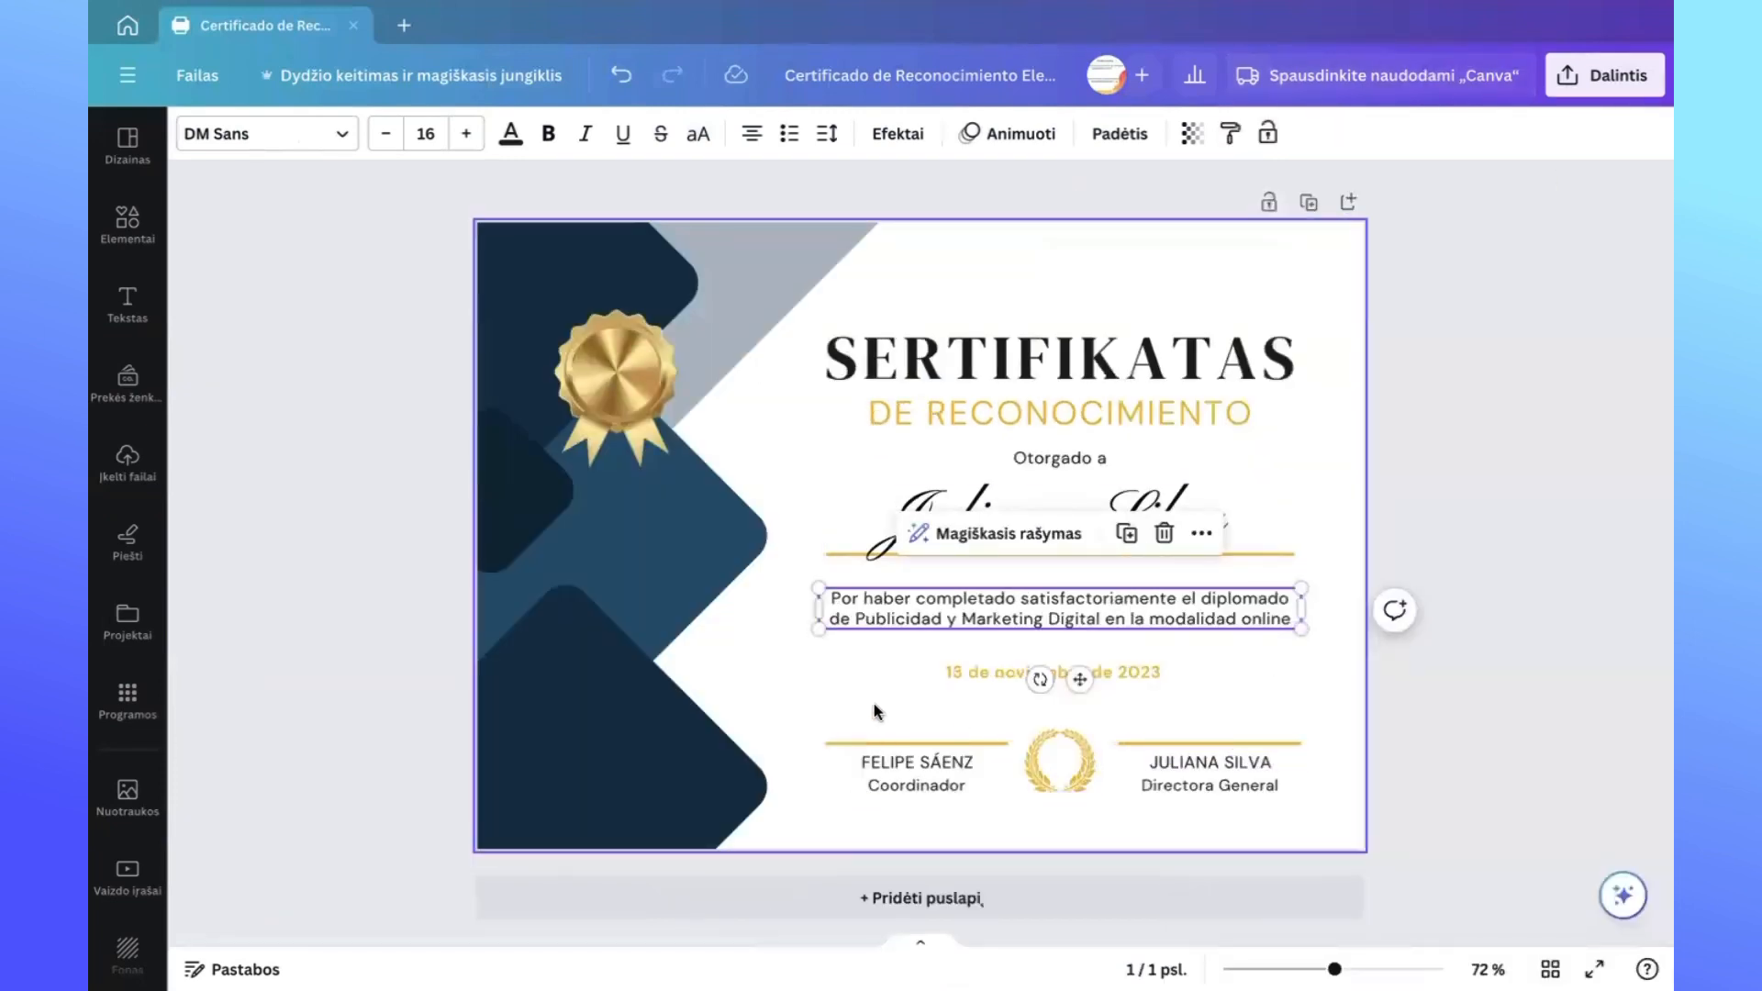
Step: Select the date text, the laurel wreath and the gold medal in turn to check that each is a separate element
left_click(951, 672)
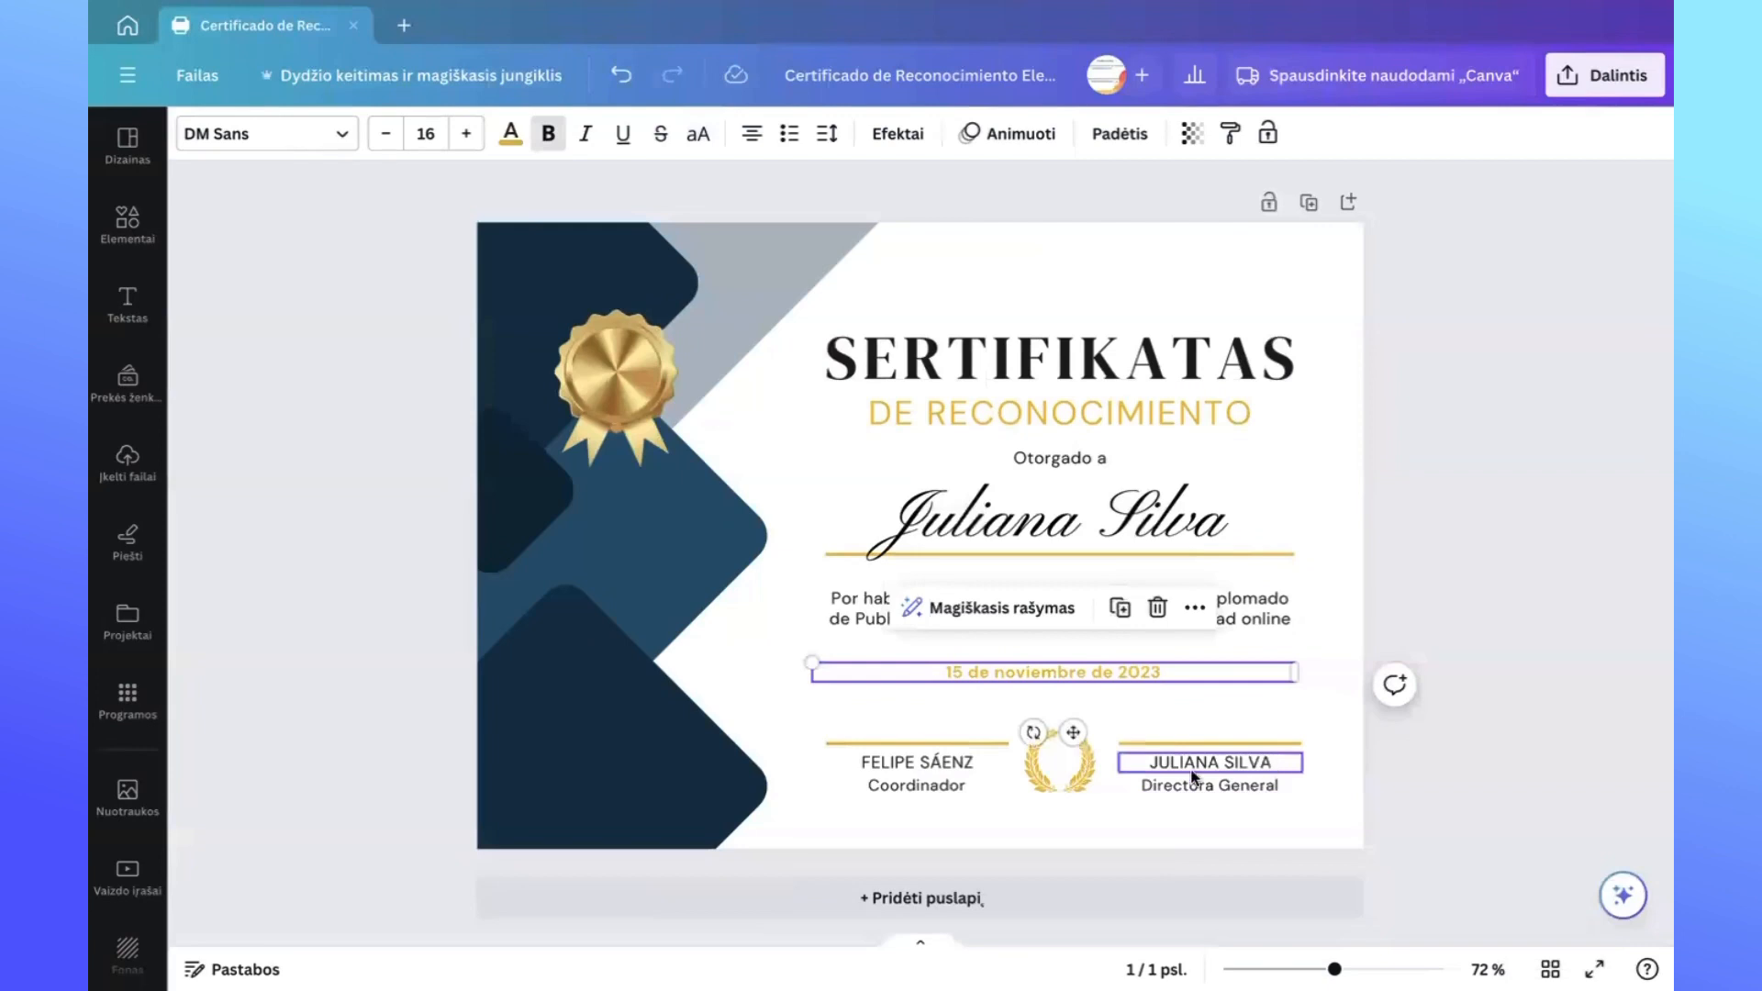
left_click(1465, 606)
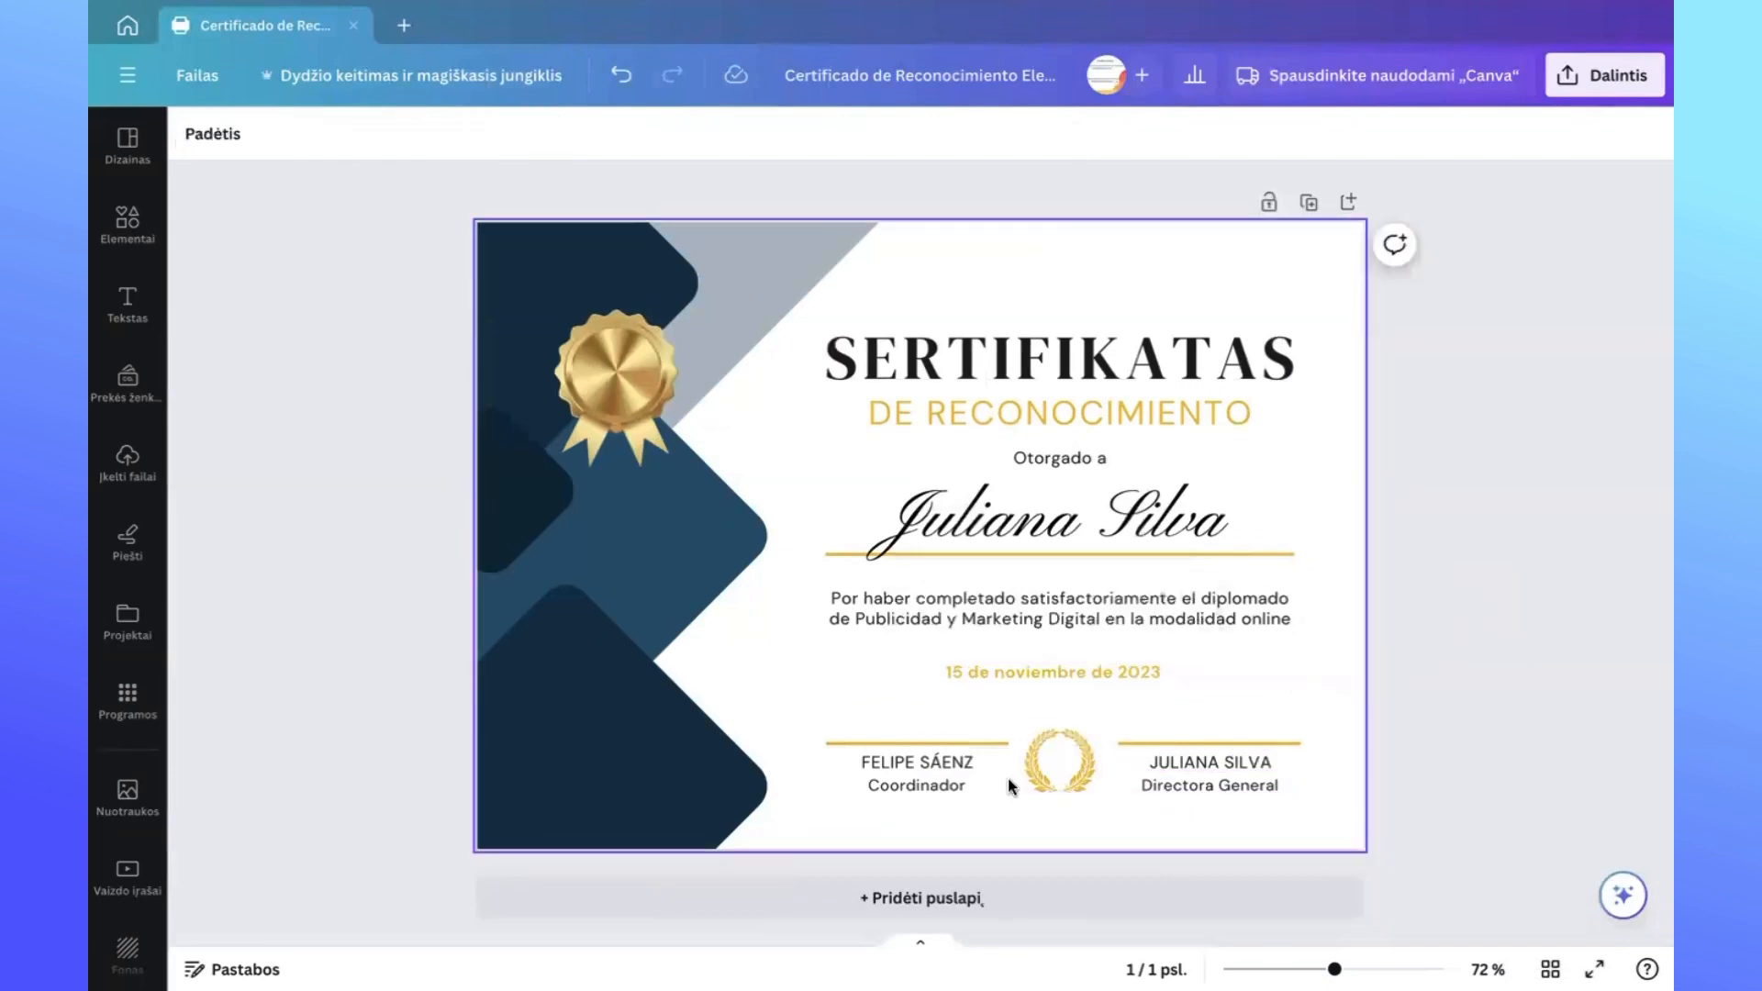
left_click(1049, 767)
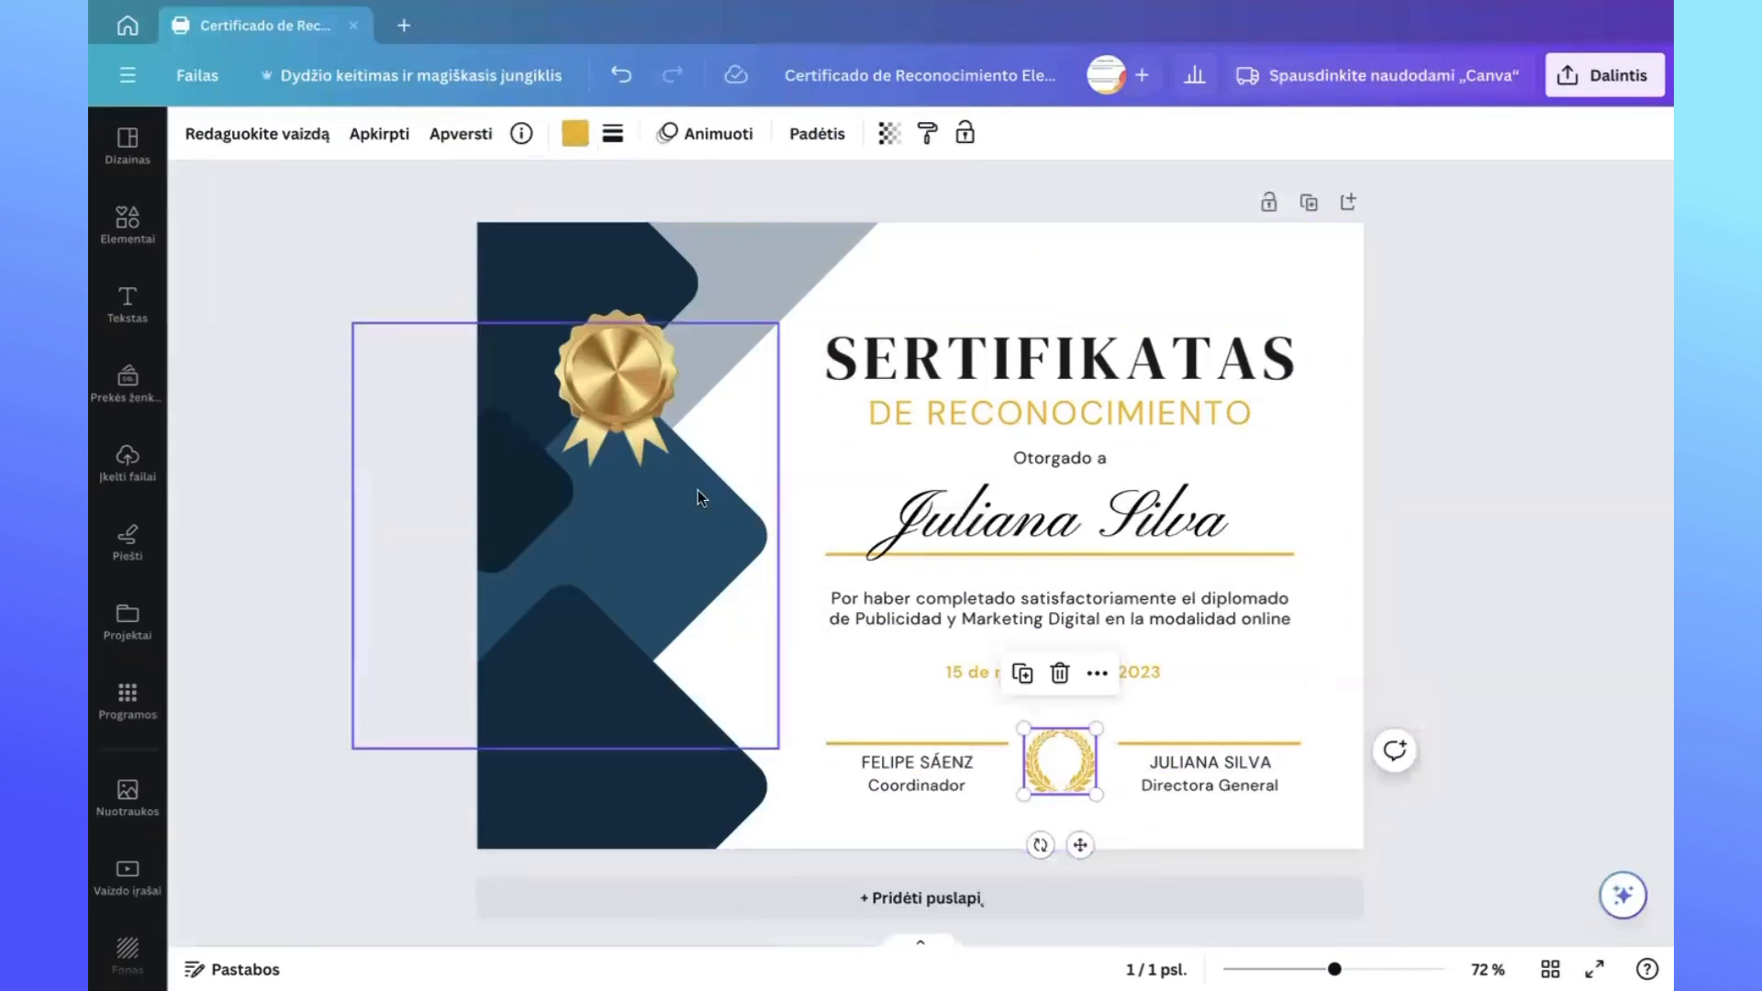
left_click(626, 358)
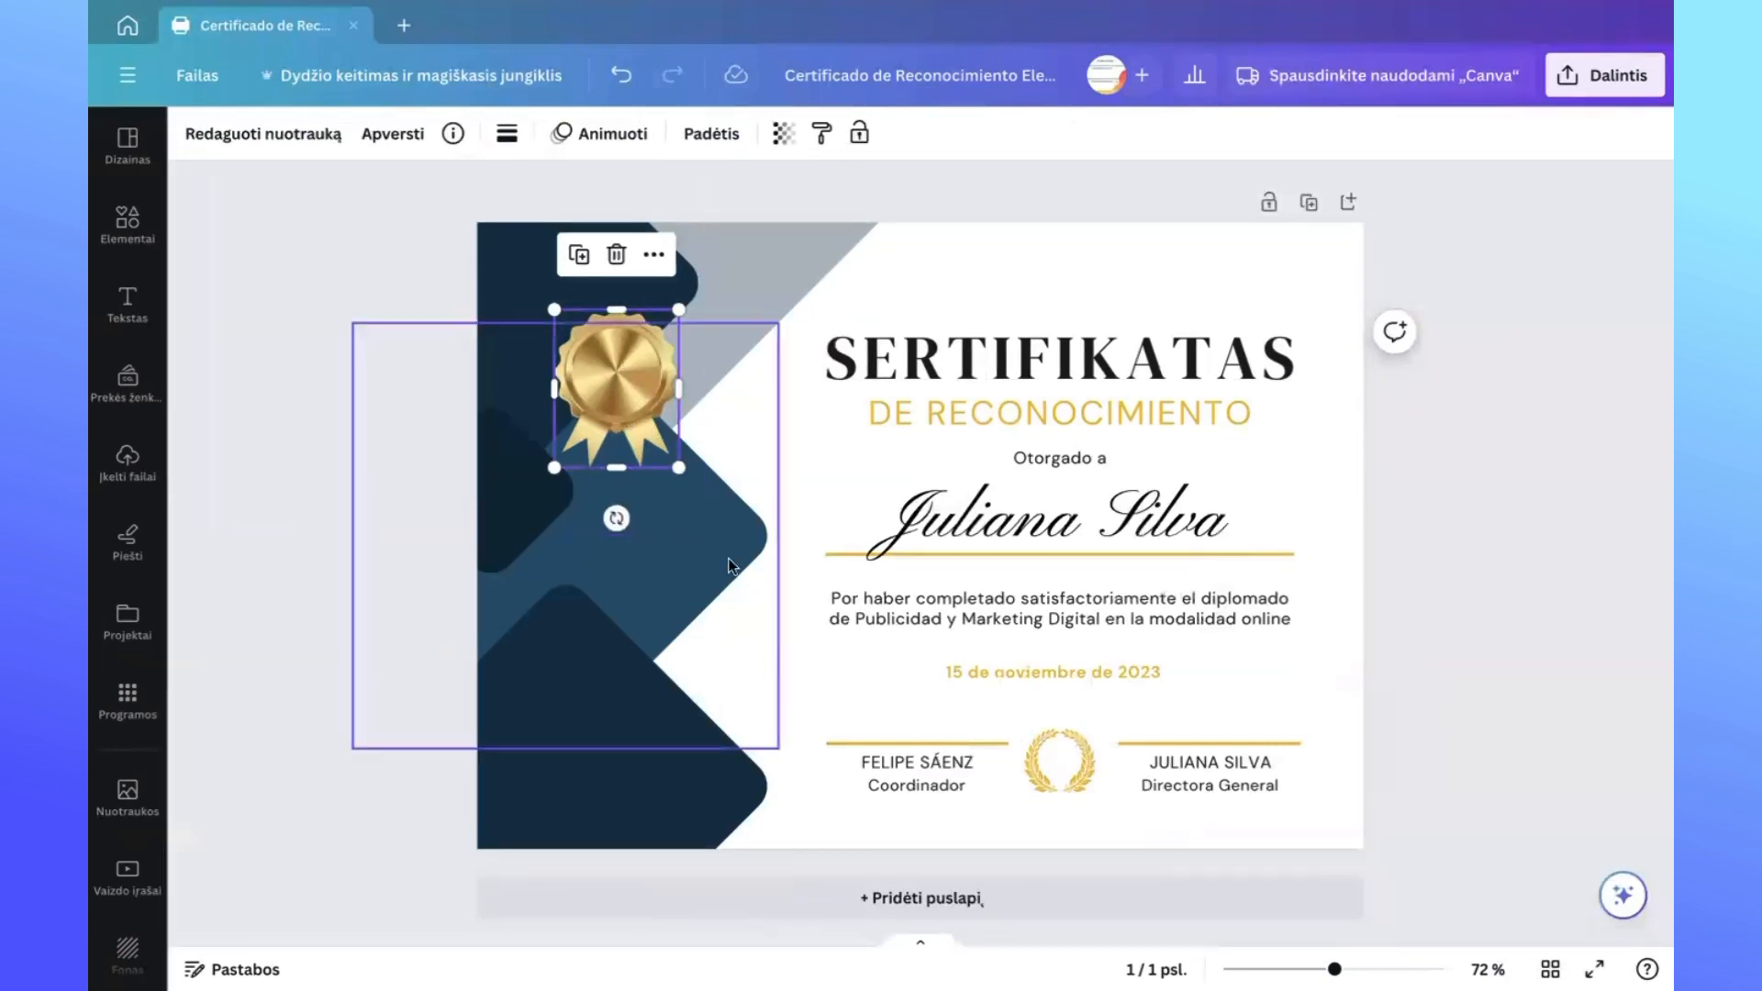
Step: Shift the middle blue shape slightly left and down, the lower dark-blue shape slightly right, and the grey shape slightly left
left_click(679, 571)
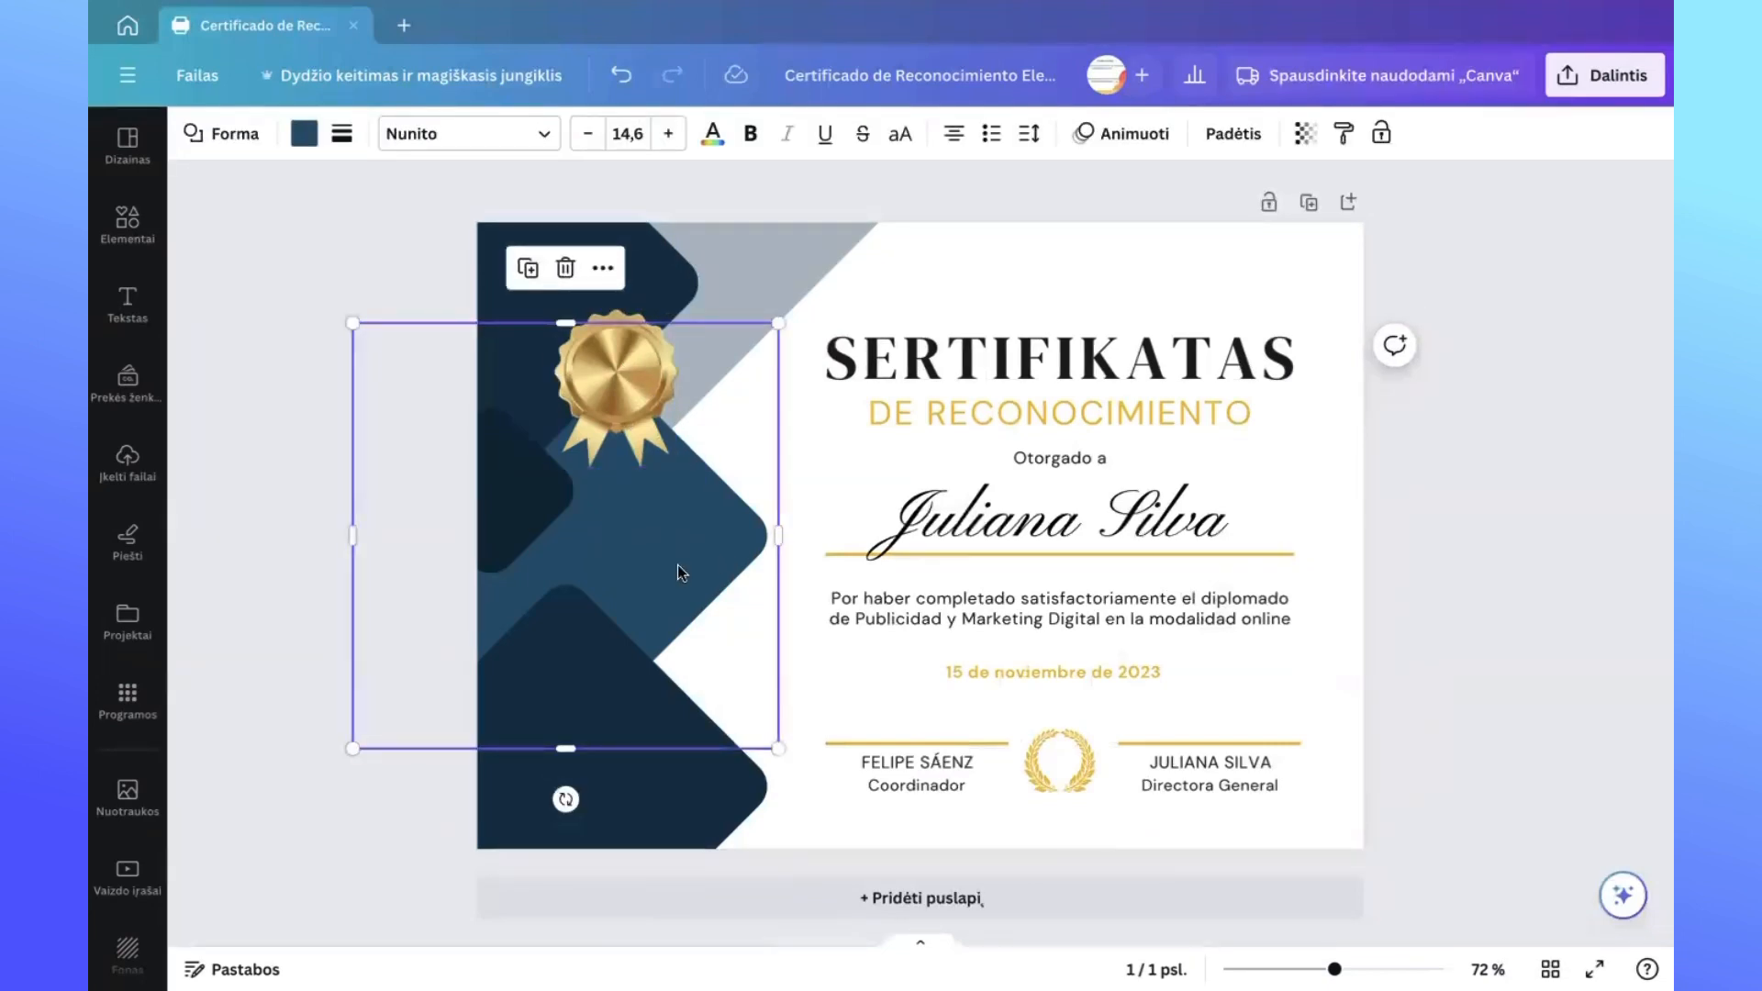
mouse_move(675, 565)
left_mouse_down()
mouse_move(786, 571)
mouse_move(662, 570)
left_mouse_up()
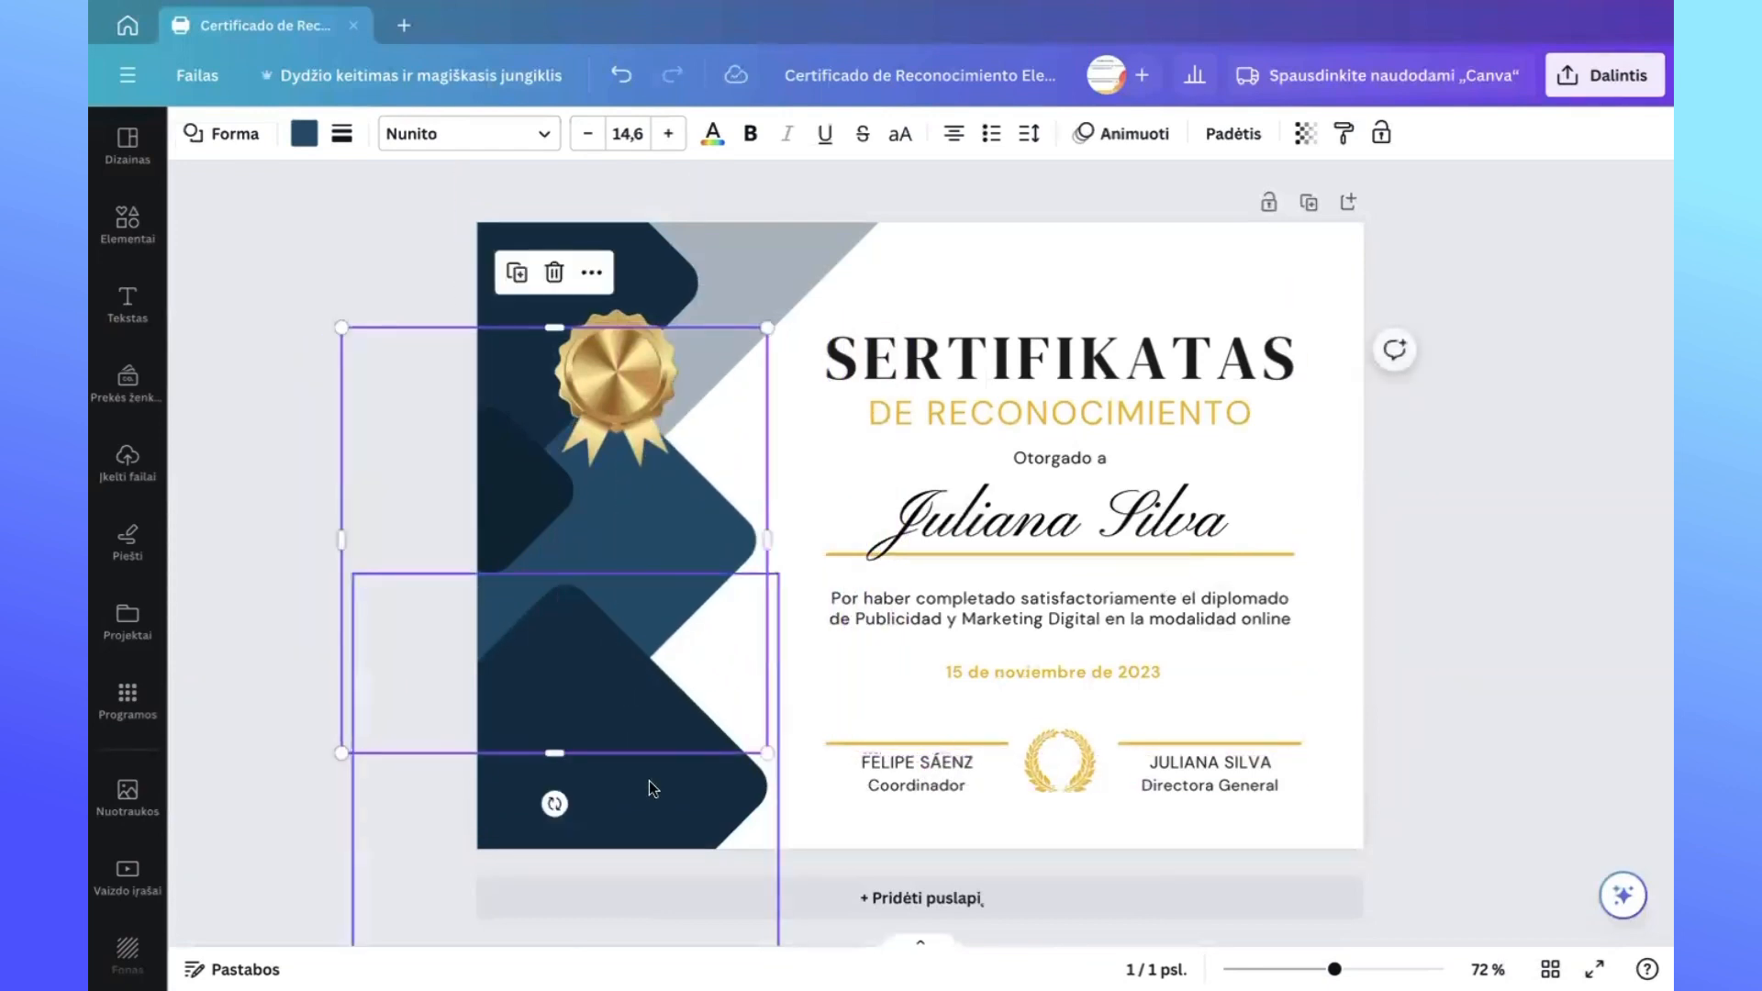
left_click(649, 787)
mouse_move(649, 787)
left_mouse_down()
mouse_move(754, 791)
mouse_move(663, 786)
left_mouse_up()
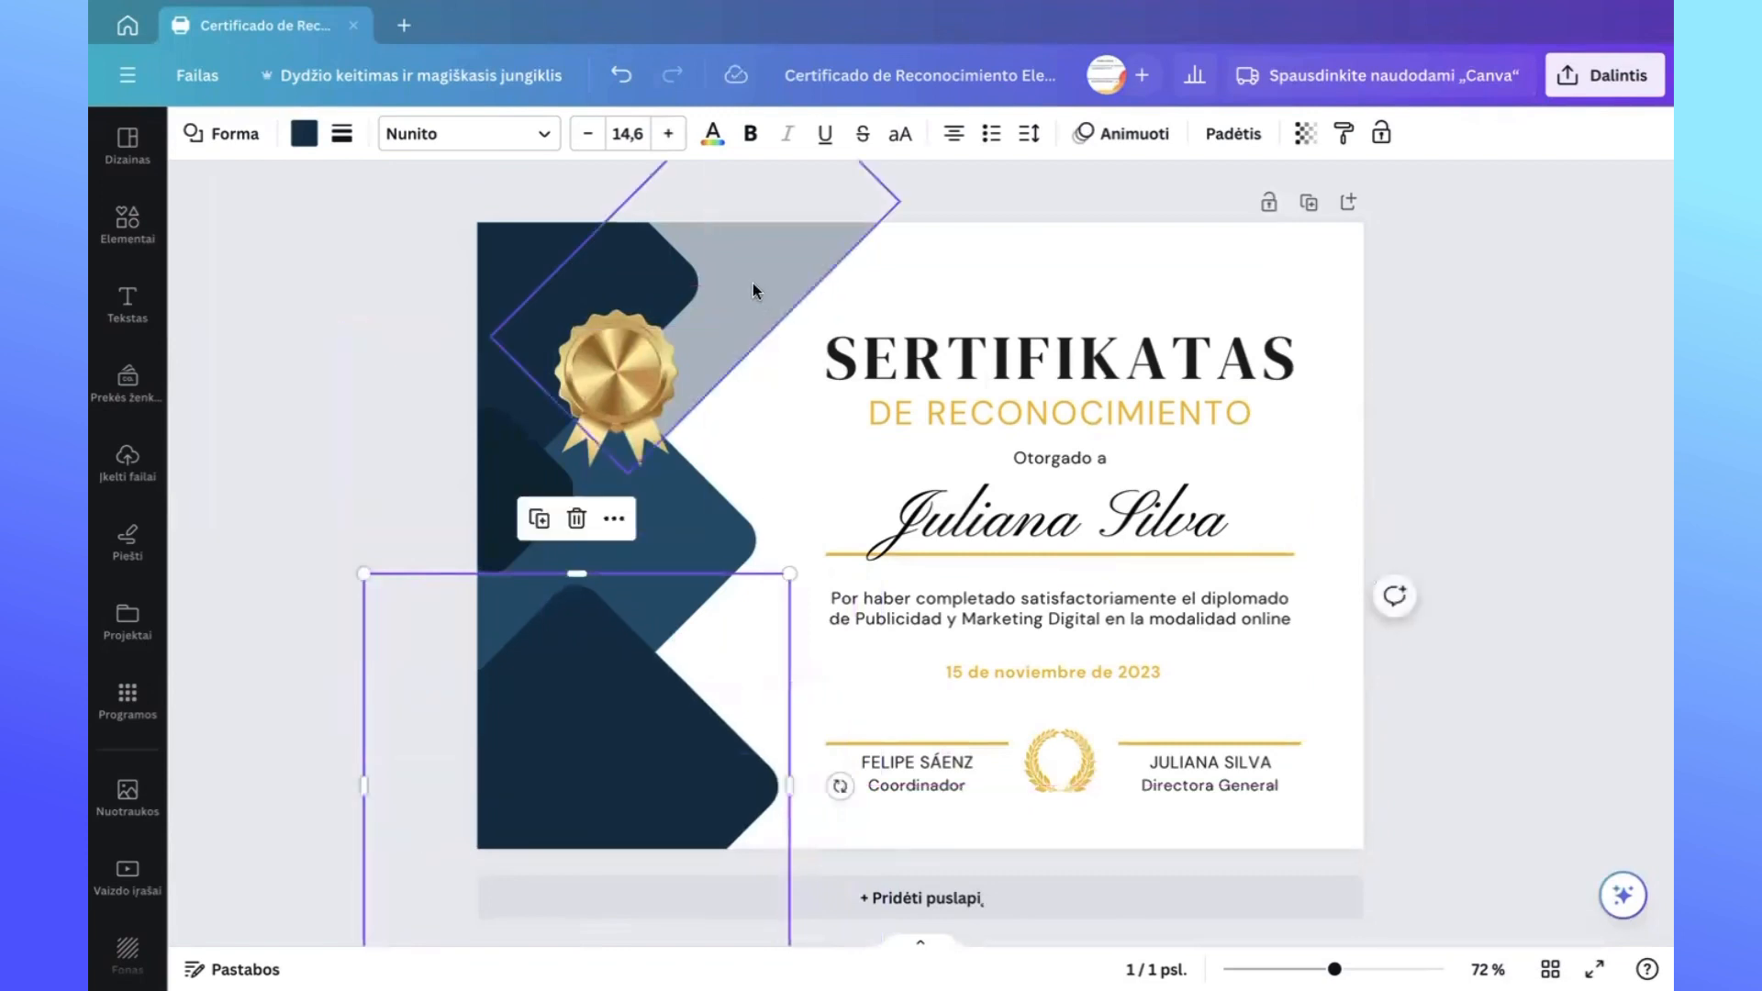
mouse_move(753, 283)
left_mouse_down()
mouse_move(829, 303)
mouse_move(685, 279)
mouse_move(719, 281)
left_mouse_up()
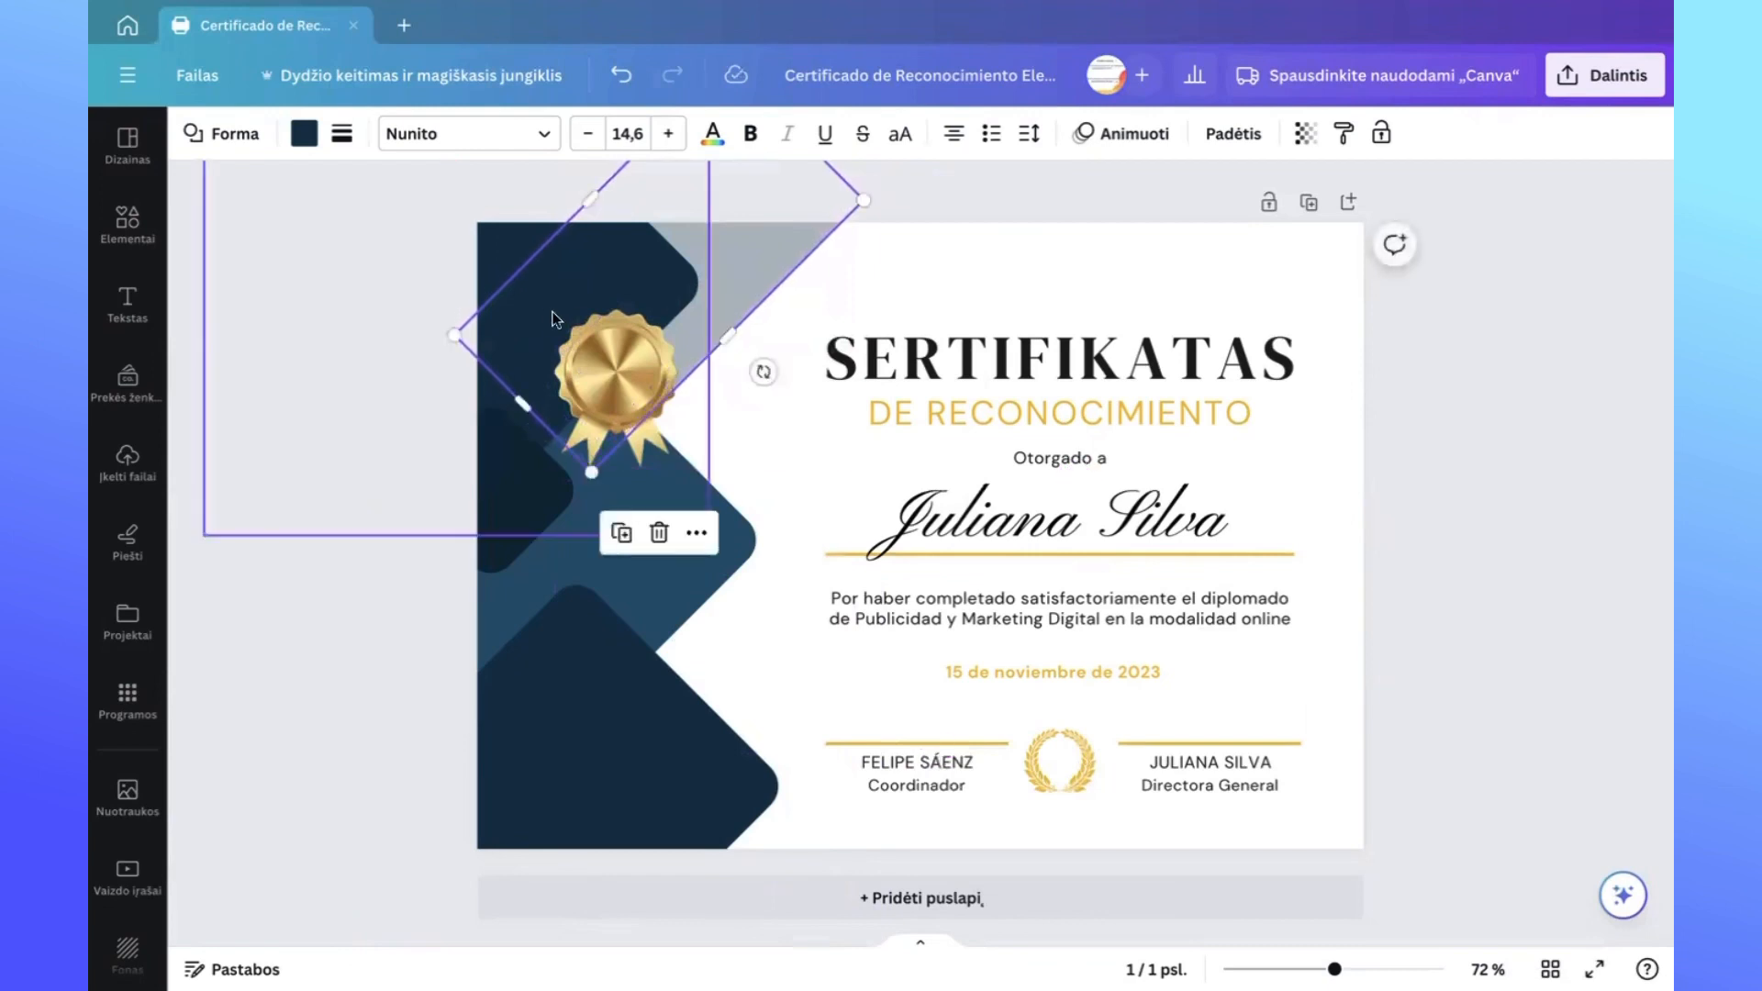
Step: Recolor the lower dark-blue shape with the darkest brown from the photo colors
left_click(600, 719)
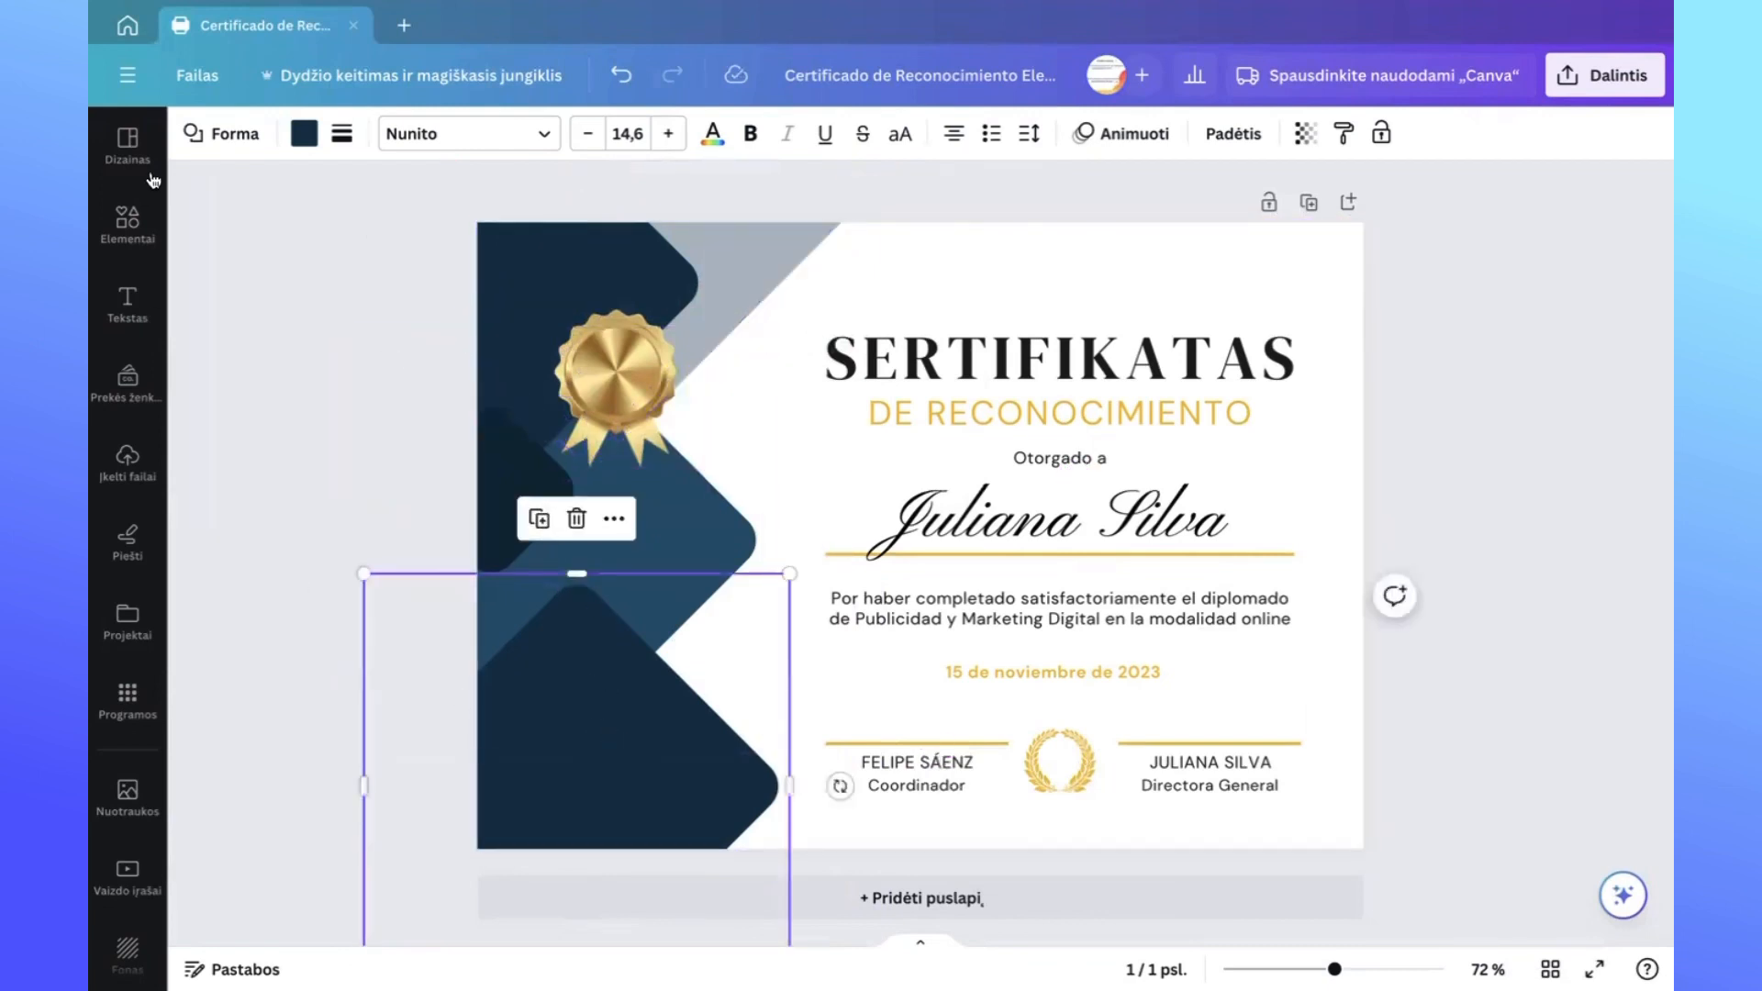
left_click(301, 133)
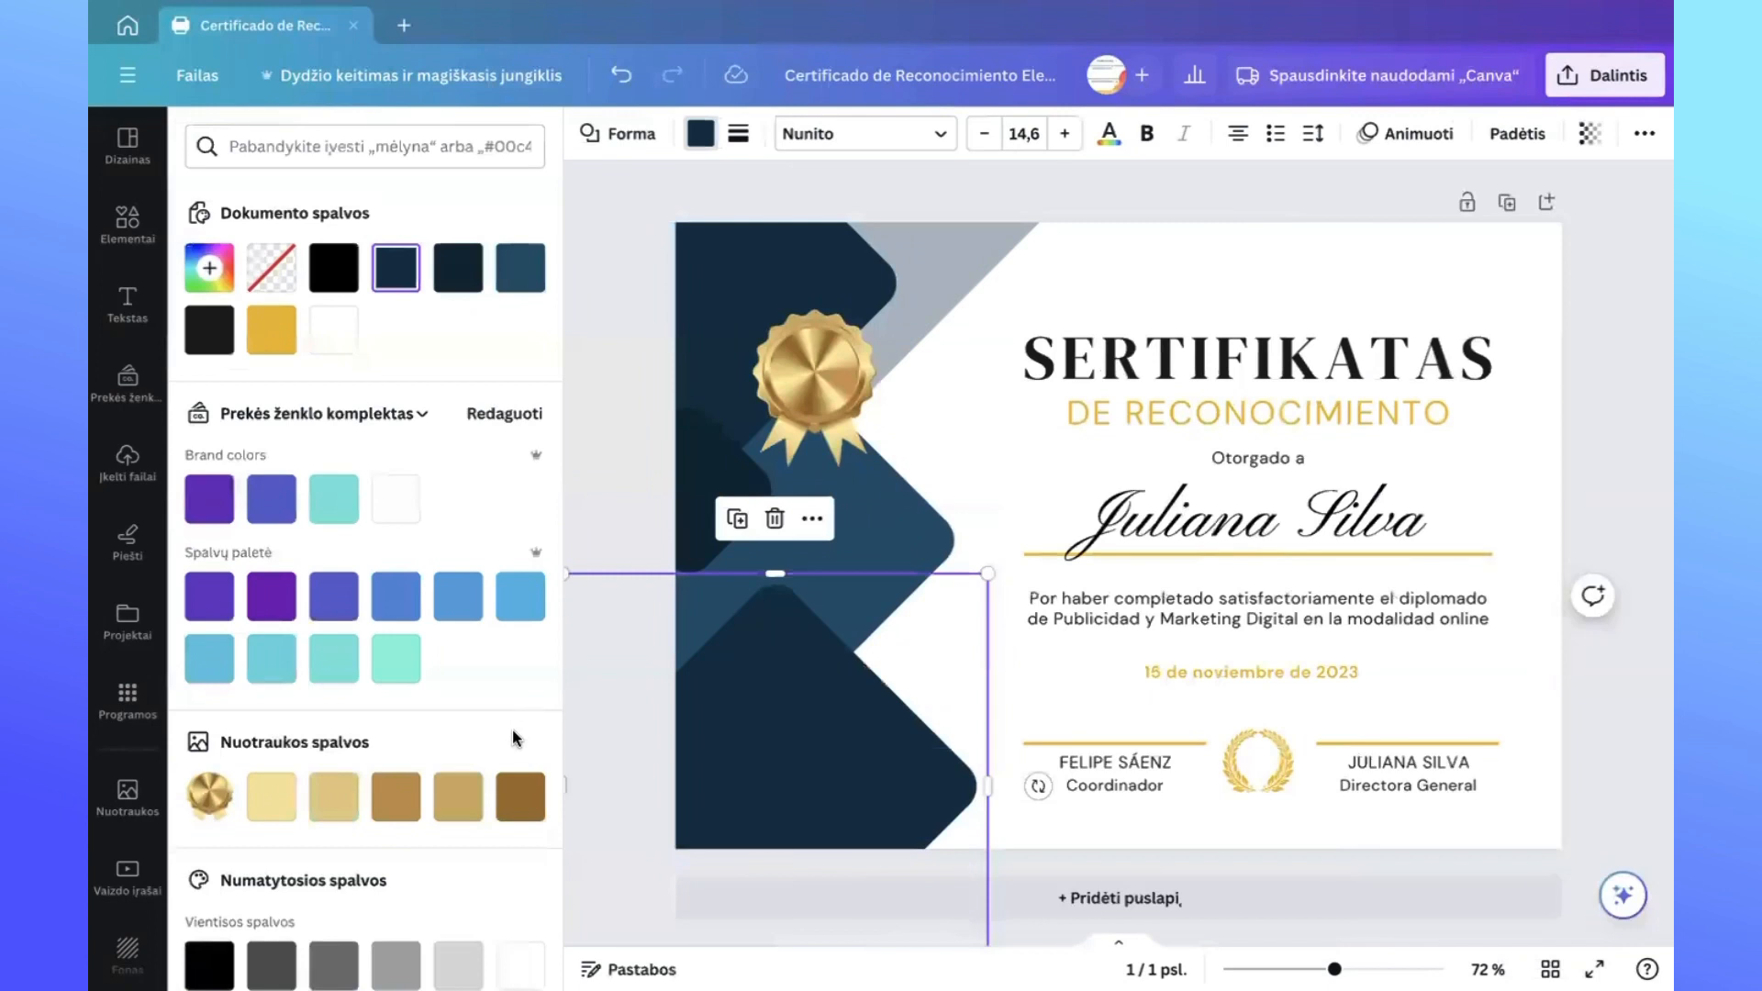
left_click(520, 798)
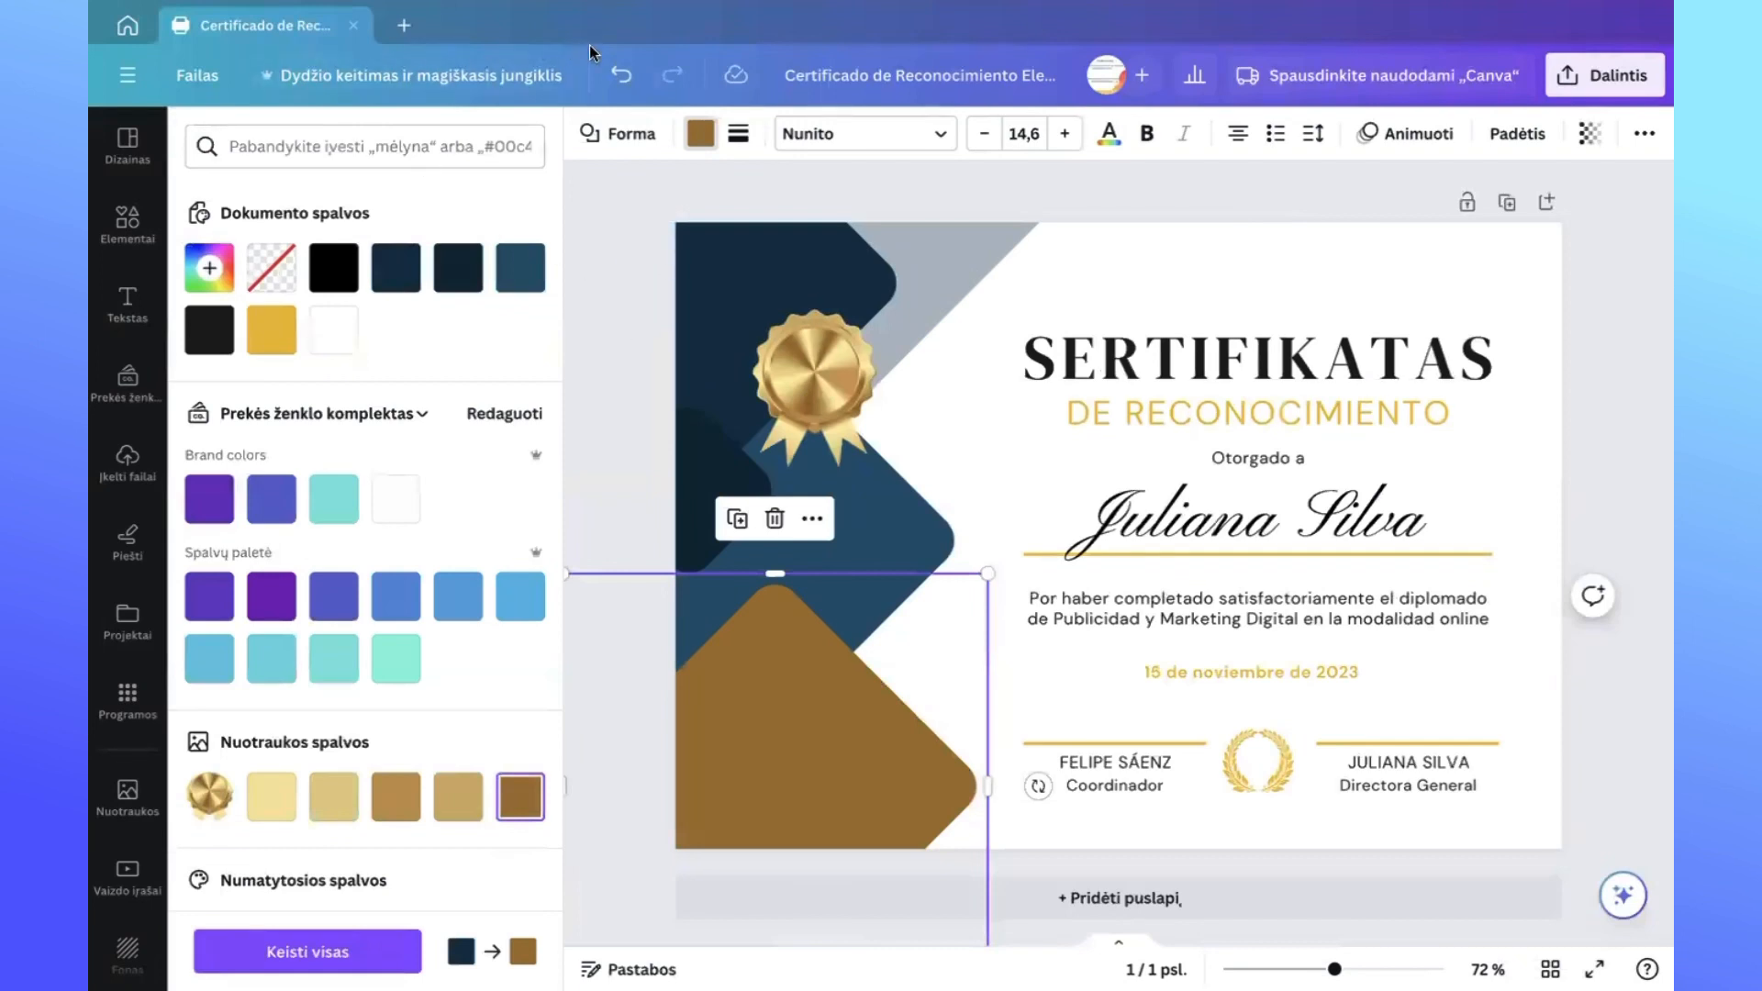
Step: Undo the brown recolor of the lower dark-blue shape and deselect it
left_click(622, 75)
key("Escape")
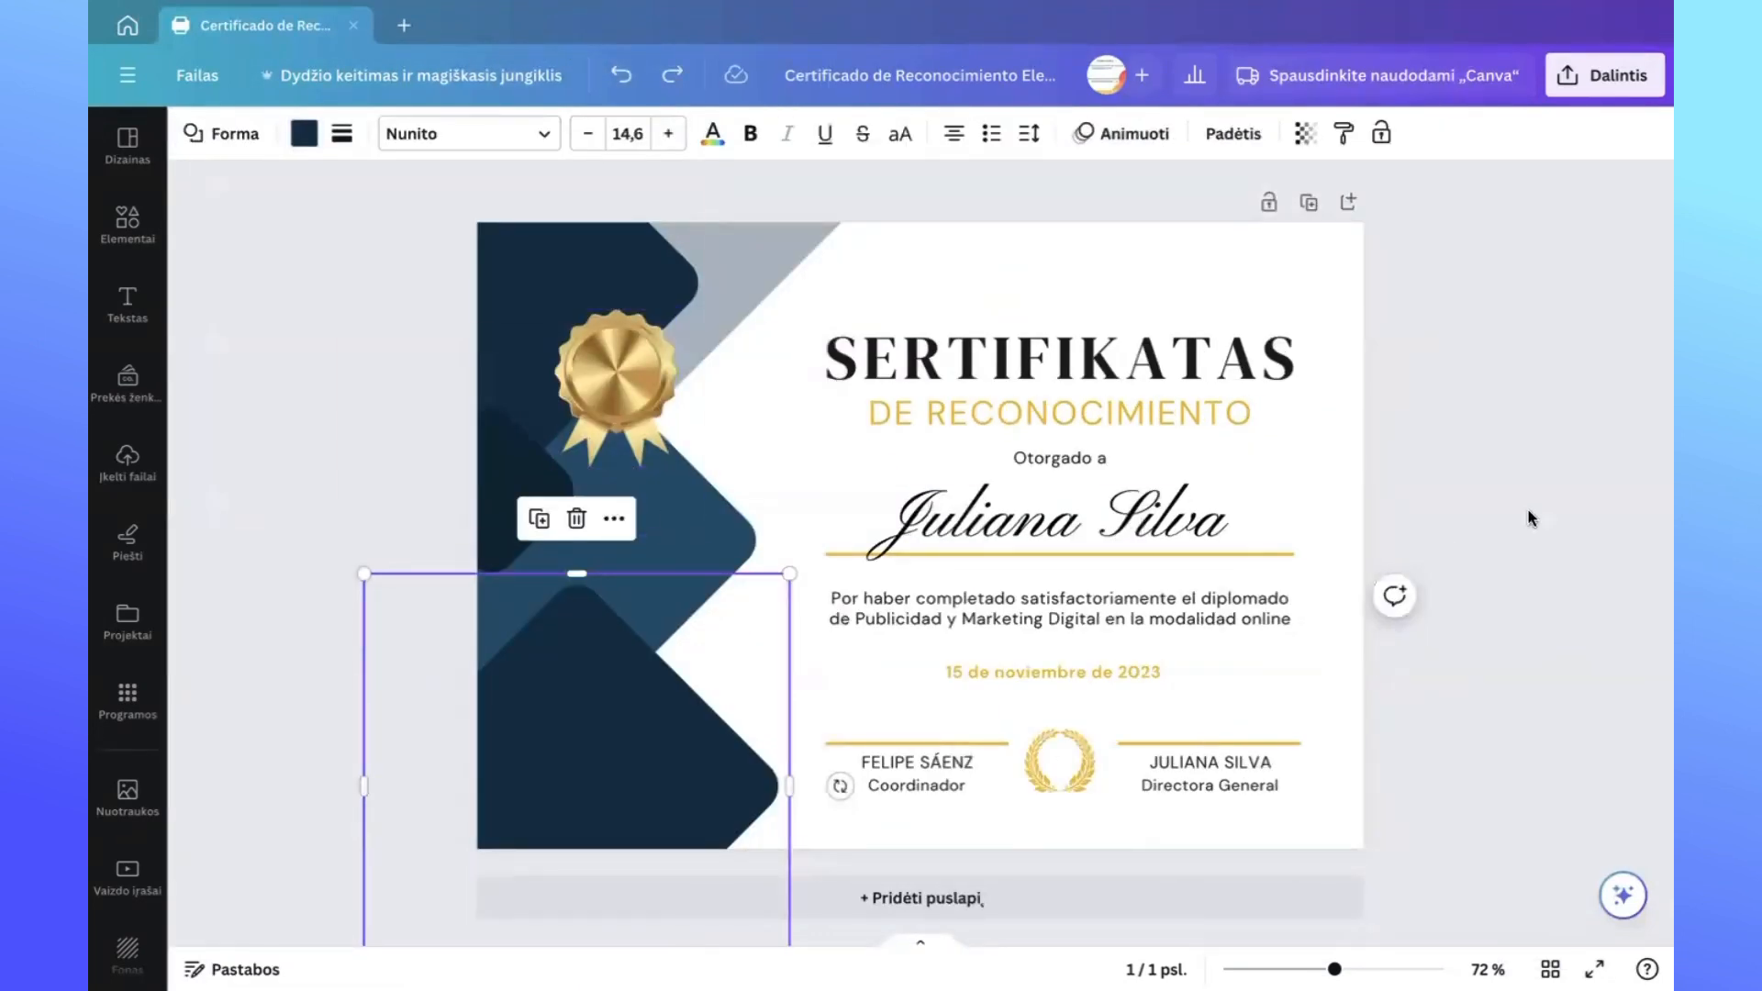
left_click(1514, 474)
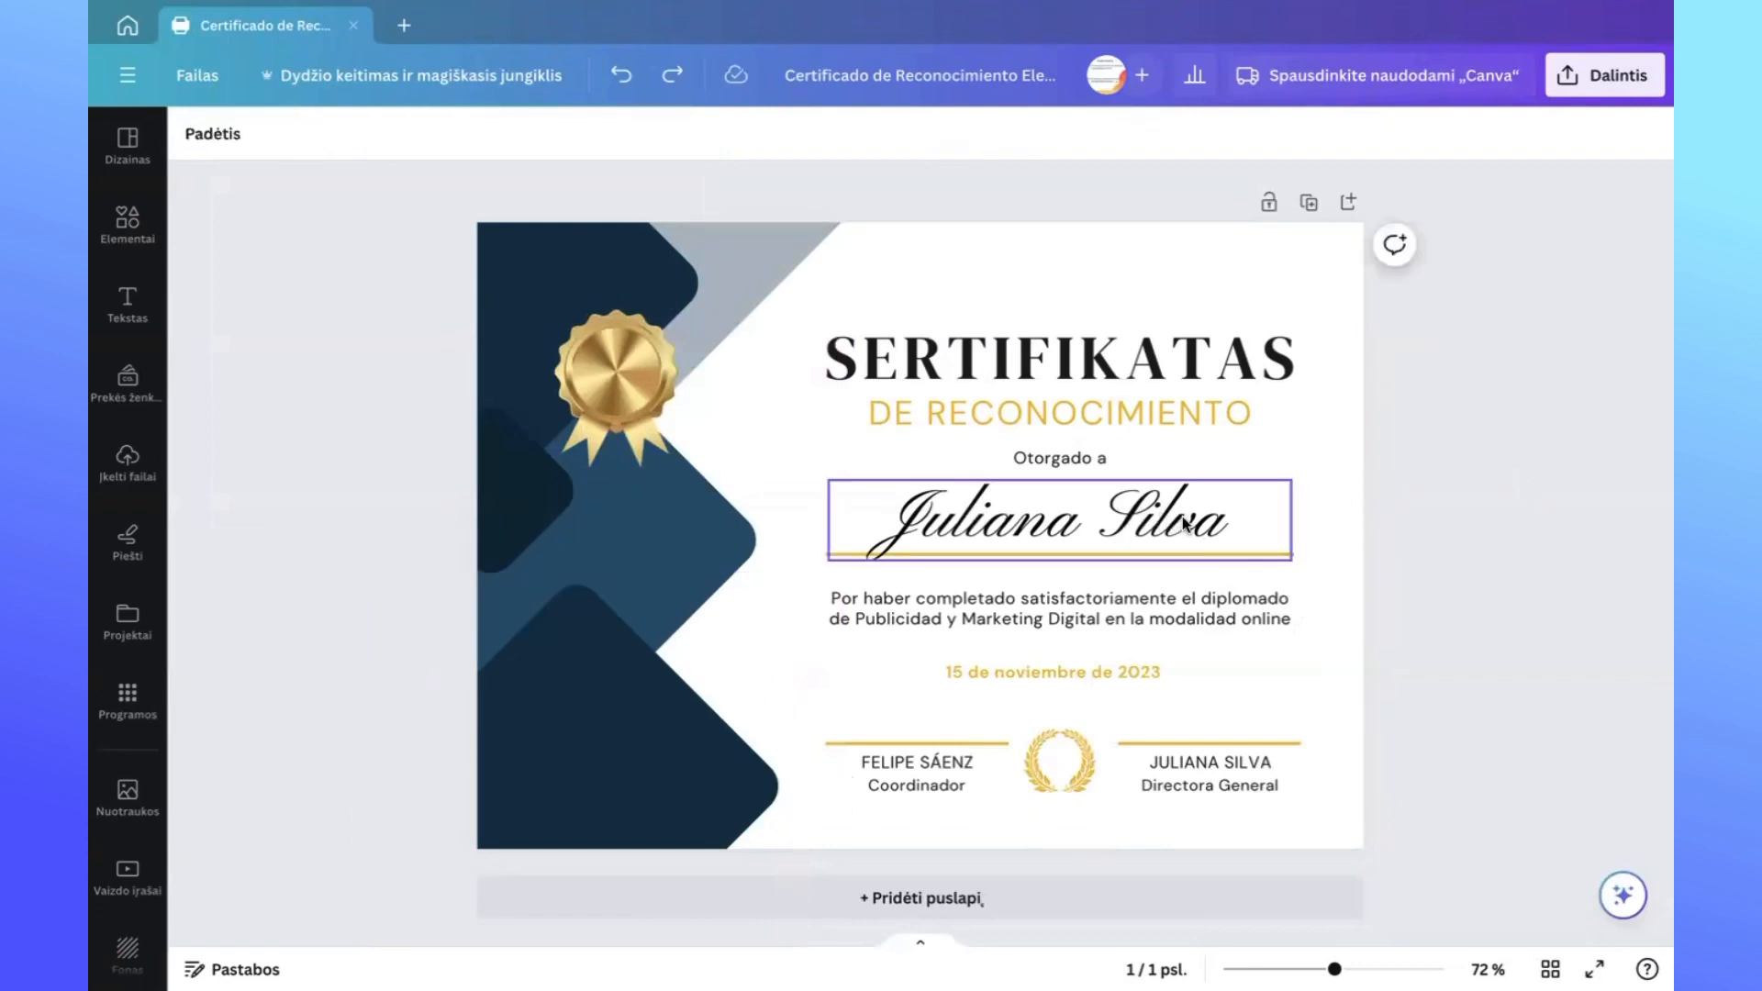
Step: Replace the recipient's name on the certificate with the placeholder "Vardas Pavarde"
left_click(1161, 519)
double_click(1237, 516)
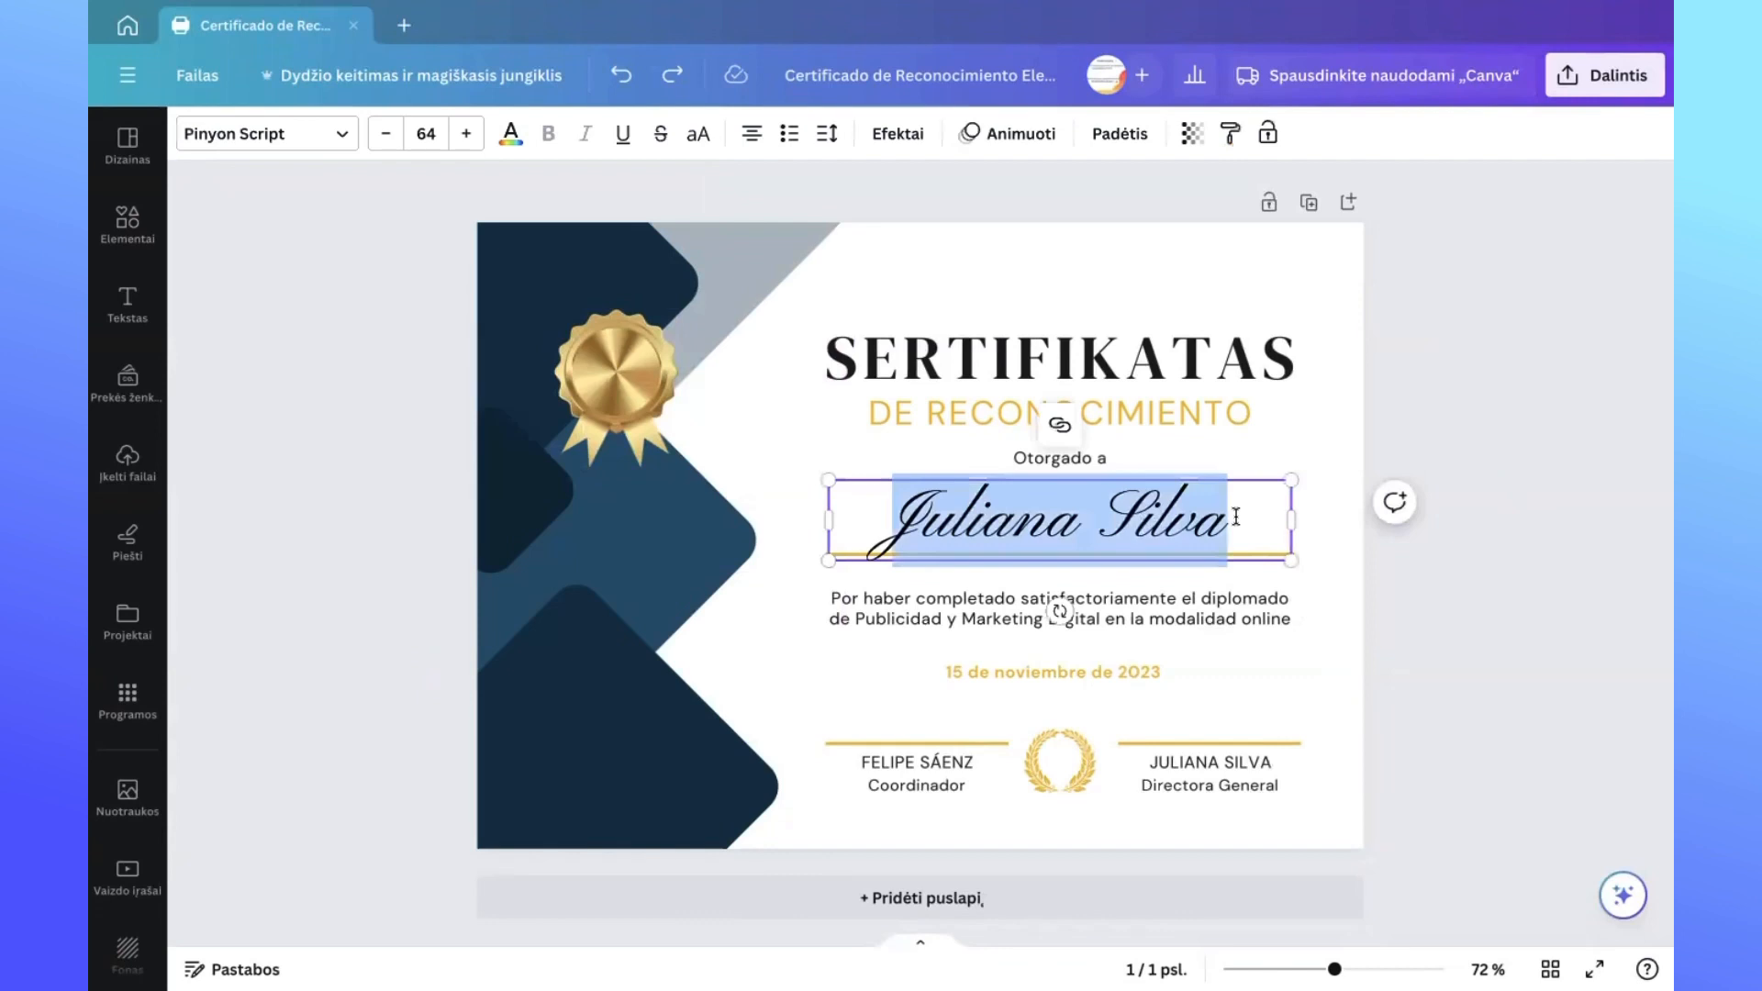
type("Vard")
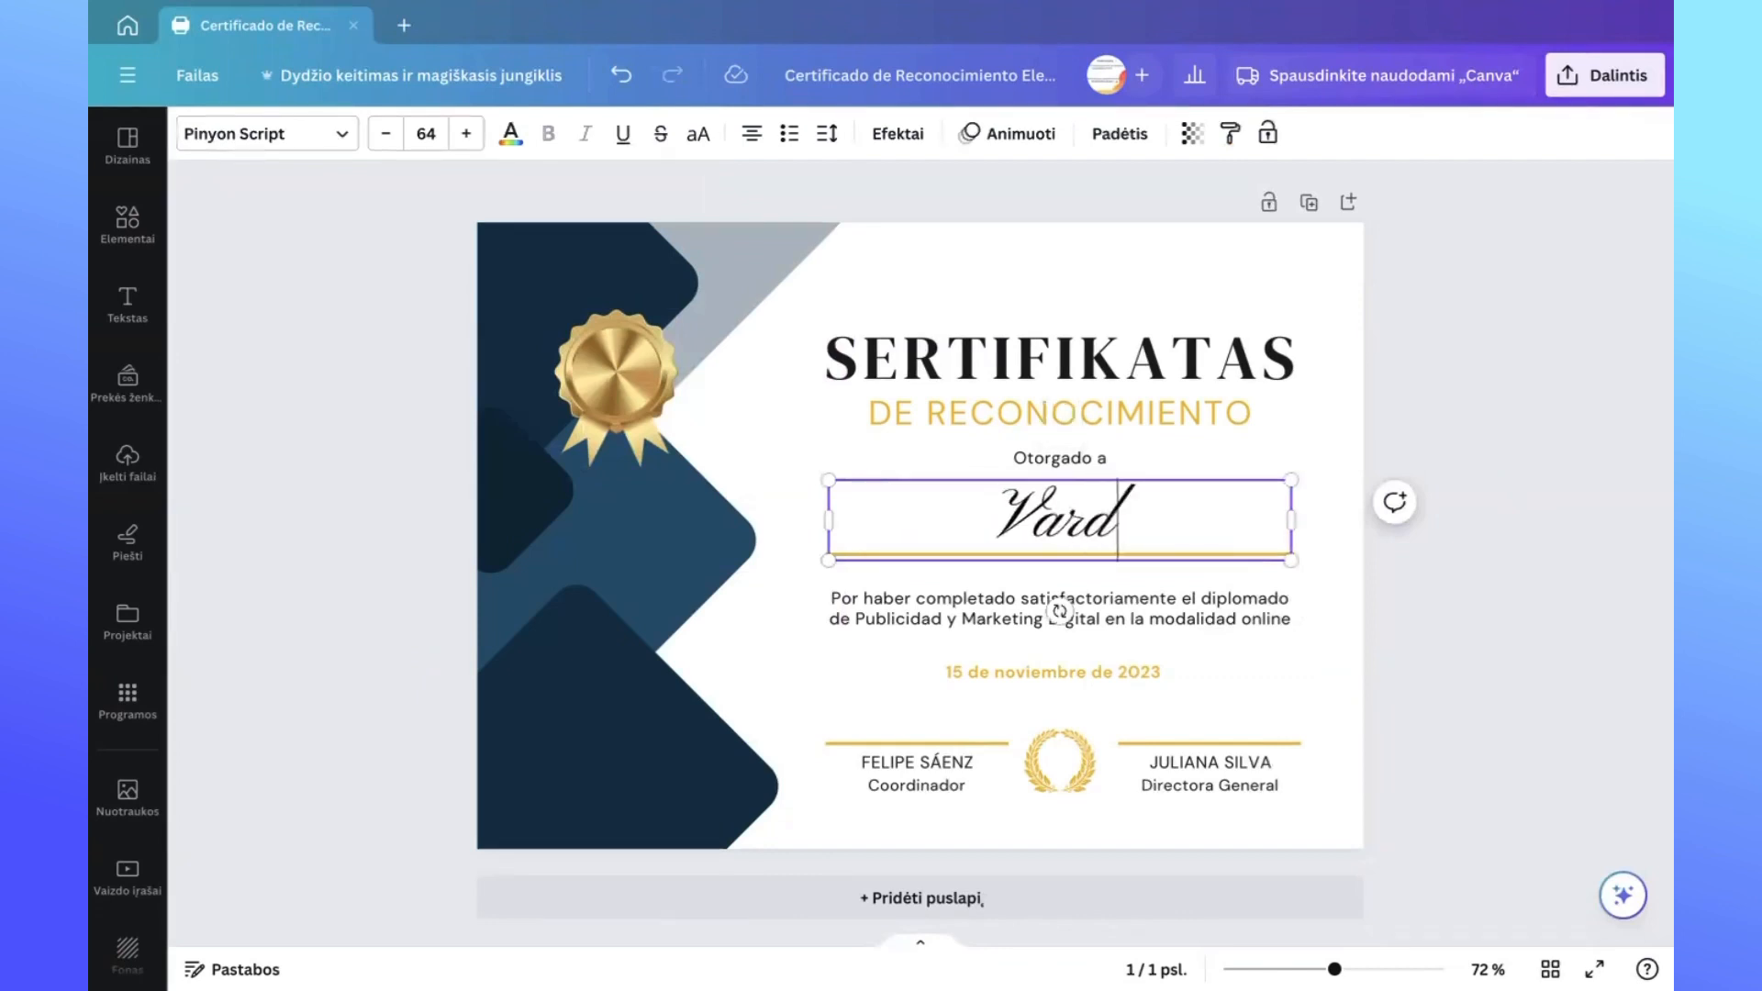
type("as Pa")
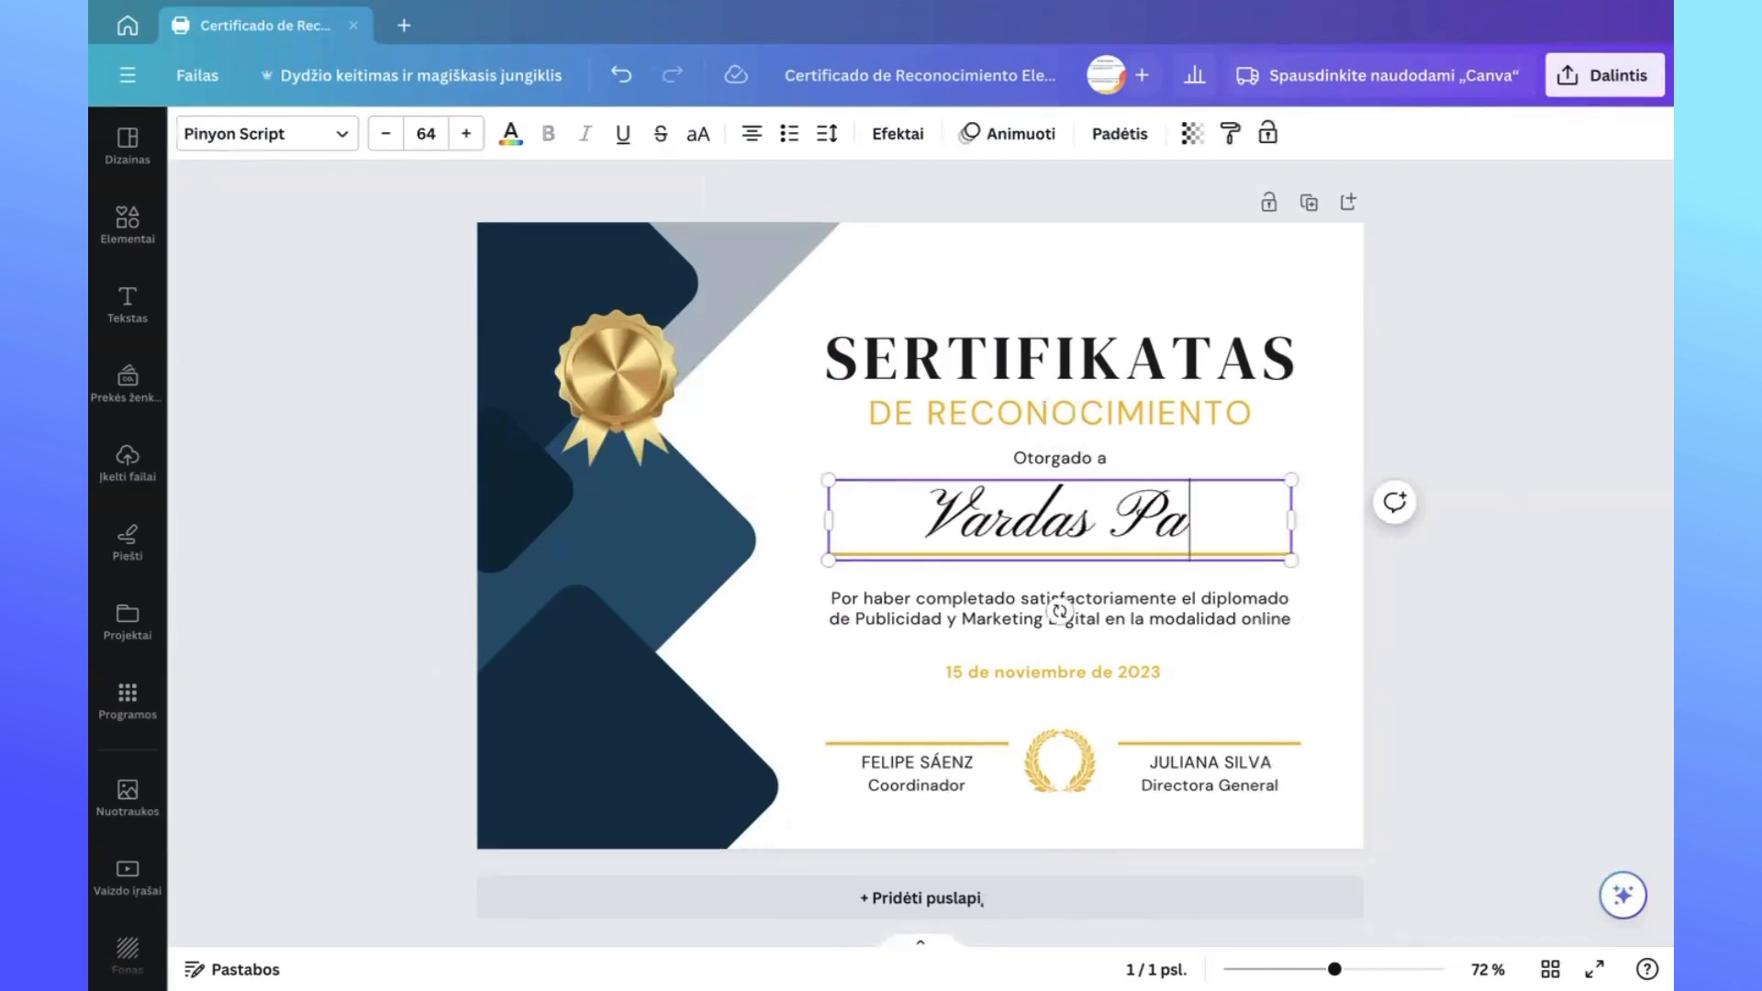
type("varde")
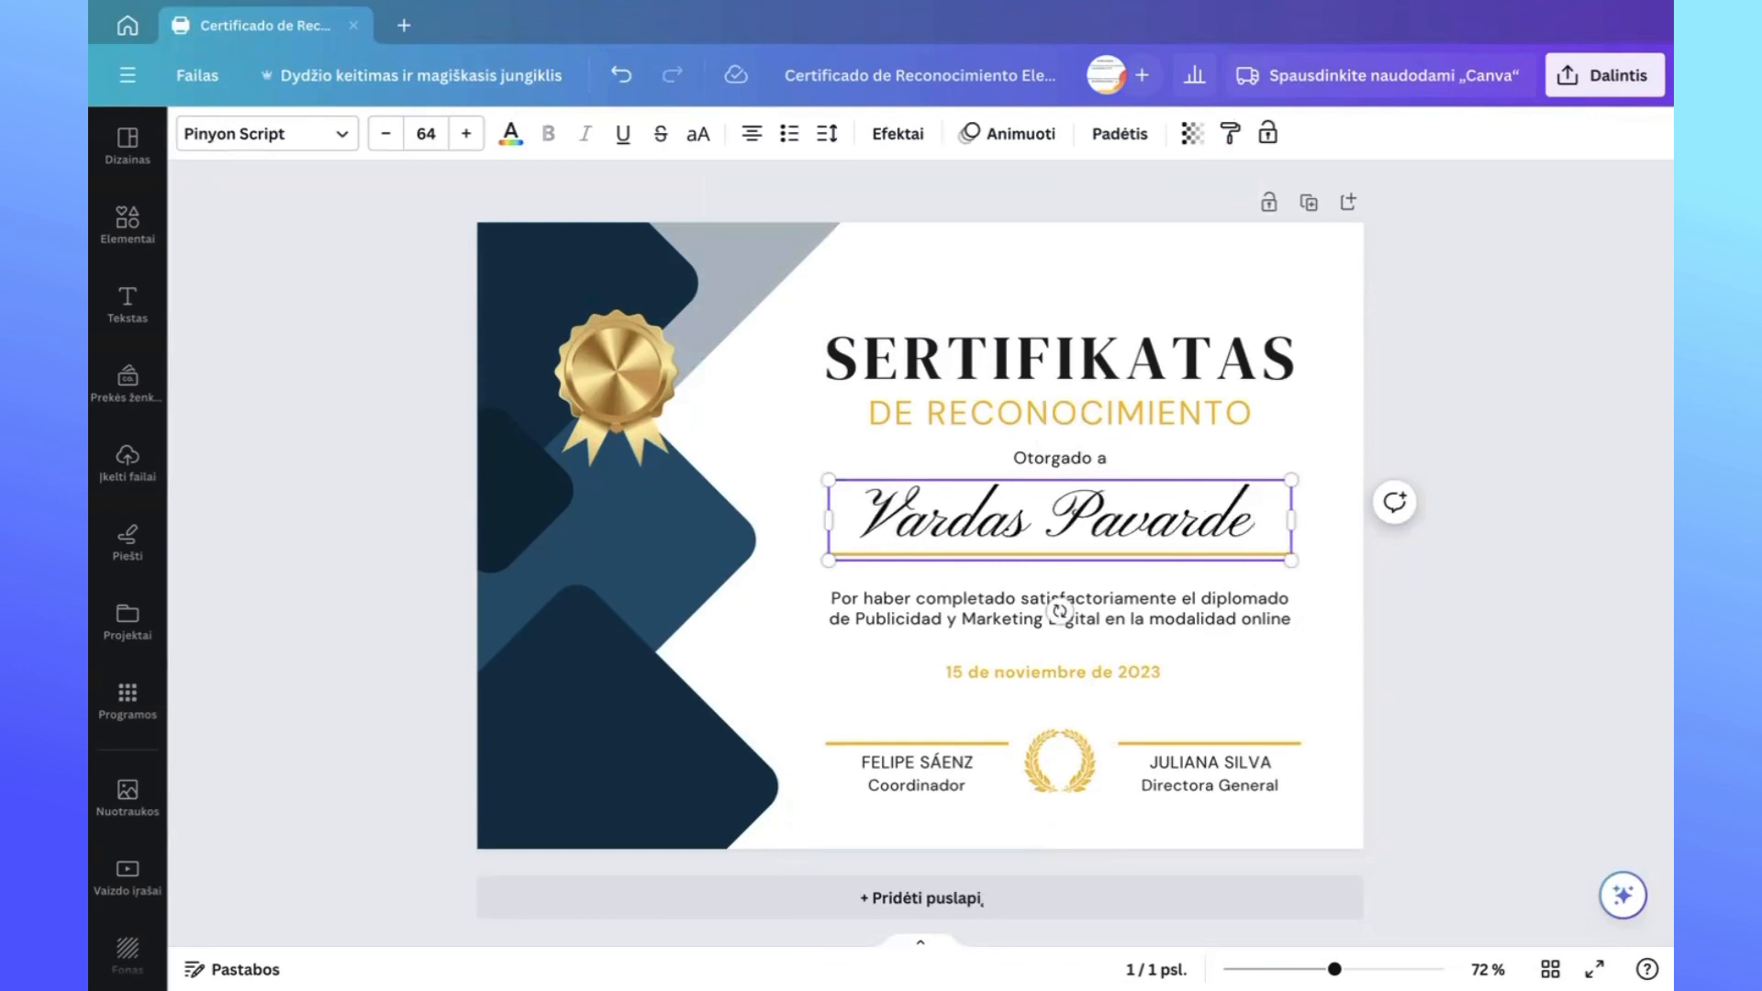
left_click(1452, 591)
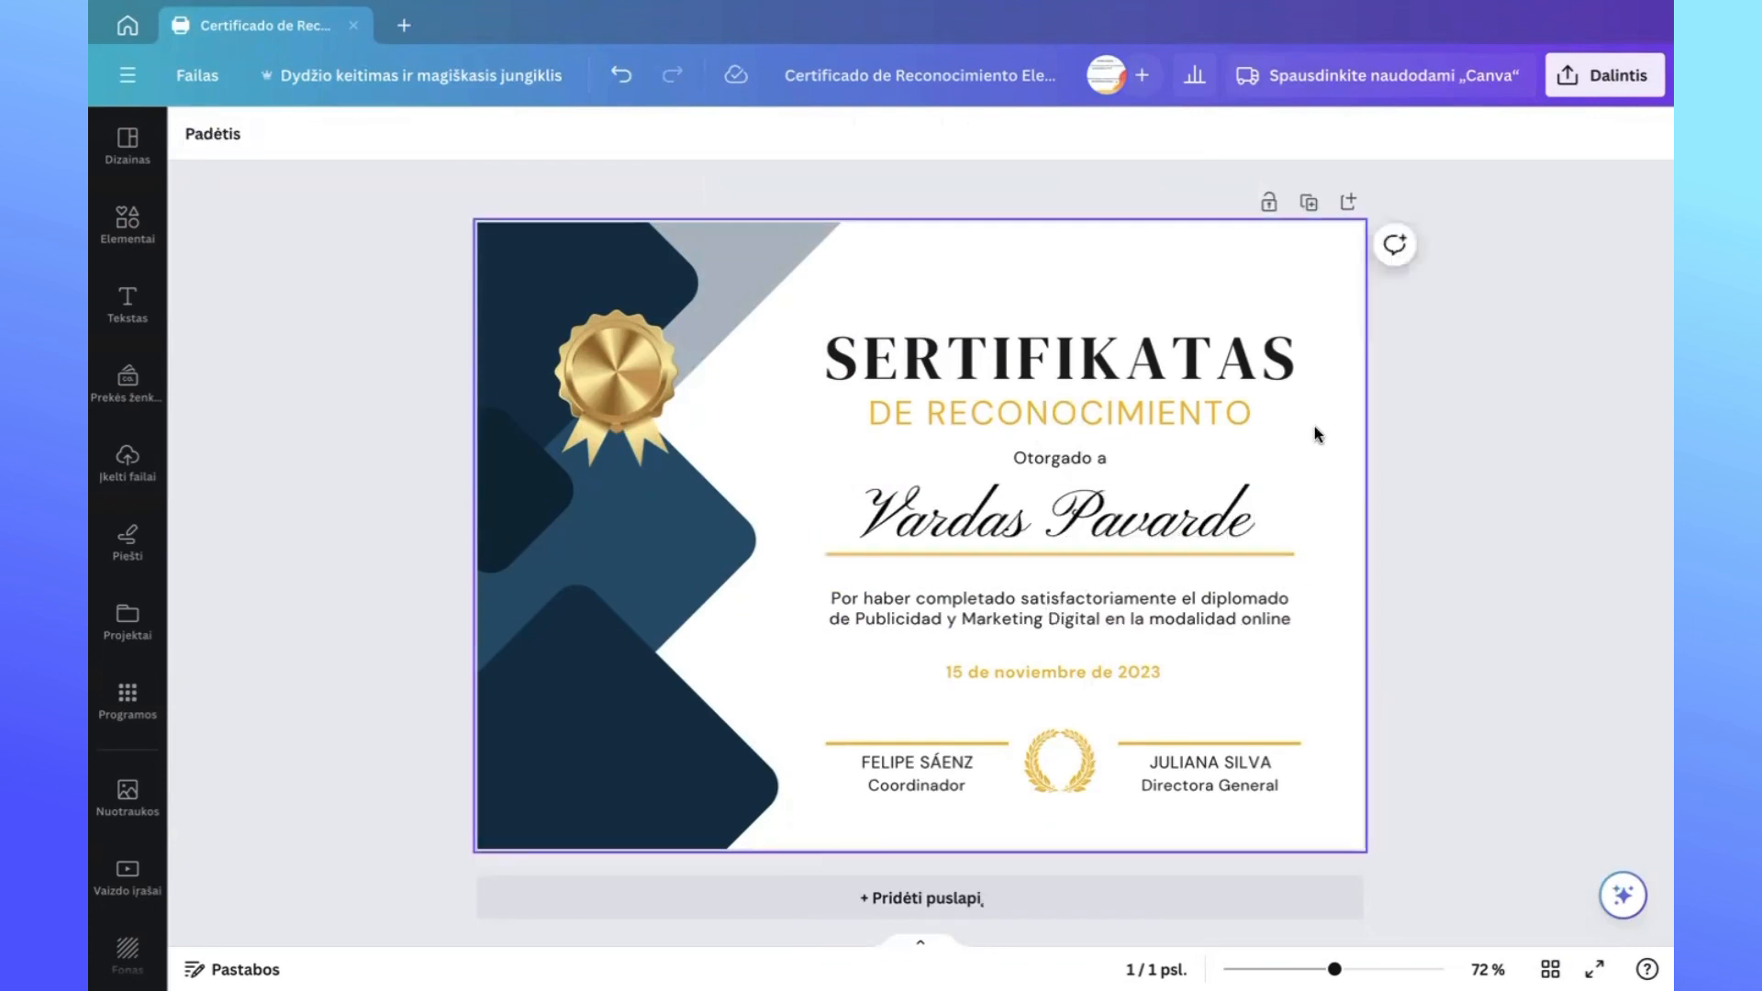
Step: Look at the certificate's download options, including file type and size, and close them without downloading
left_click(1615, 80)
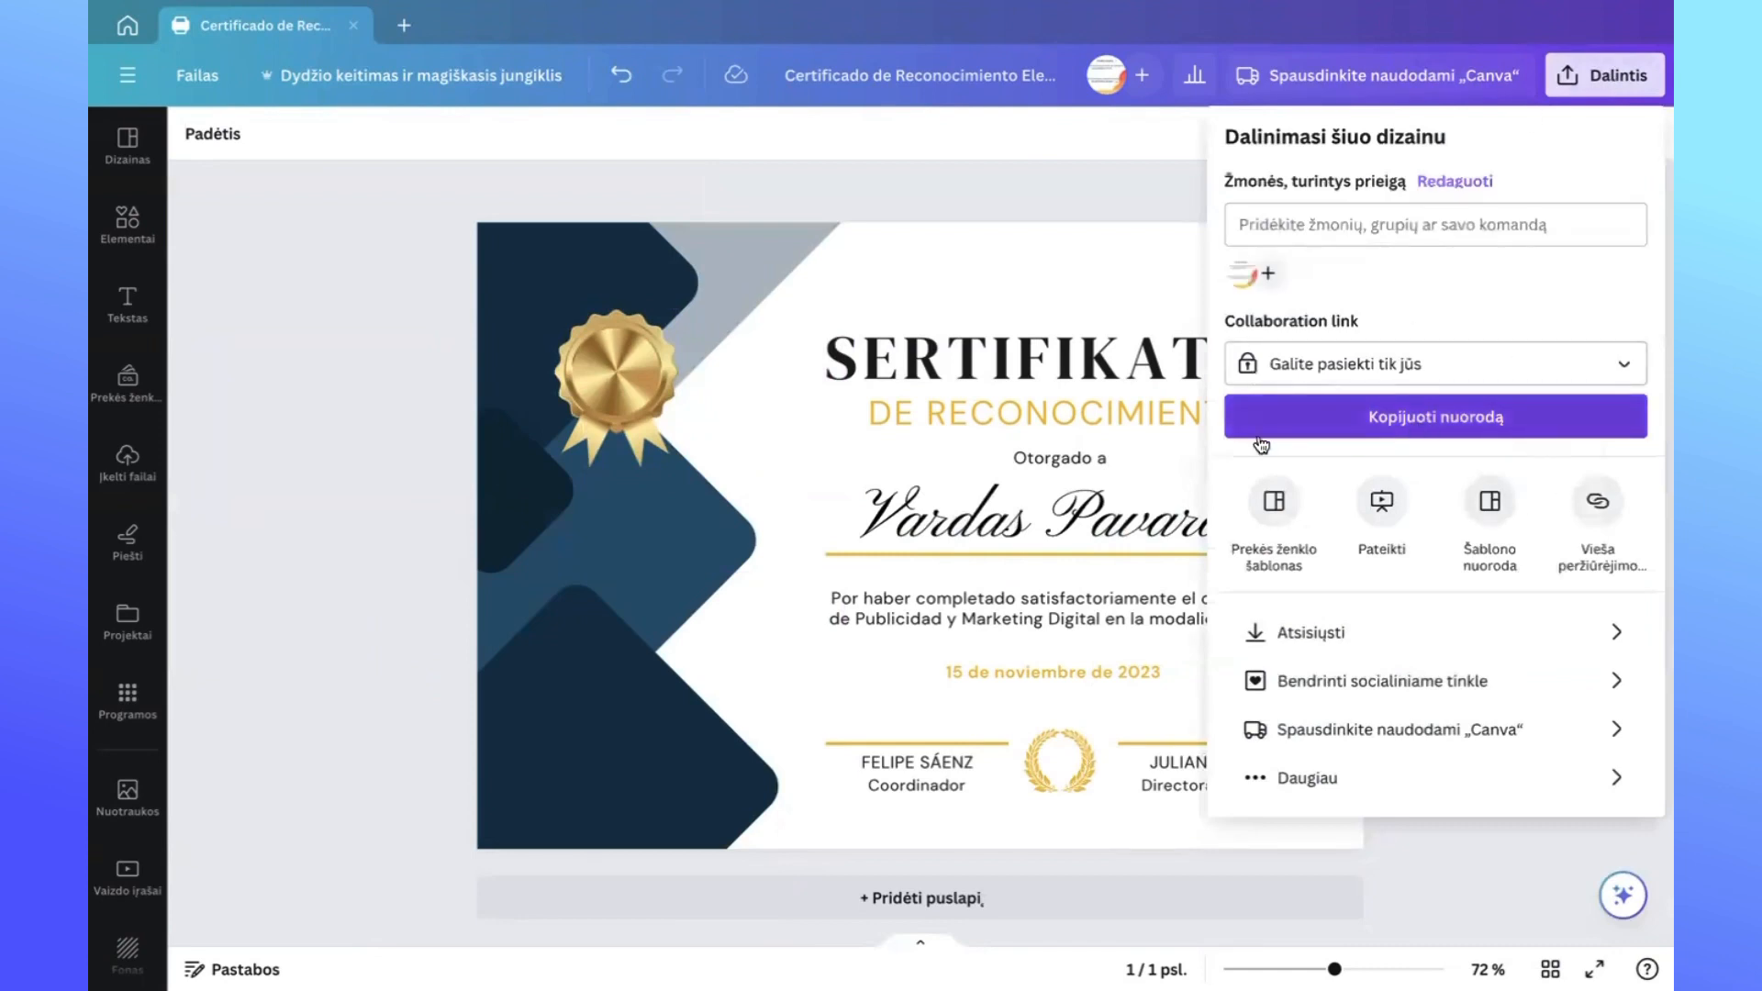
left_click(1285, 633)
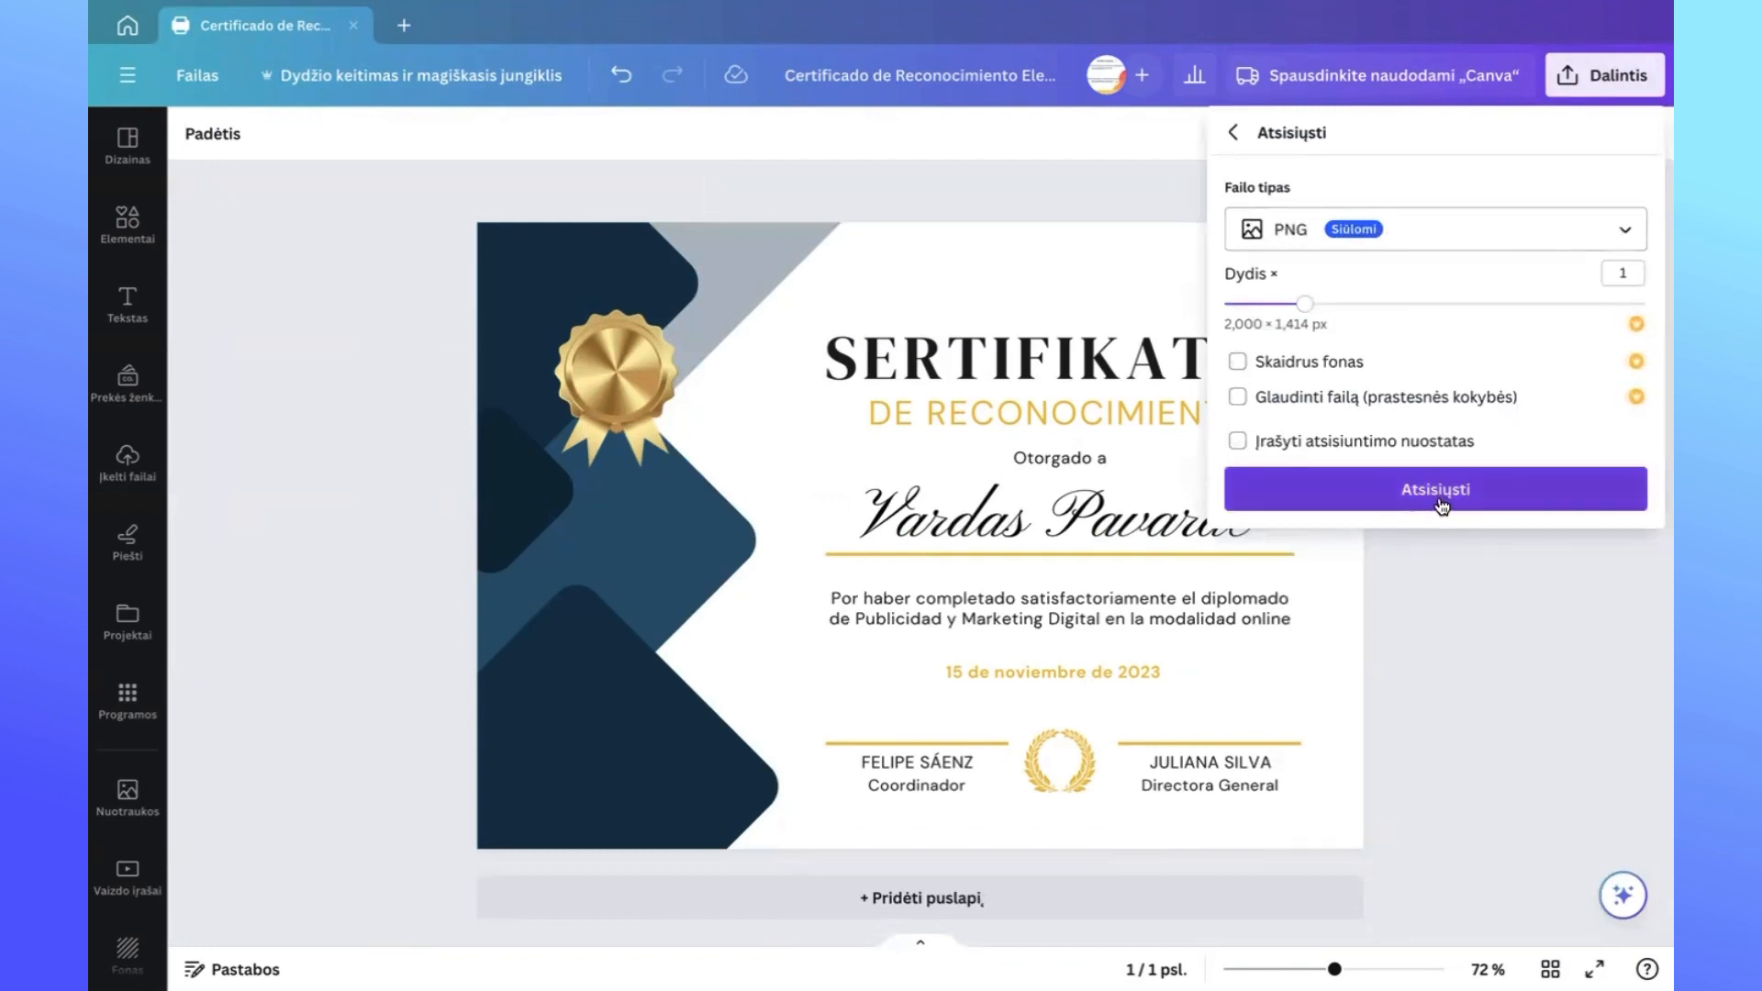
left_click(1437, 652)
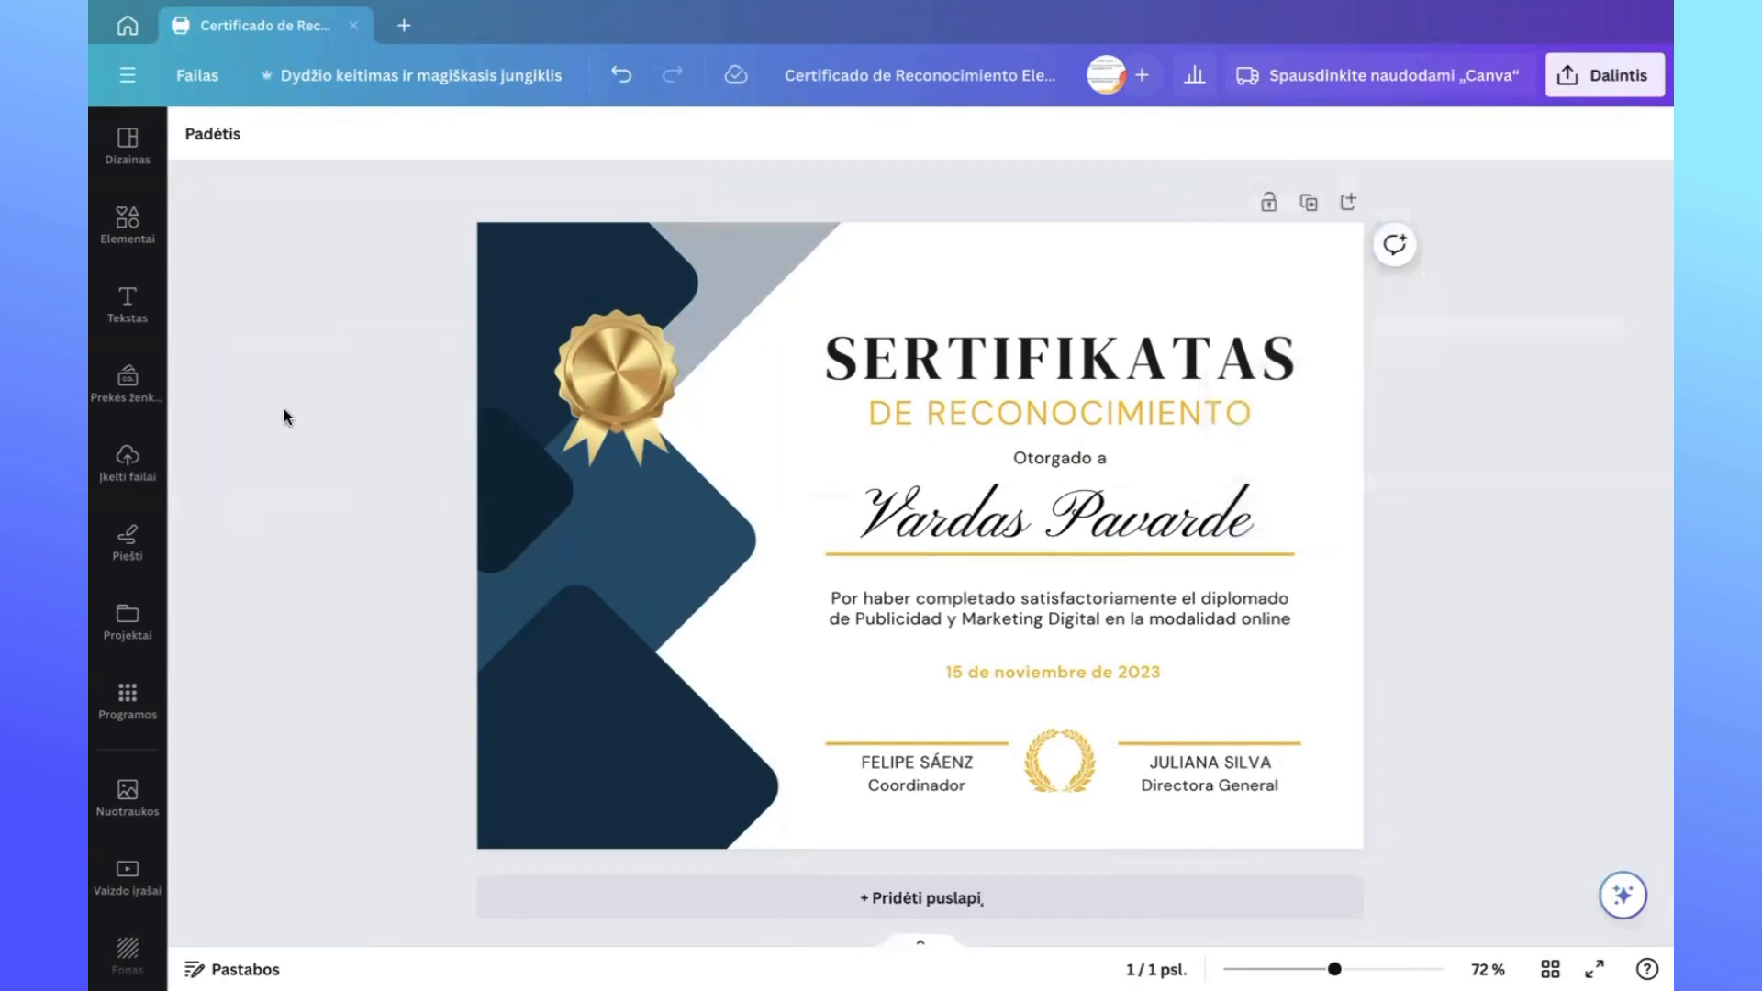
Step: Add a second page and apply the "White and Gold Certificate of Appreciation" template to it
left_click(947, 907)
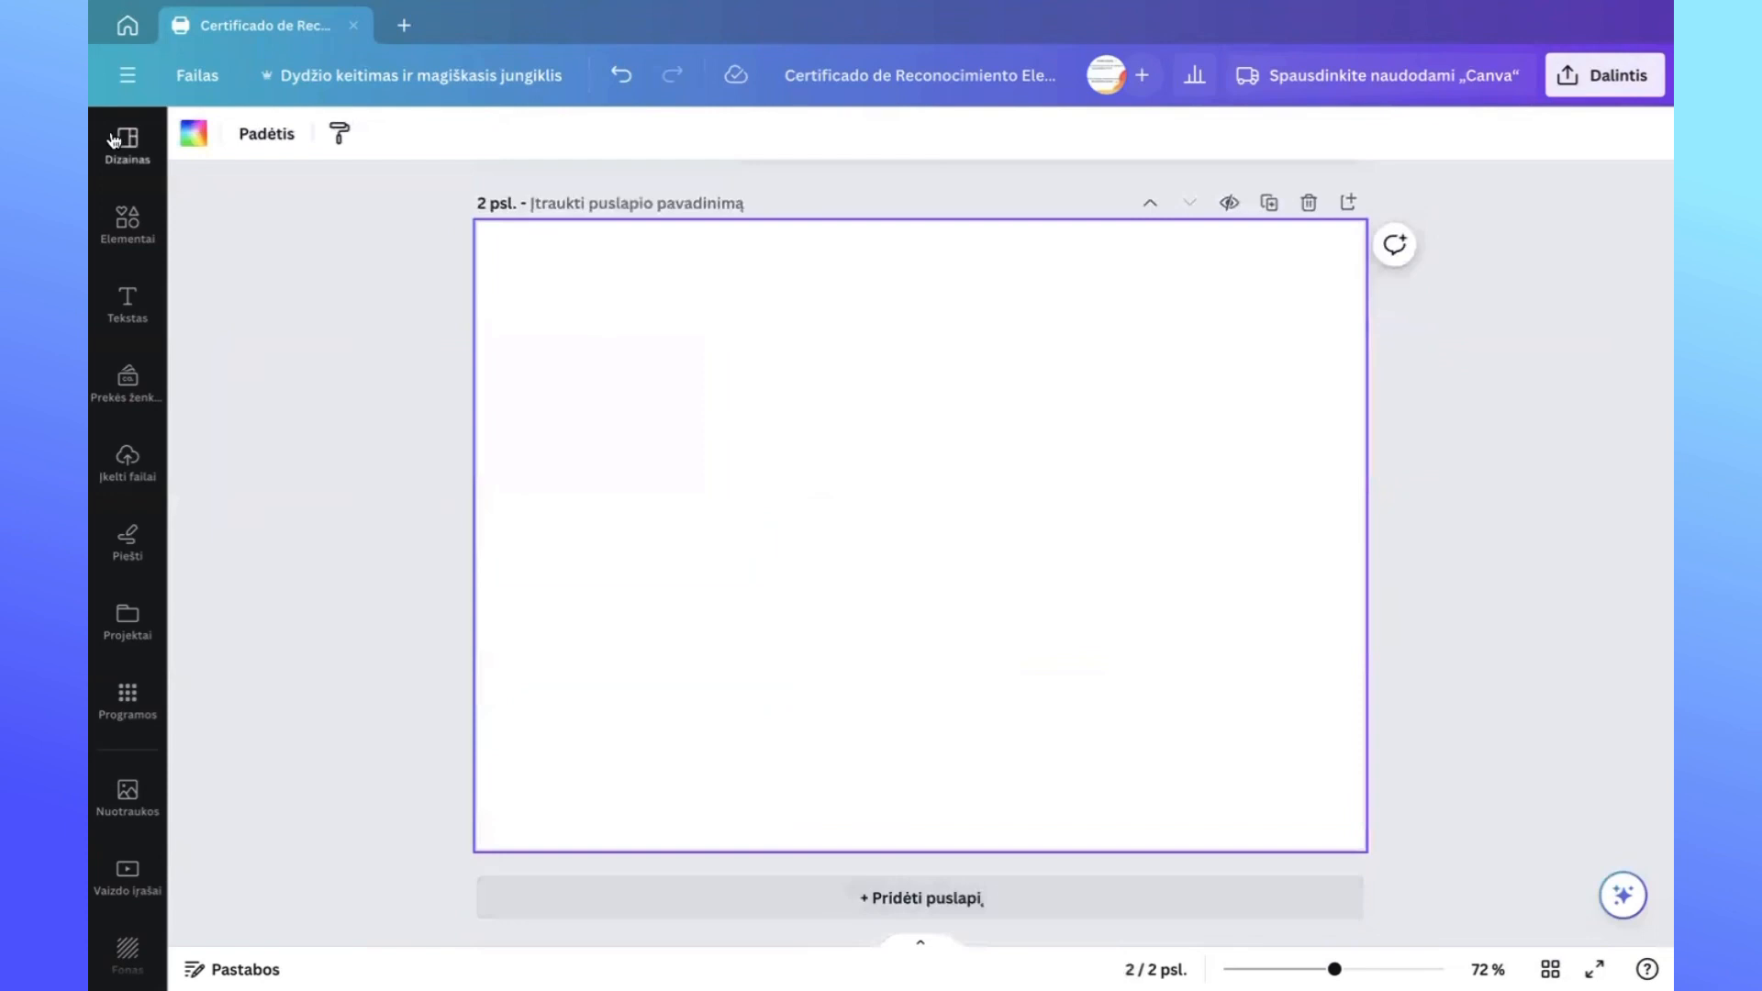
left_click(114, 139)
scroll(290, 598, "down", 5)
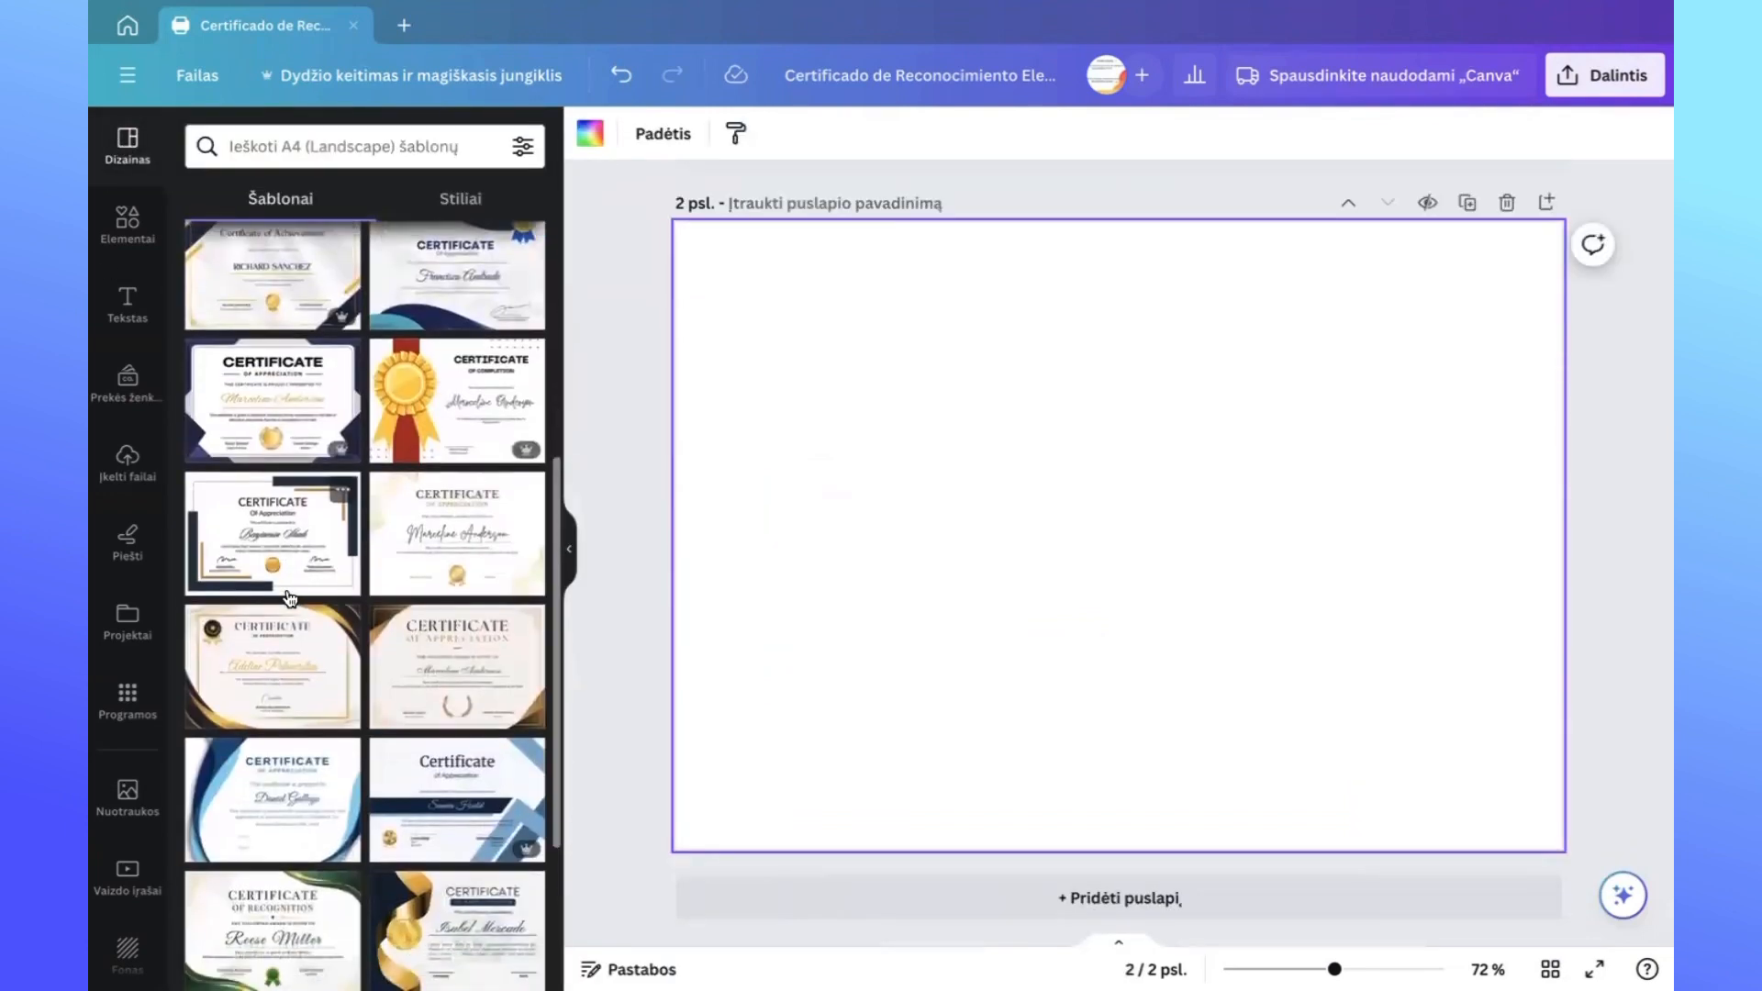
scroll(286, 592, "down", 2)
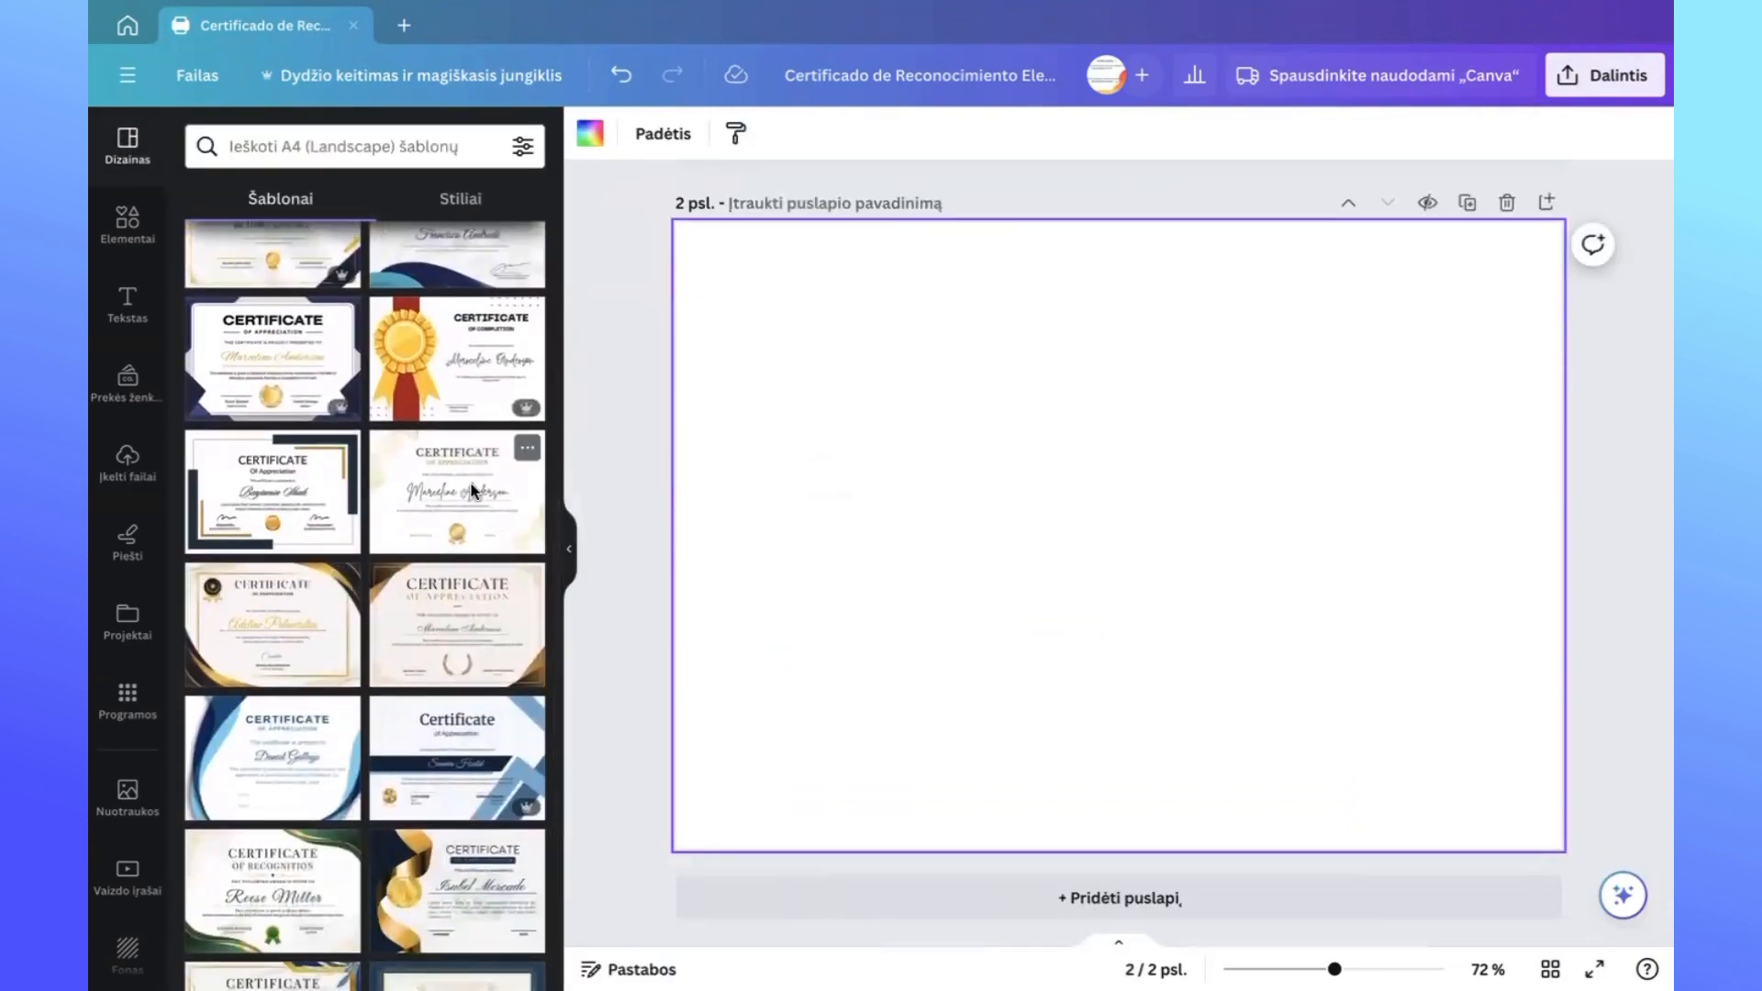
left_click(473, 491)
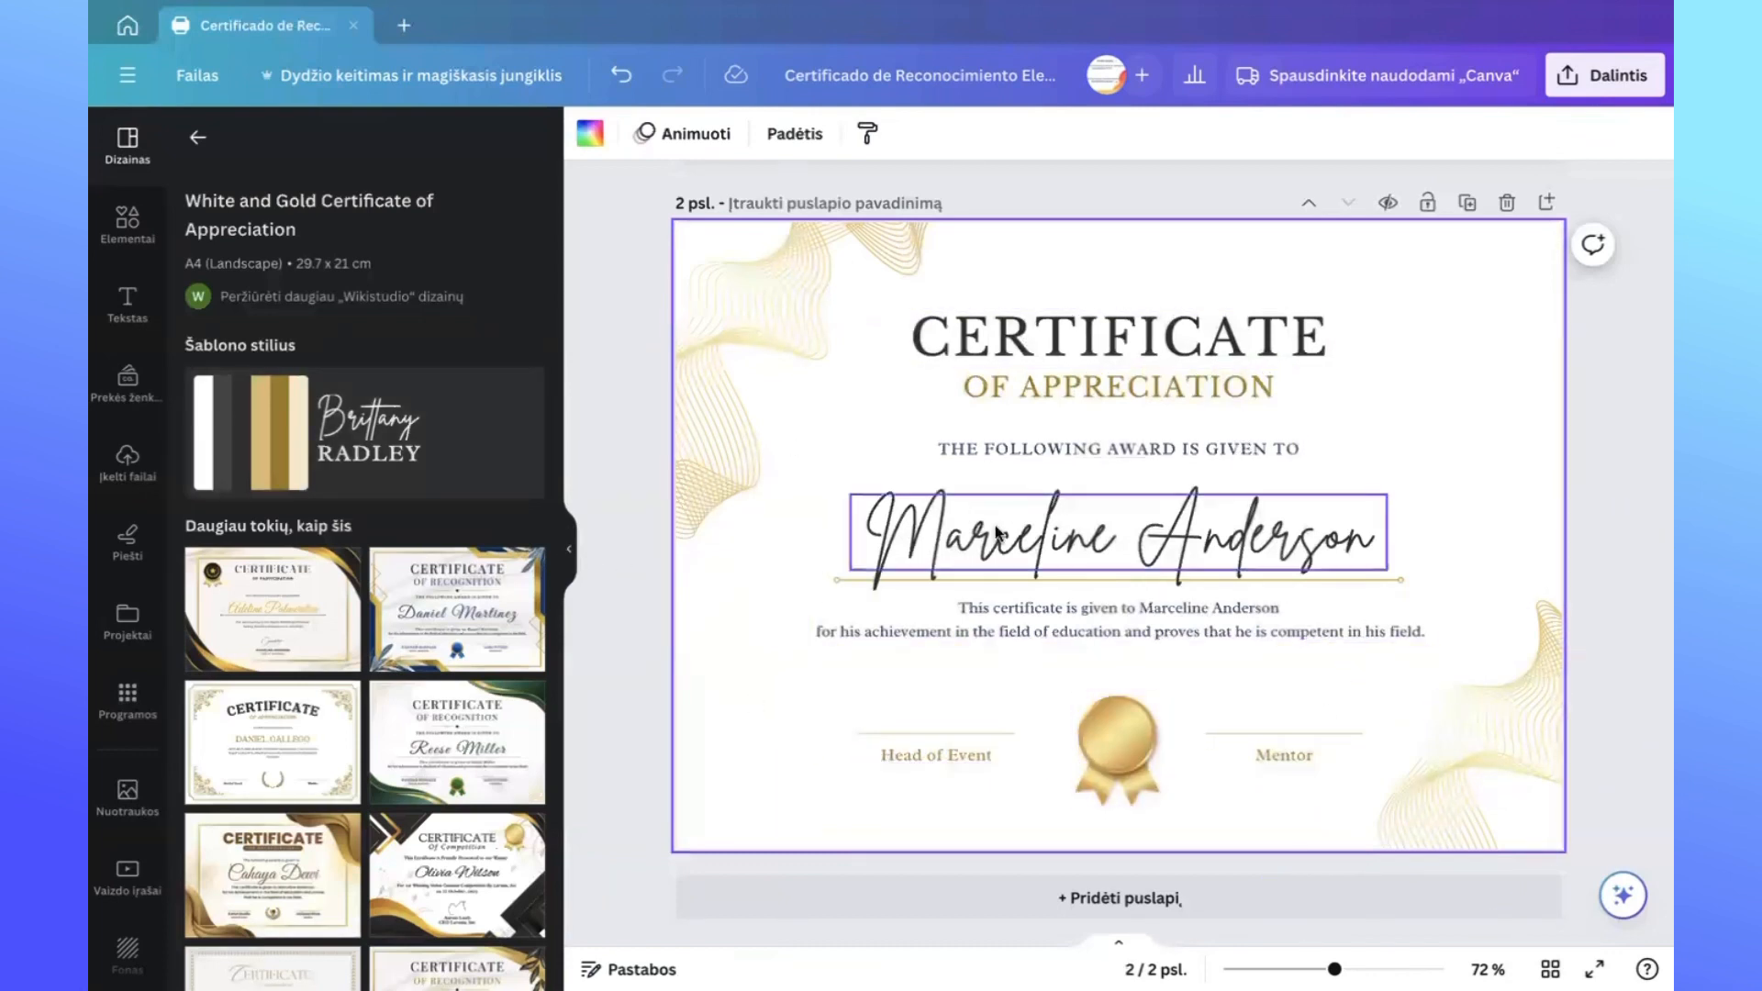
Step: Add the similar template "Black and Gold Luxury Achievement Certificate" as a third page
scroll(362, 836, "down", 5)
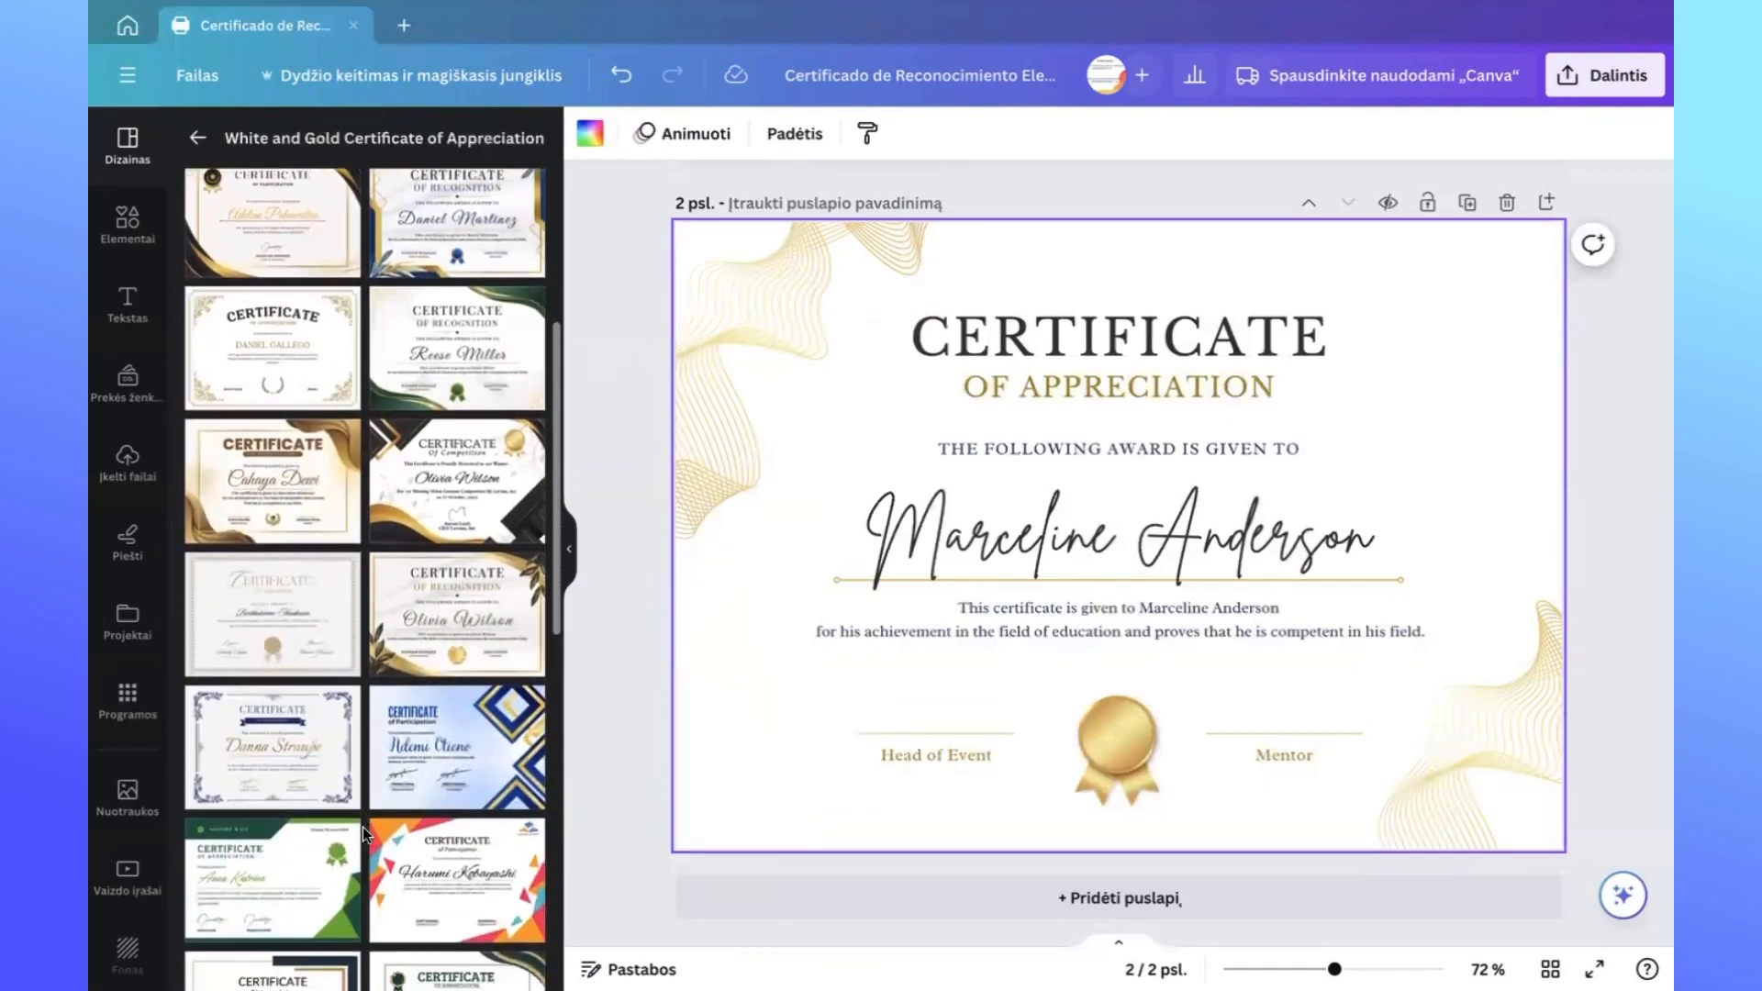
scroll(362, 828, "down", 3)
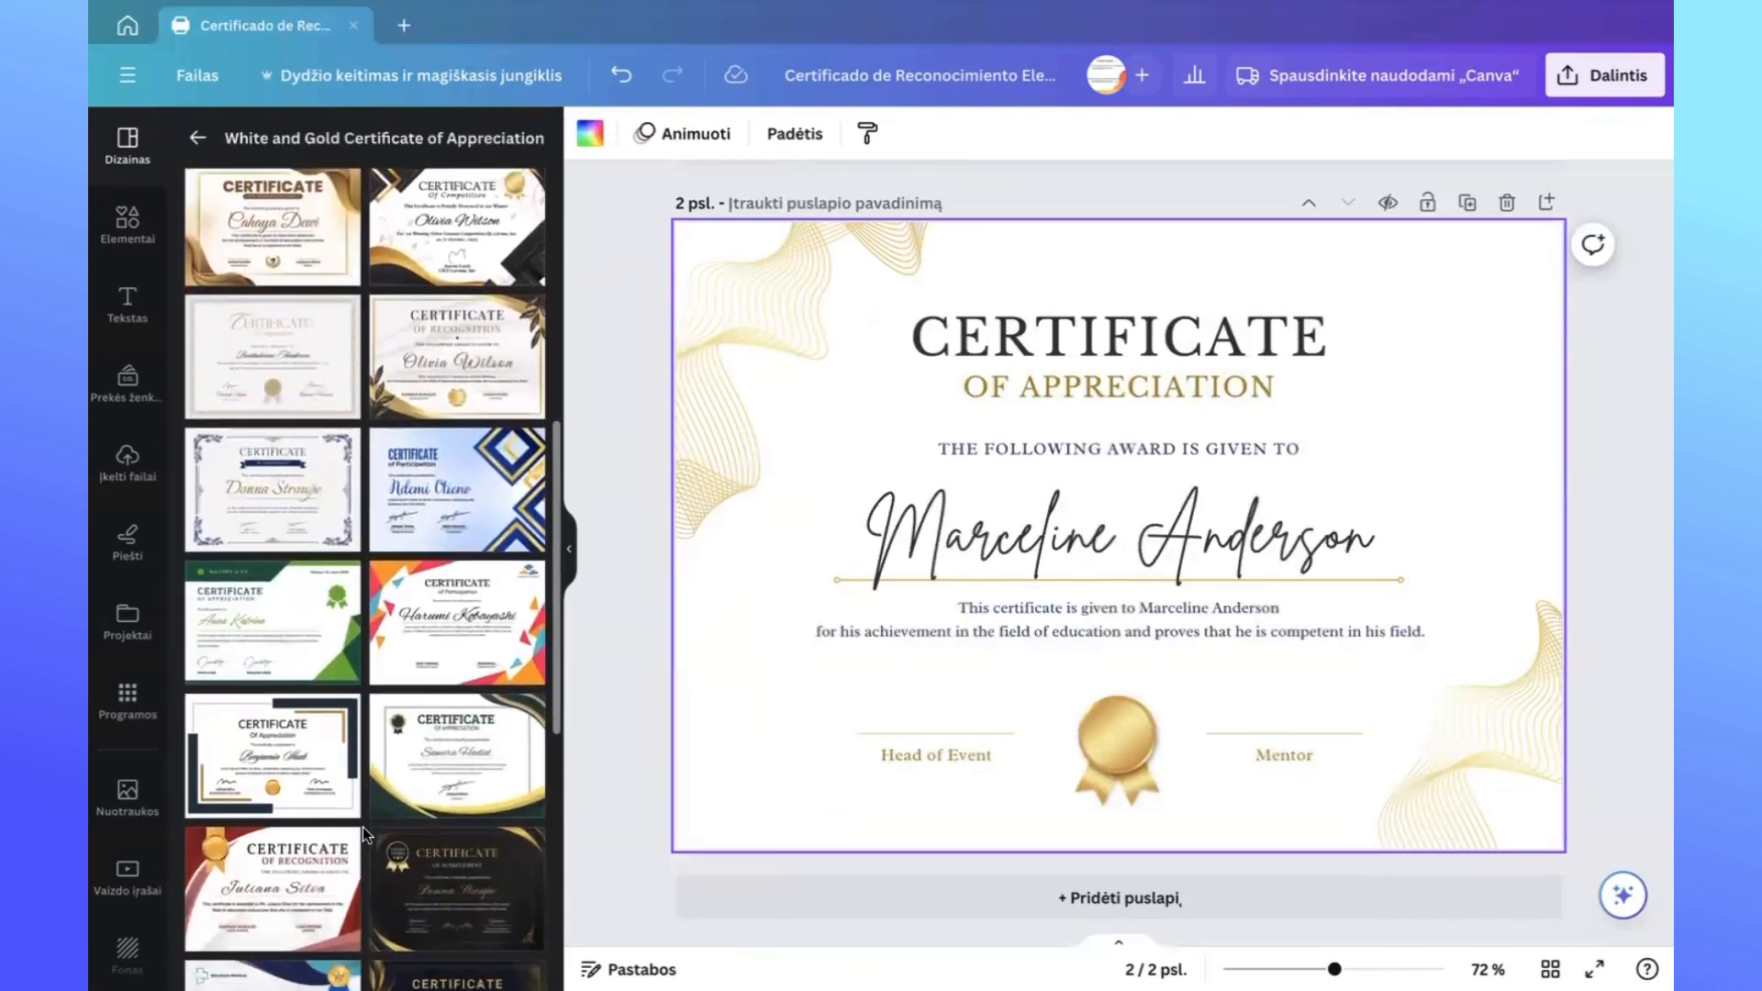
scroll(361, 828, "down", 3)
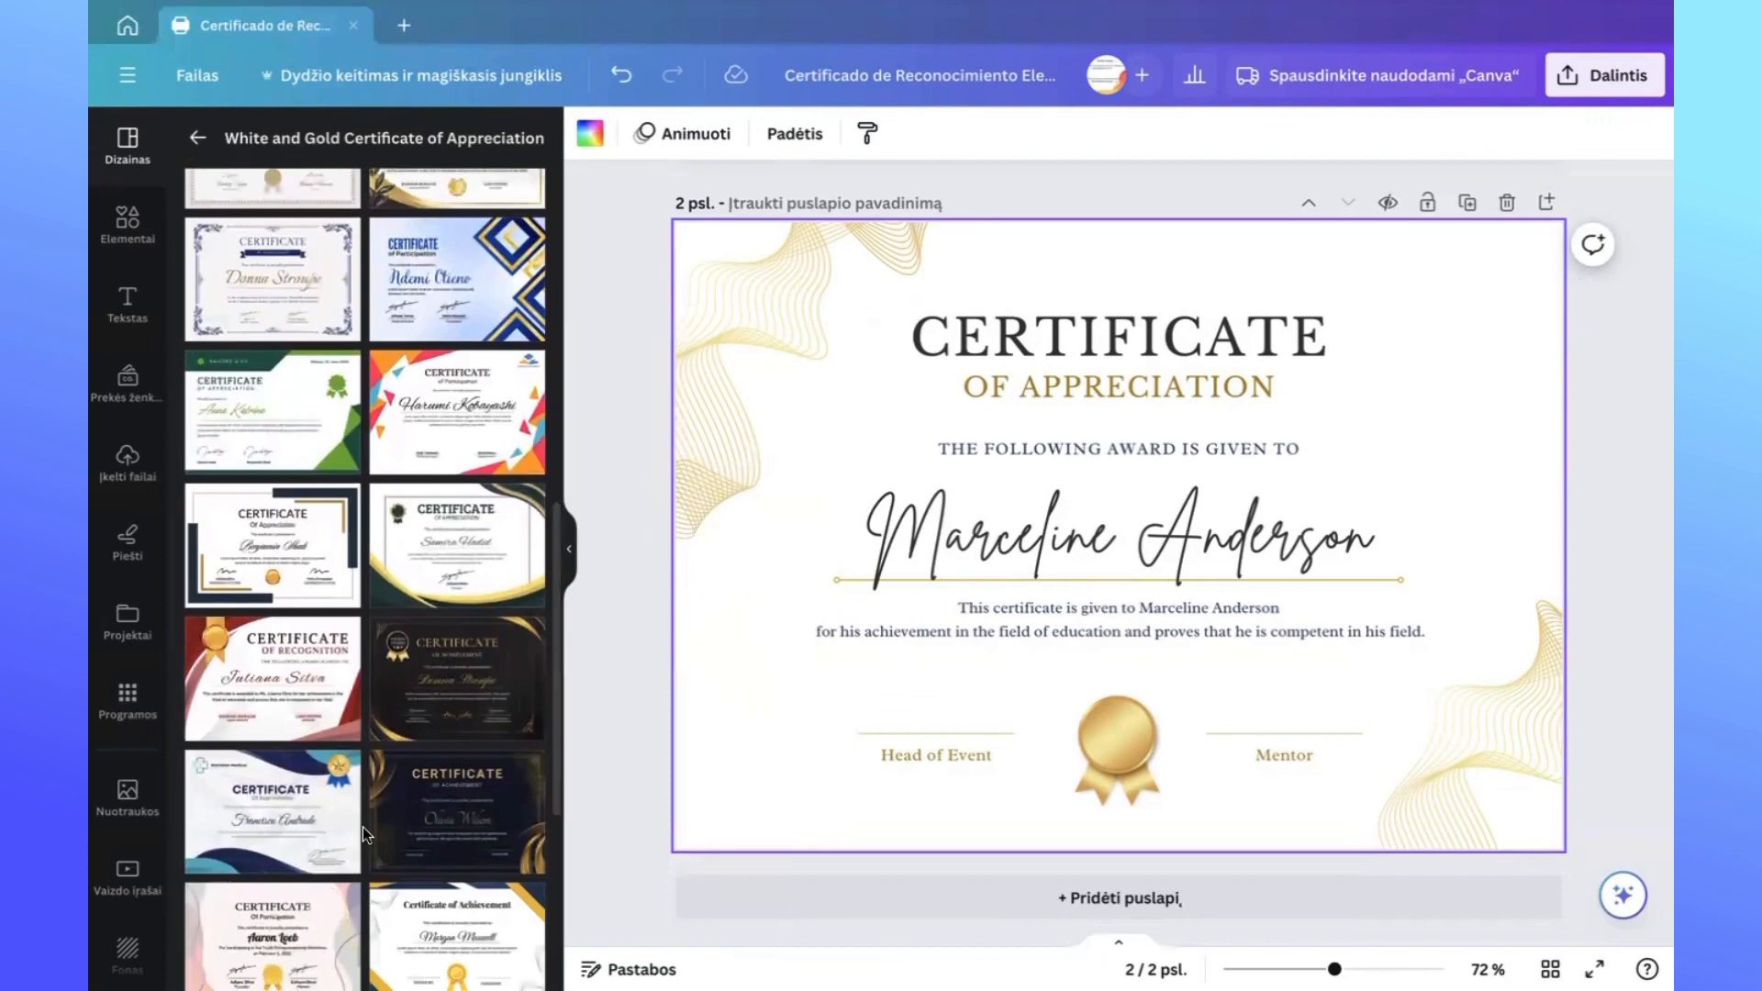
left_click(464, 689)
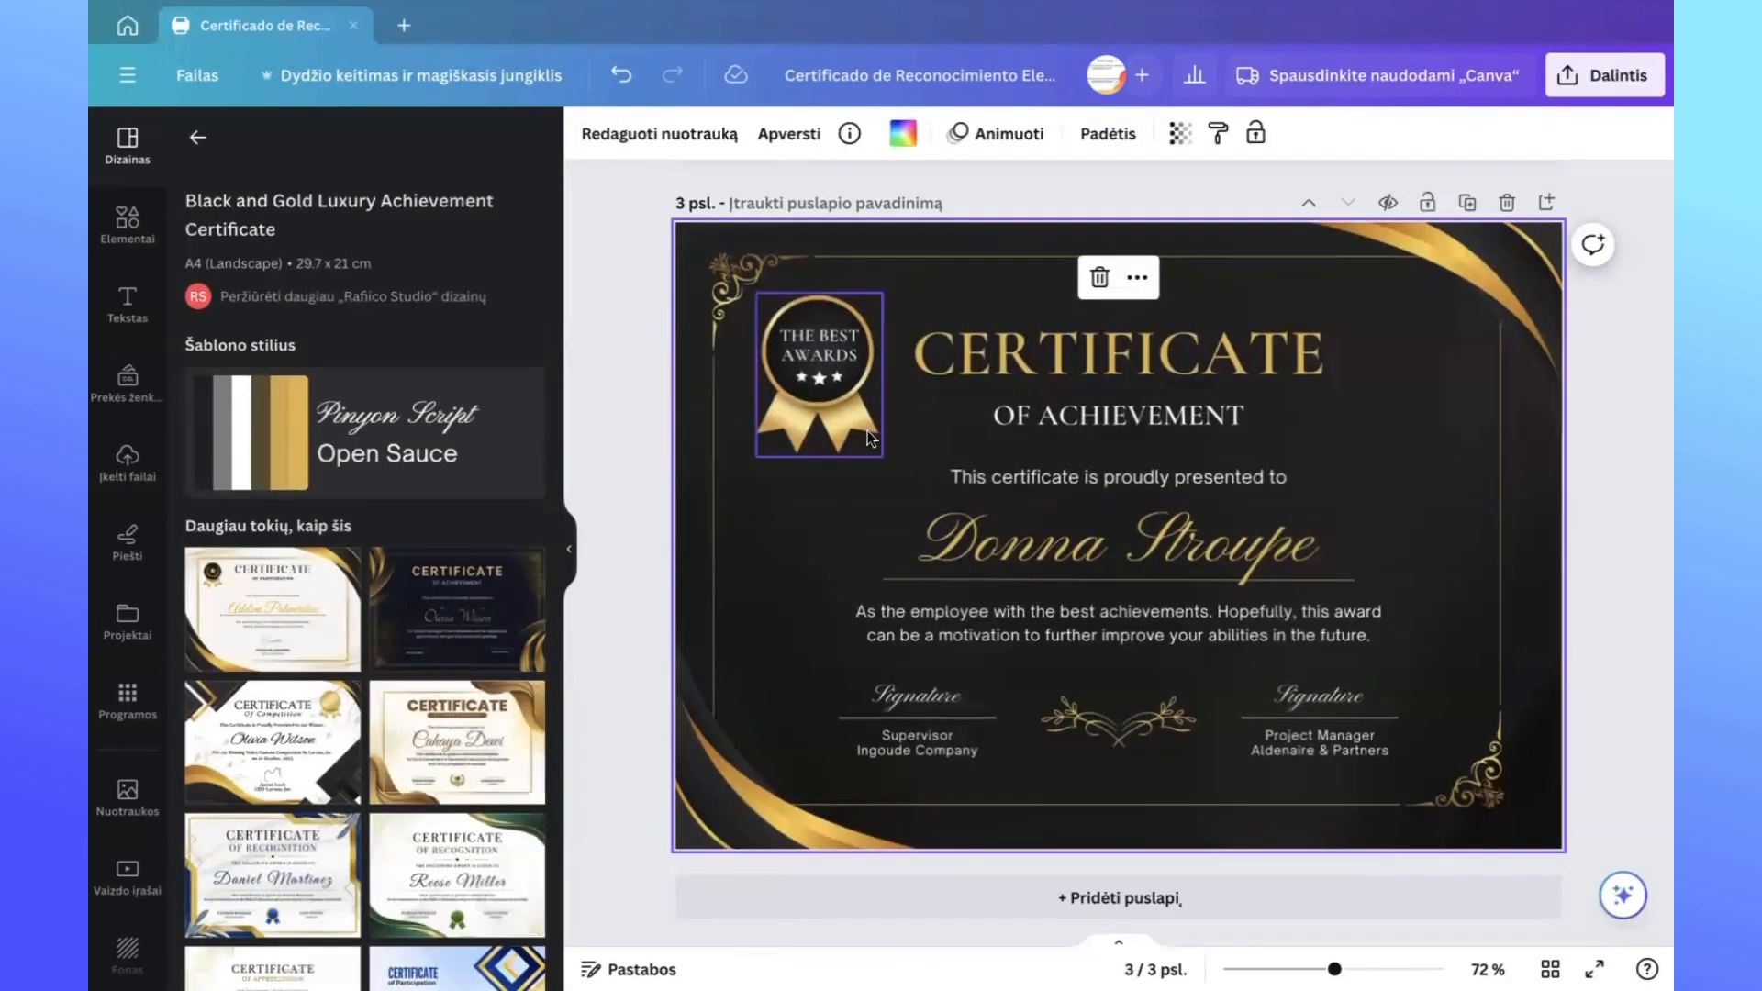
left_click(615, 781)
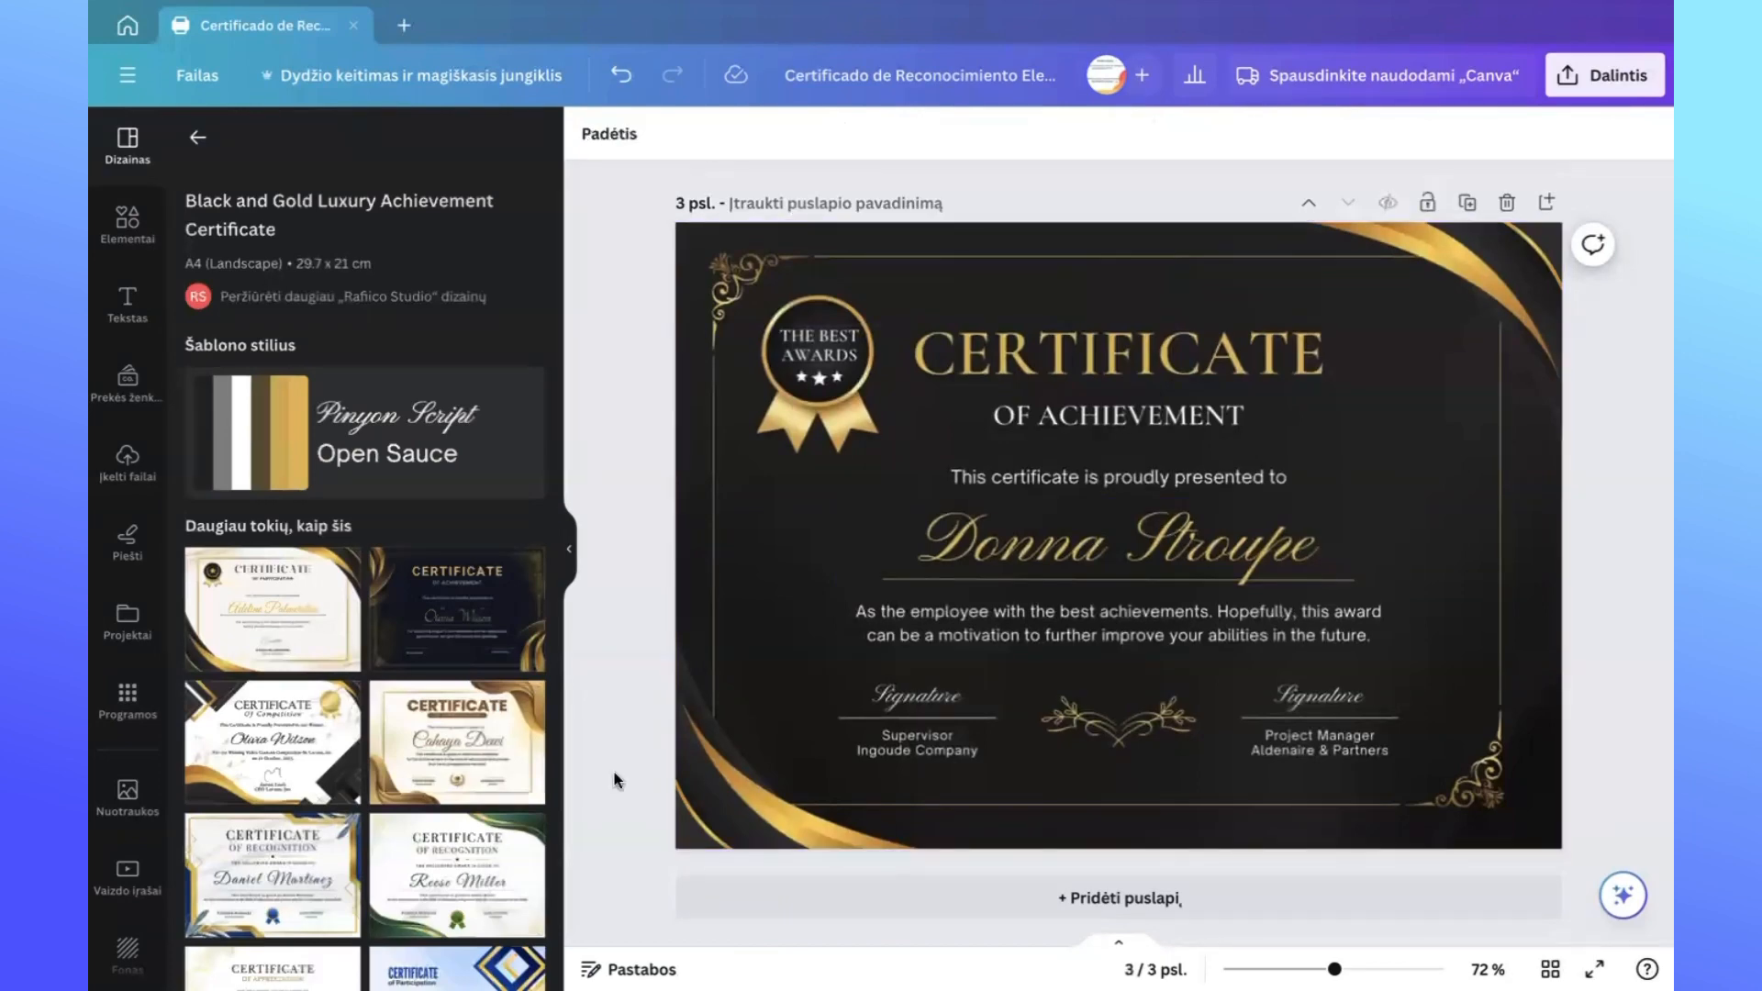
Step: Add a fourth page and apply the "Blue Modern Minimalist Design Certificate Of Appreciation" template to it
left_click(1138, 904)
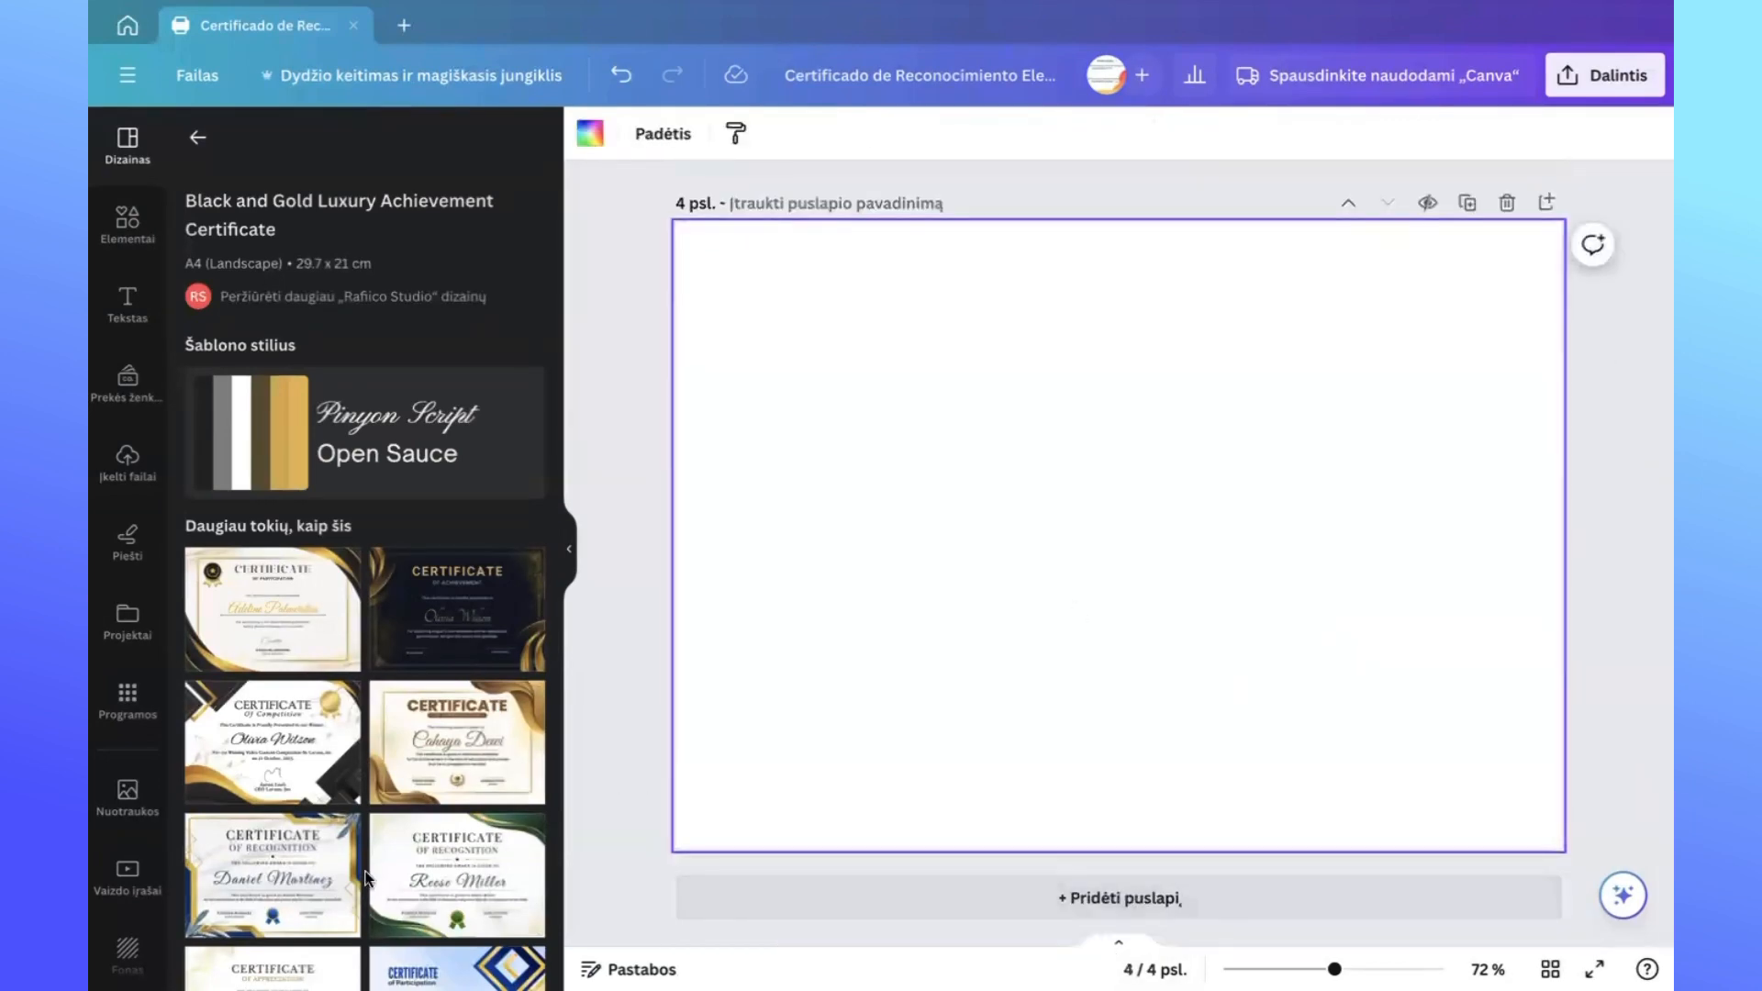
scroll(365, 879, "down", 8)
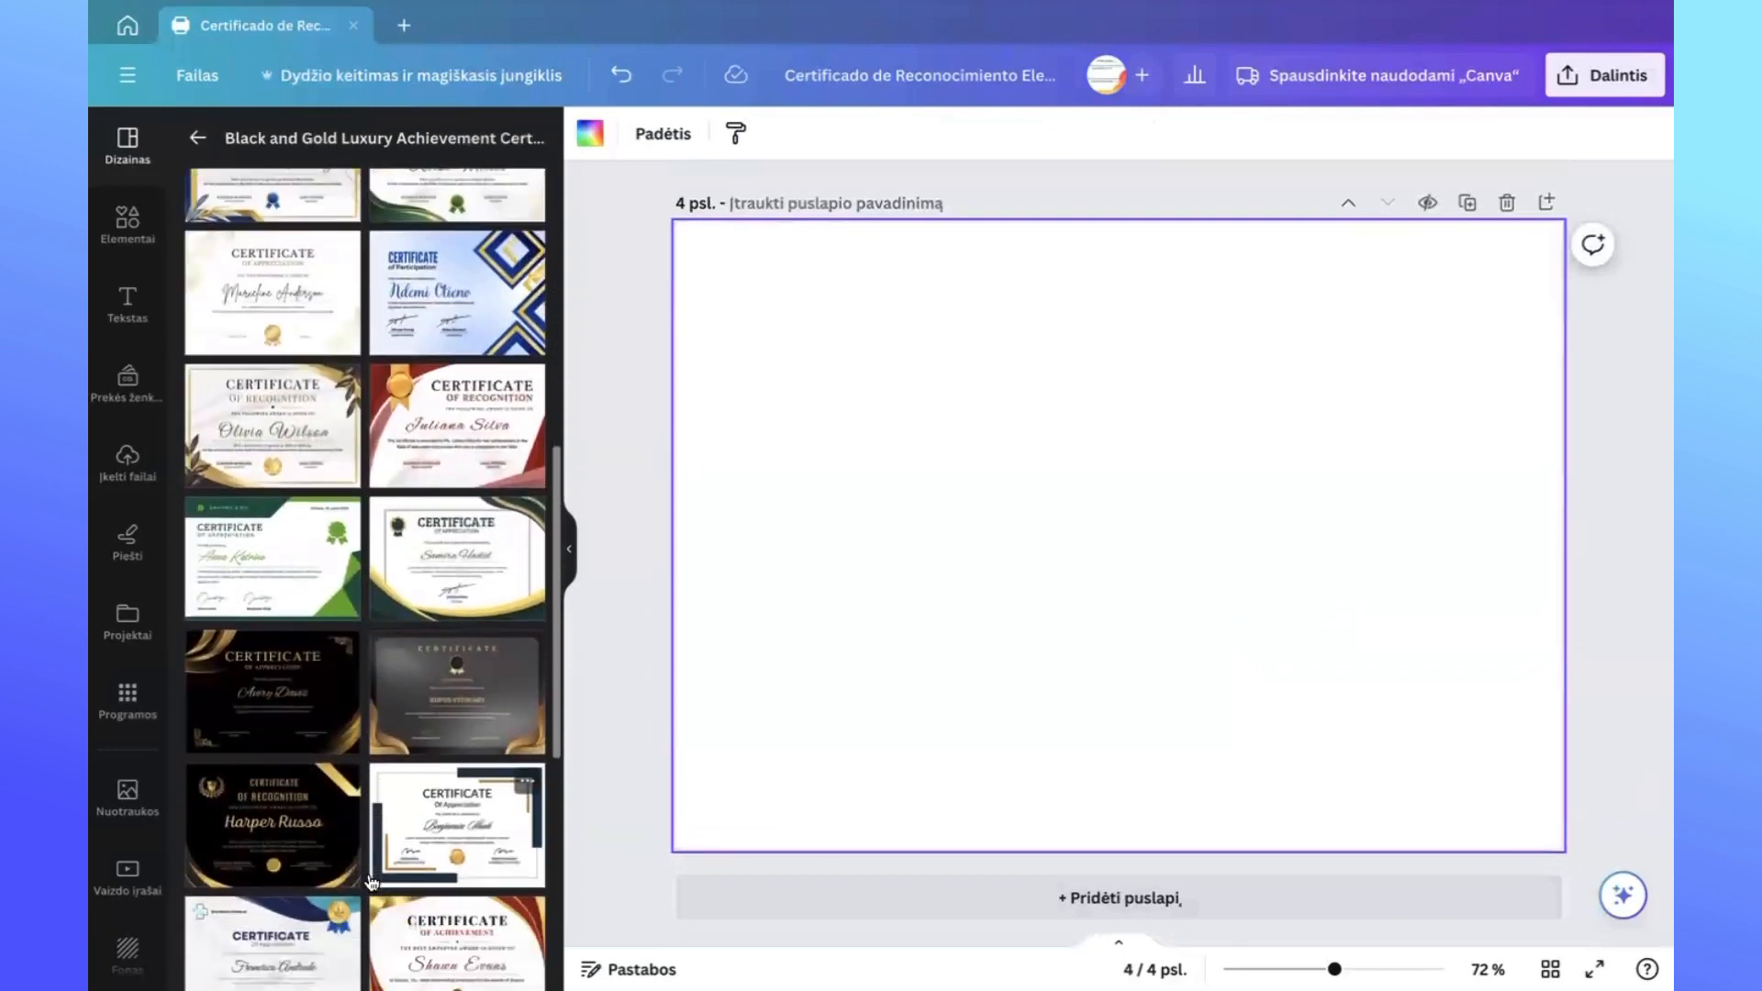
scroll(372, 883, "down", 4)
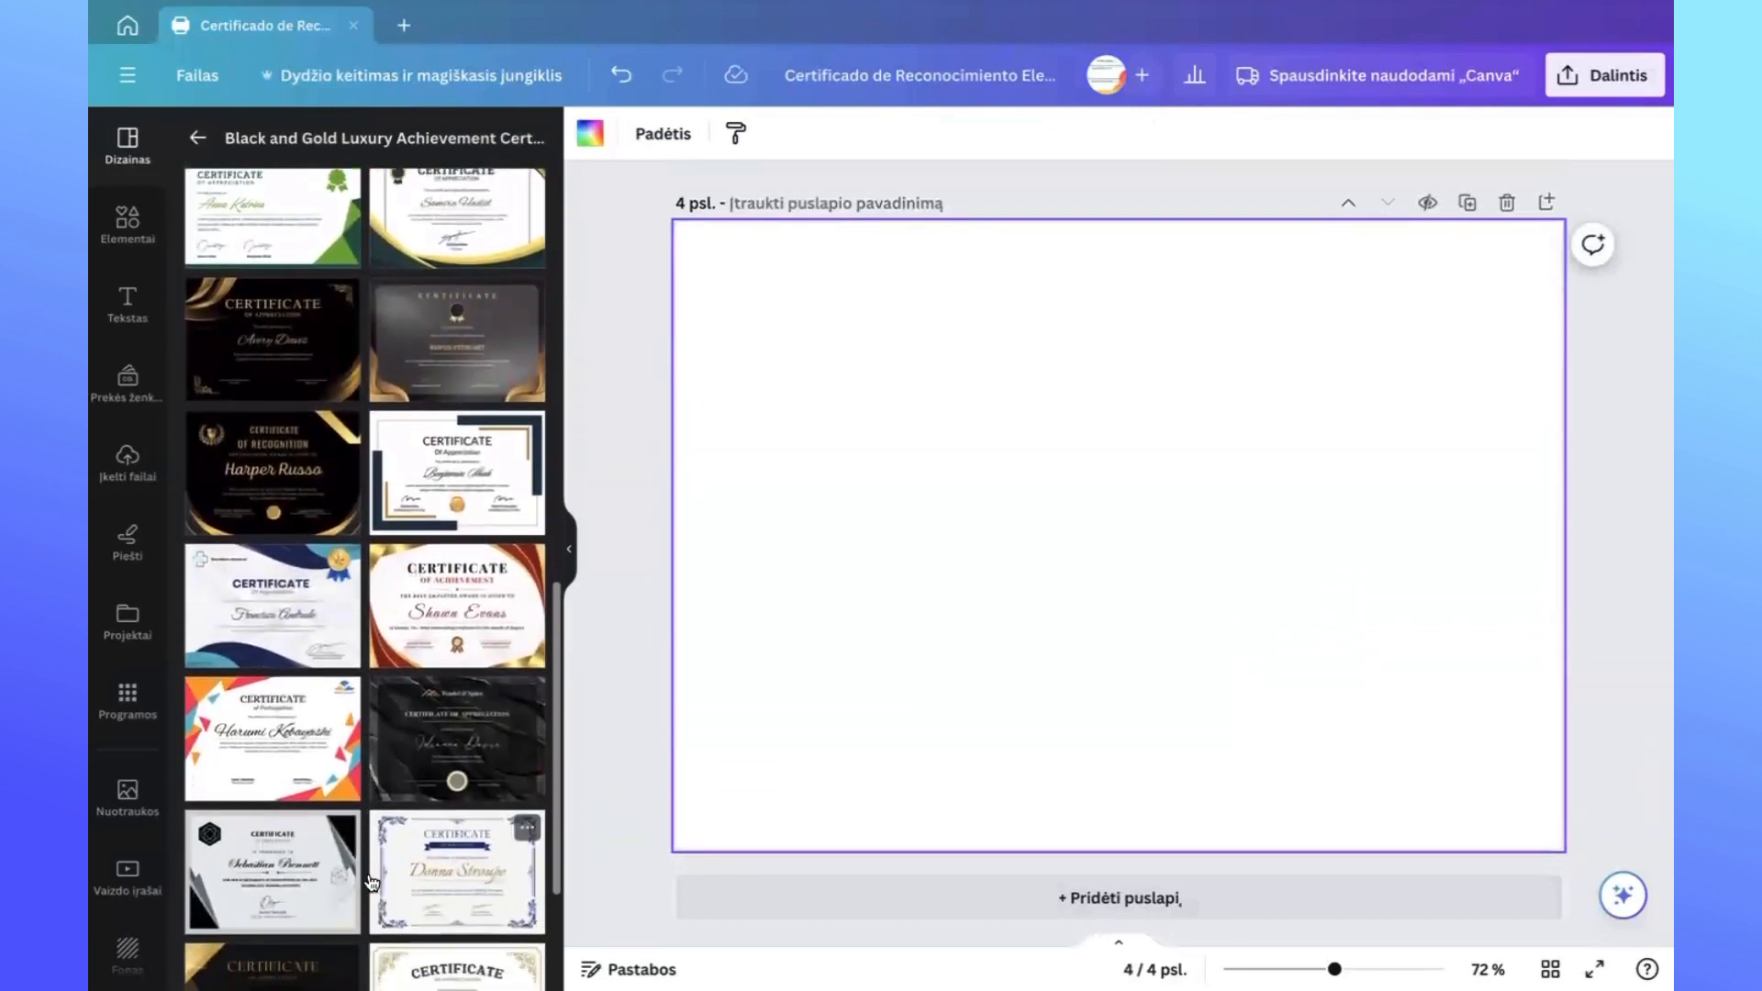
scroll(371, 883, "down", 3)
scroll(372, 883, "up", 10)
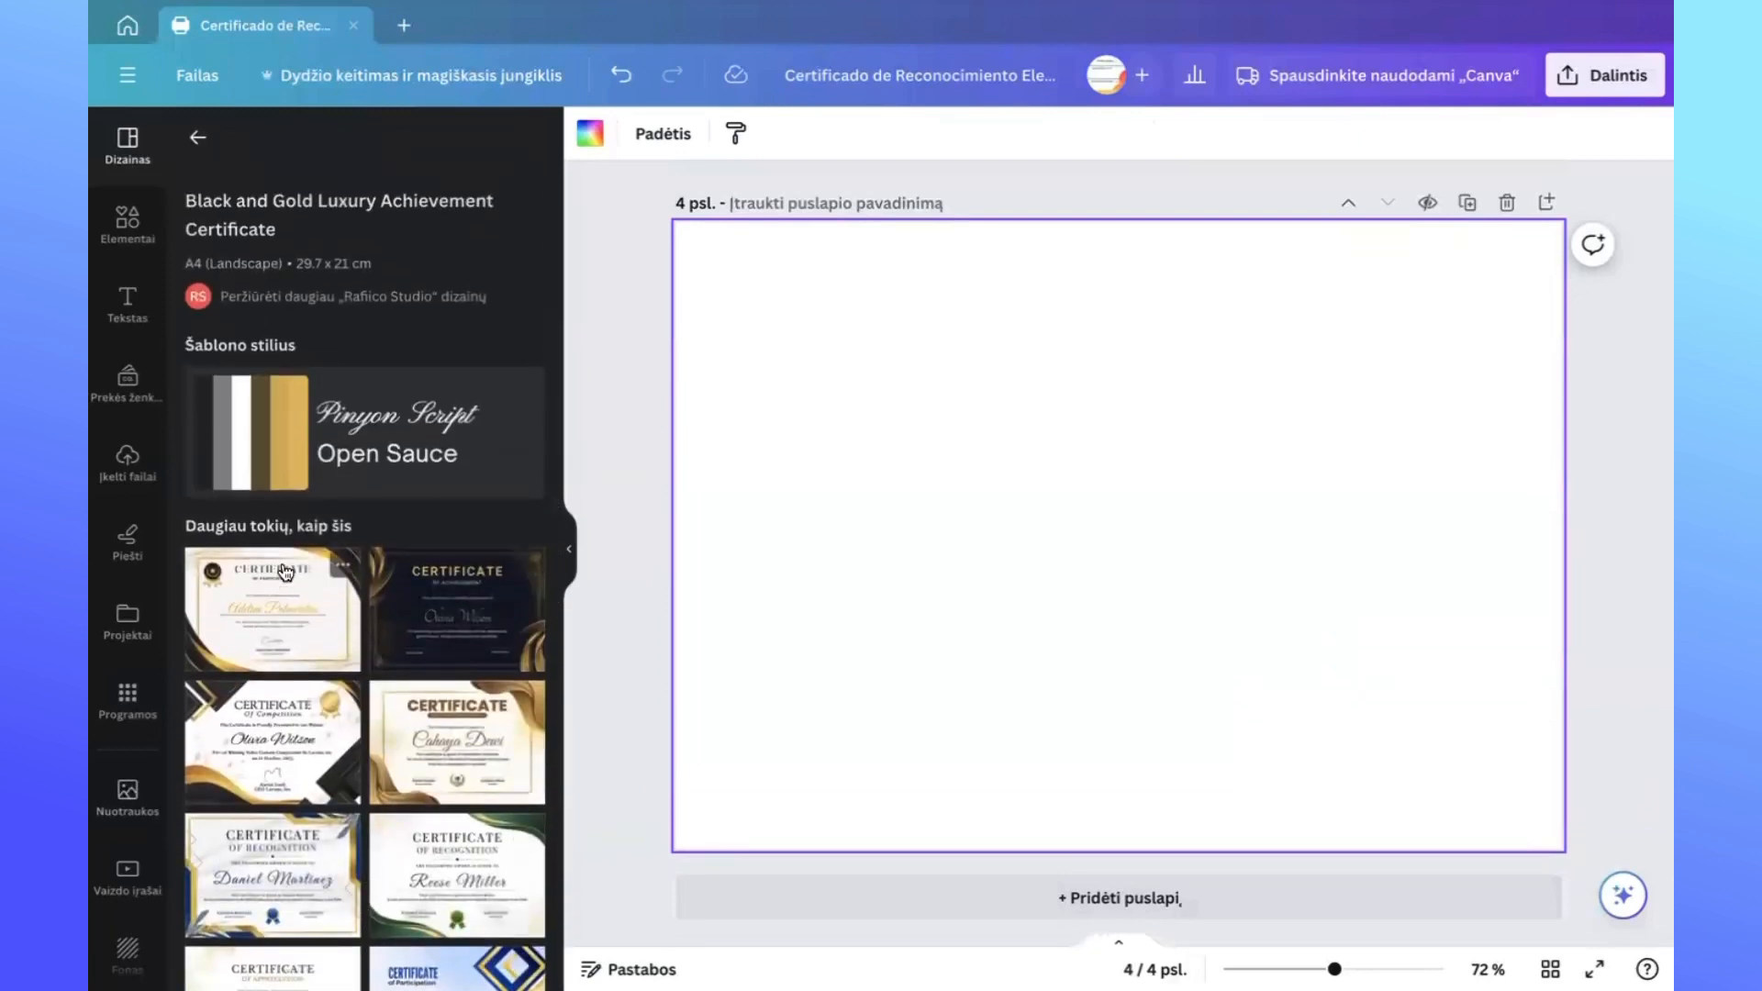
left_click(200, 139)
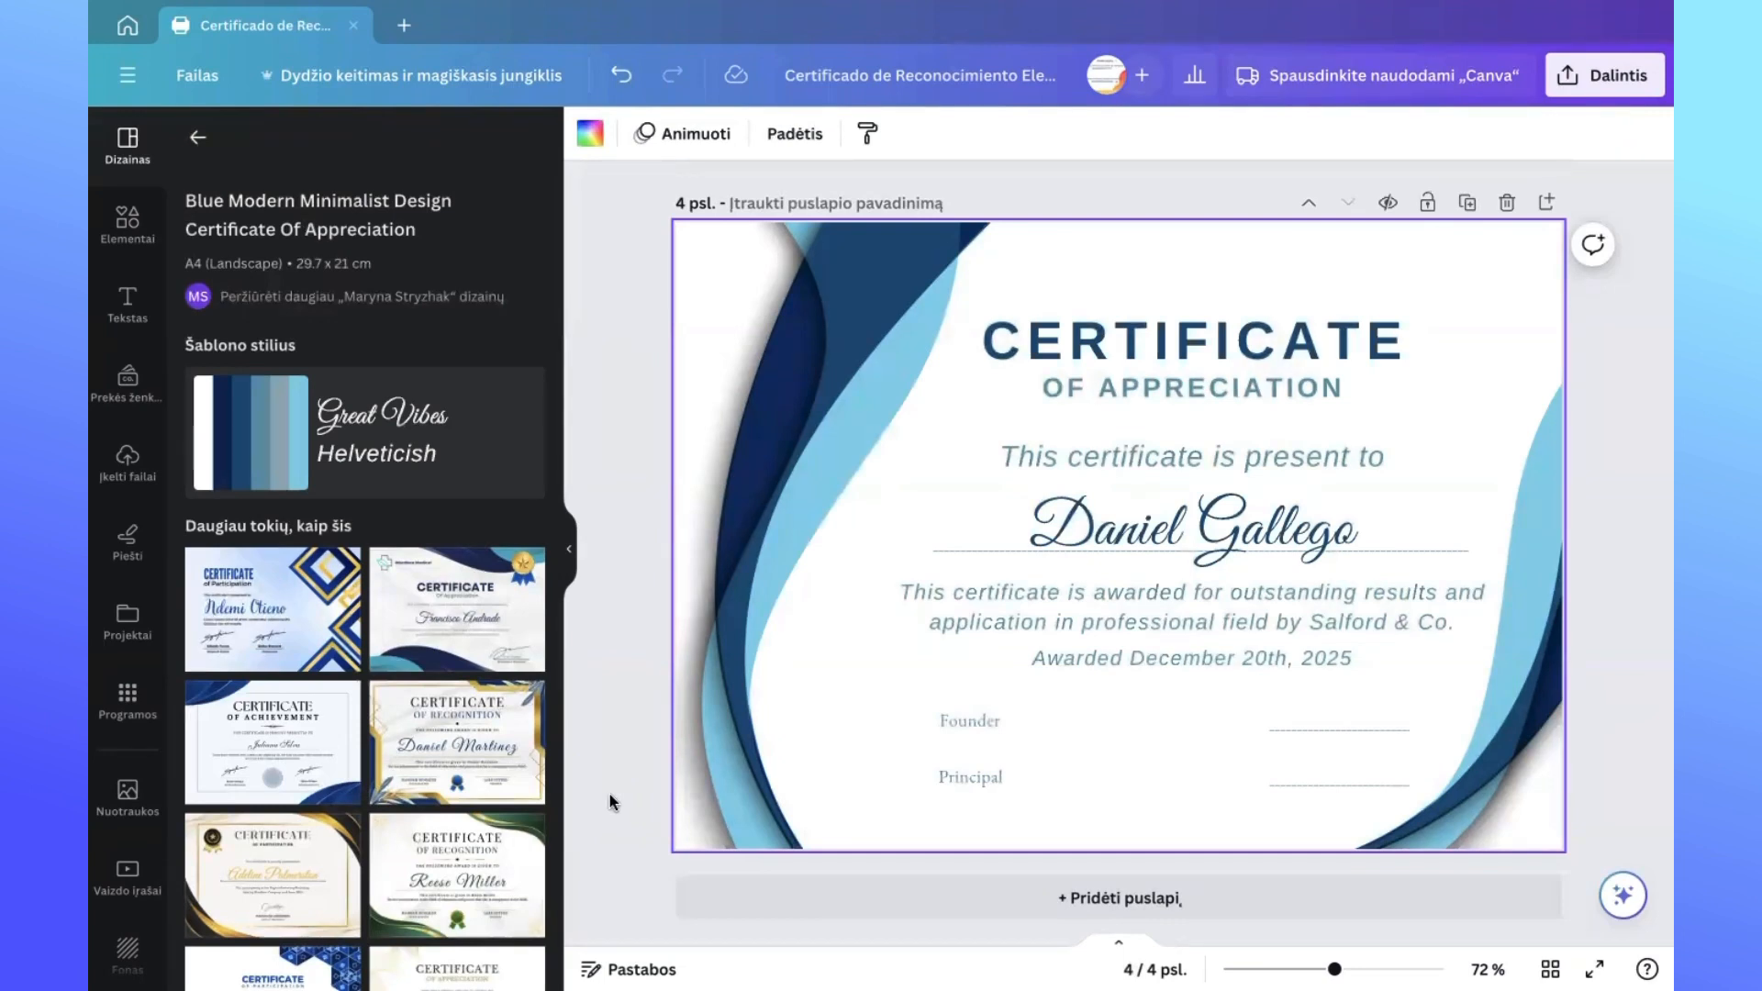
Step: Open the sharing options for the four-page certificate design
left_click(1611, 83)
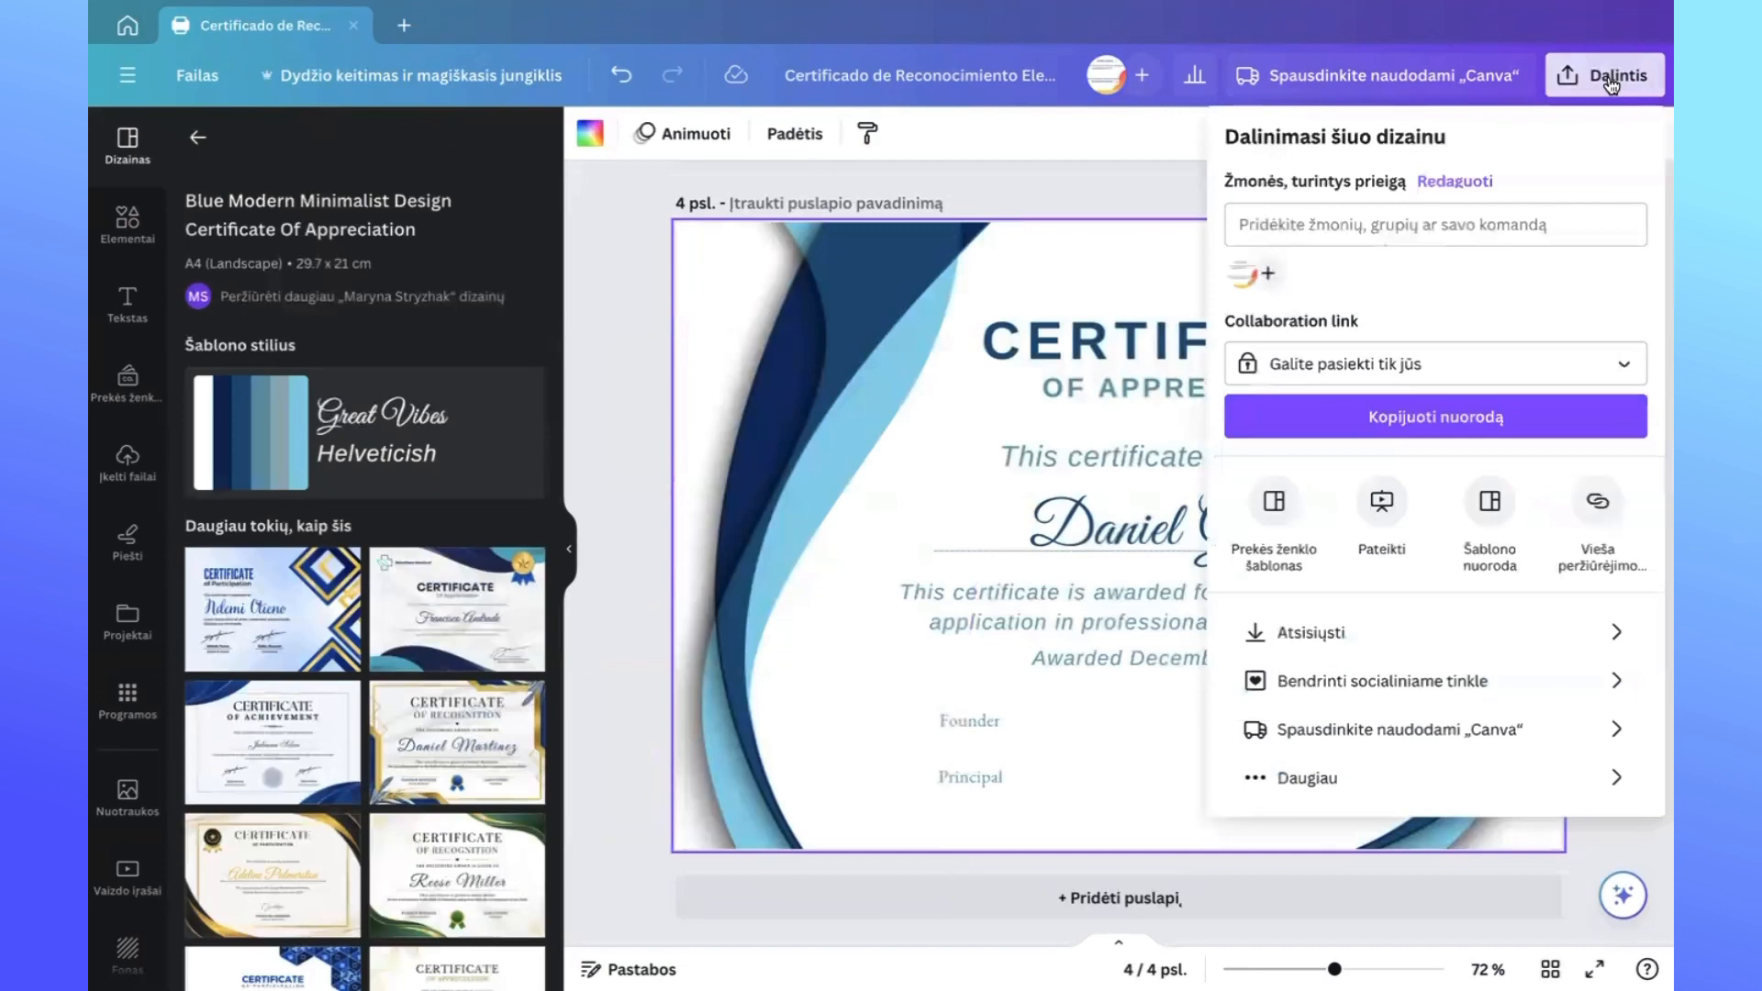